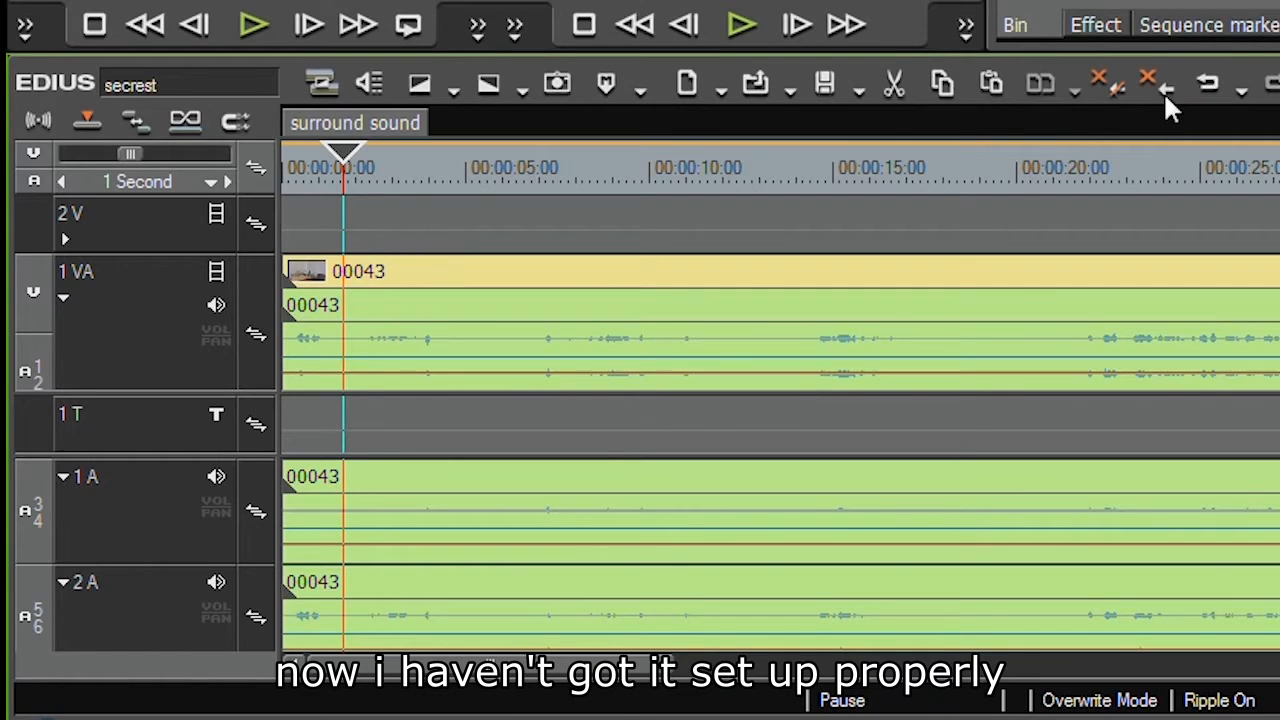
Clear the clip from the timeline and delete the 1 VA track
click(1202, 87)
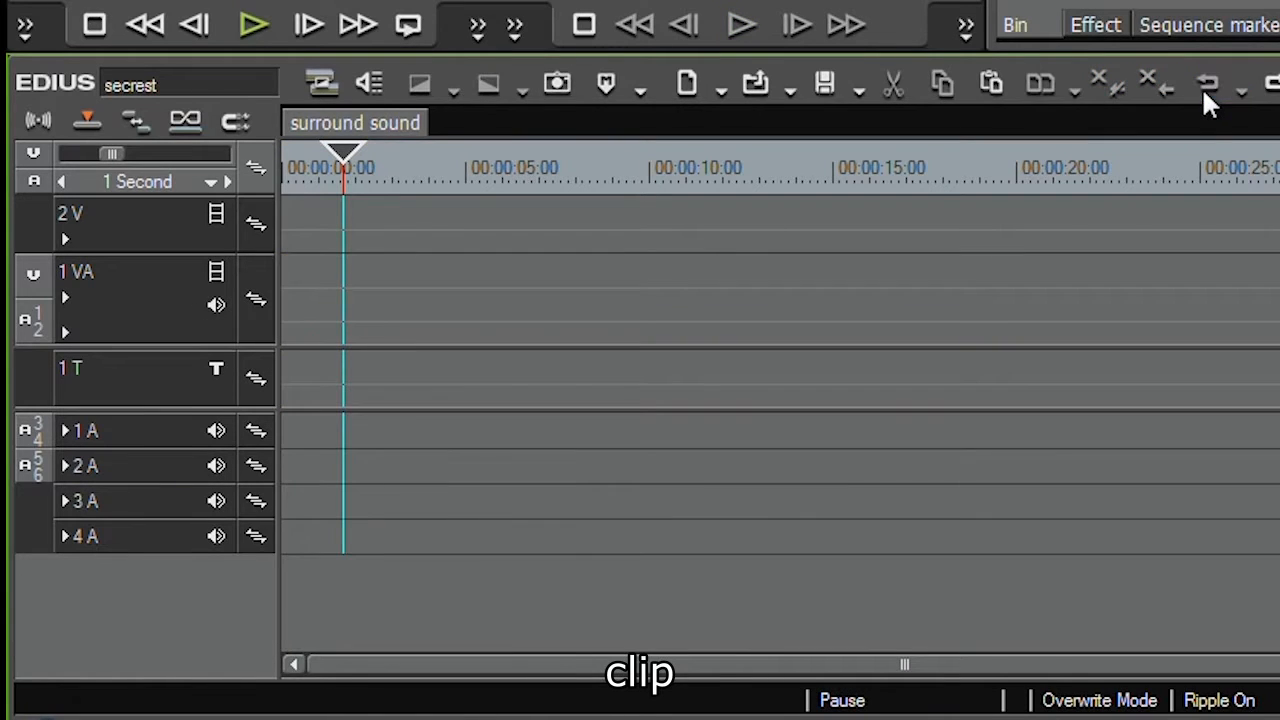
click(151, 286)
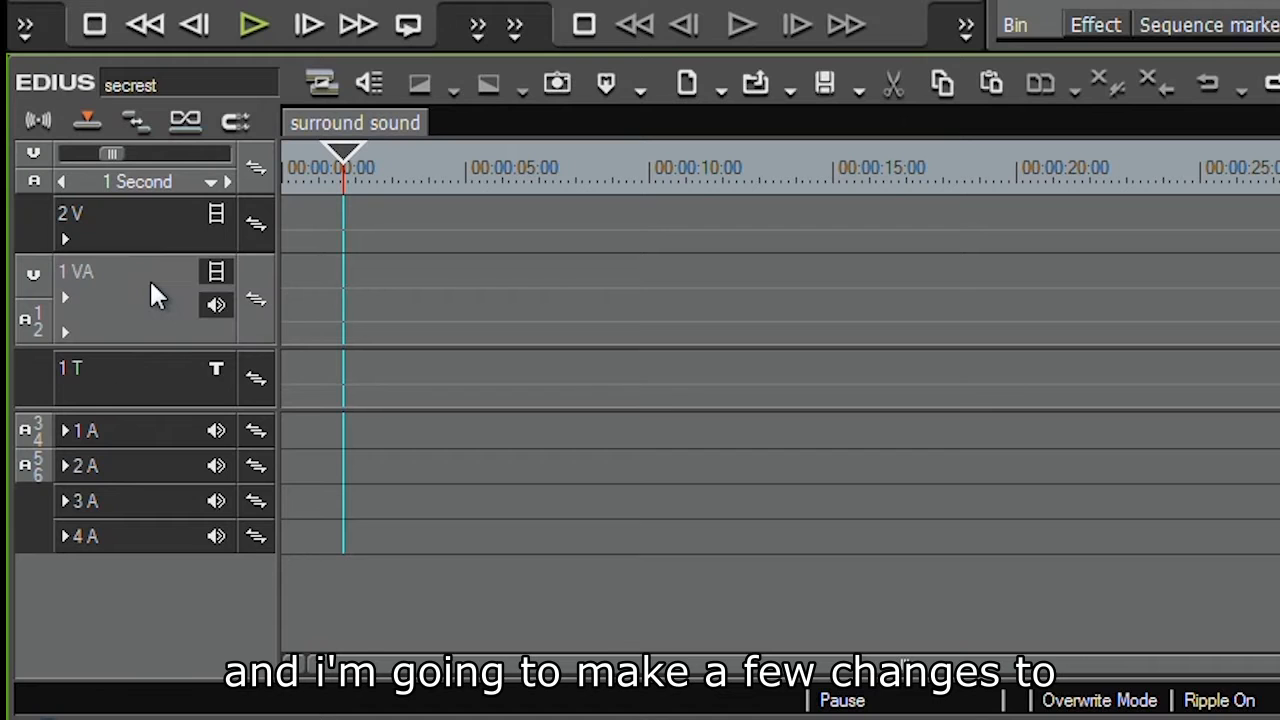
right_click(151, 285)
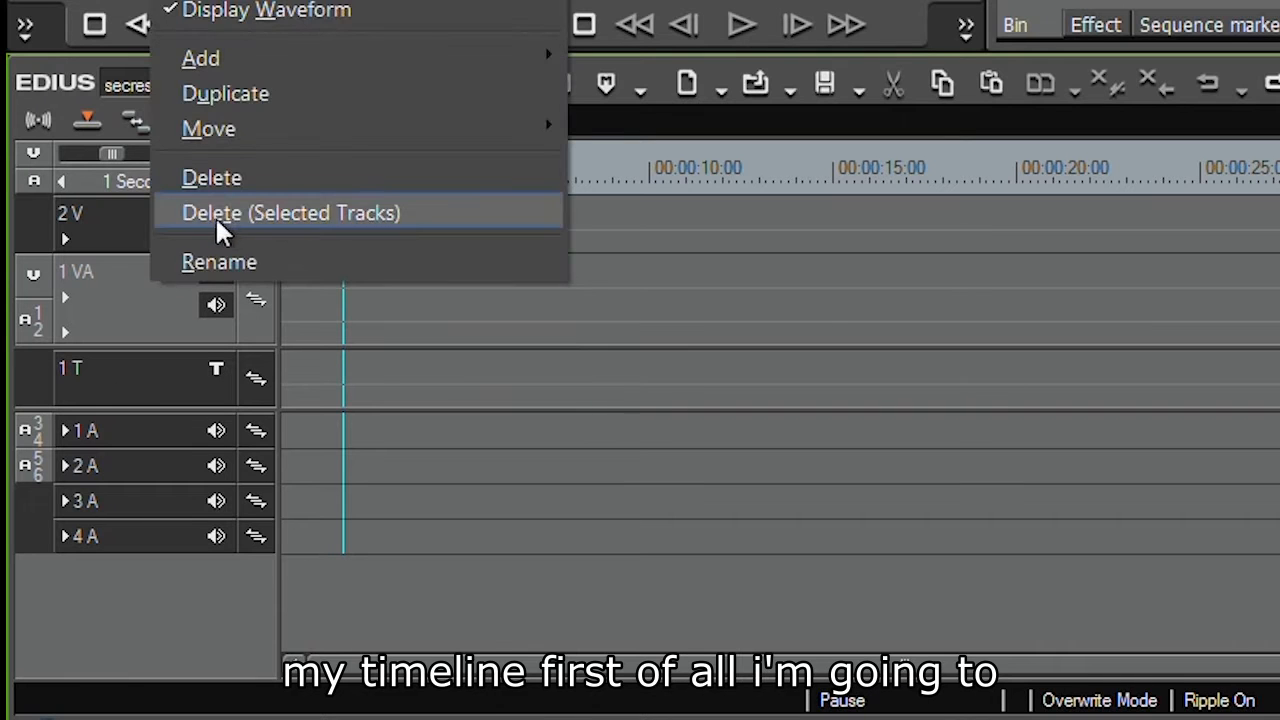
click(216, 216)
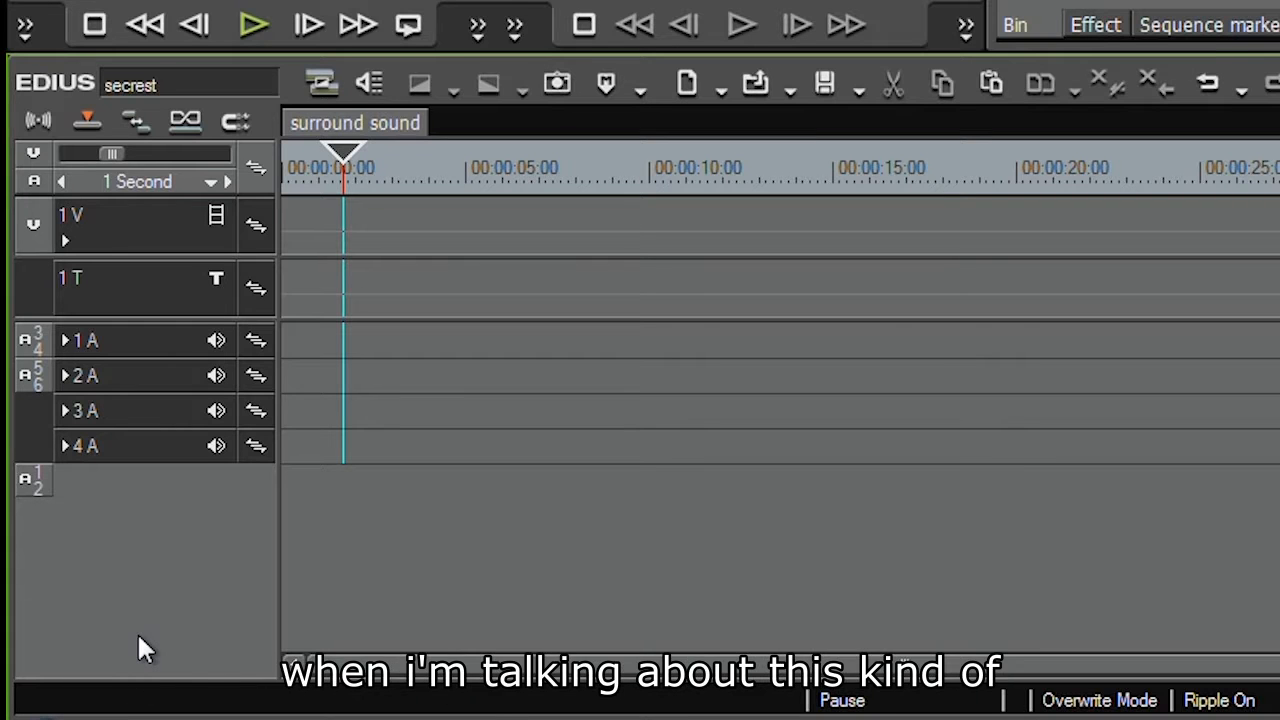
Switch the audio source channel mode from stereo to mono
click(34, 128)
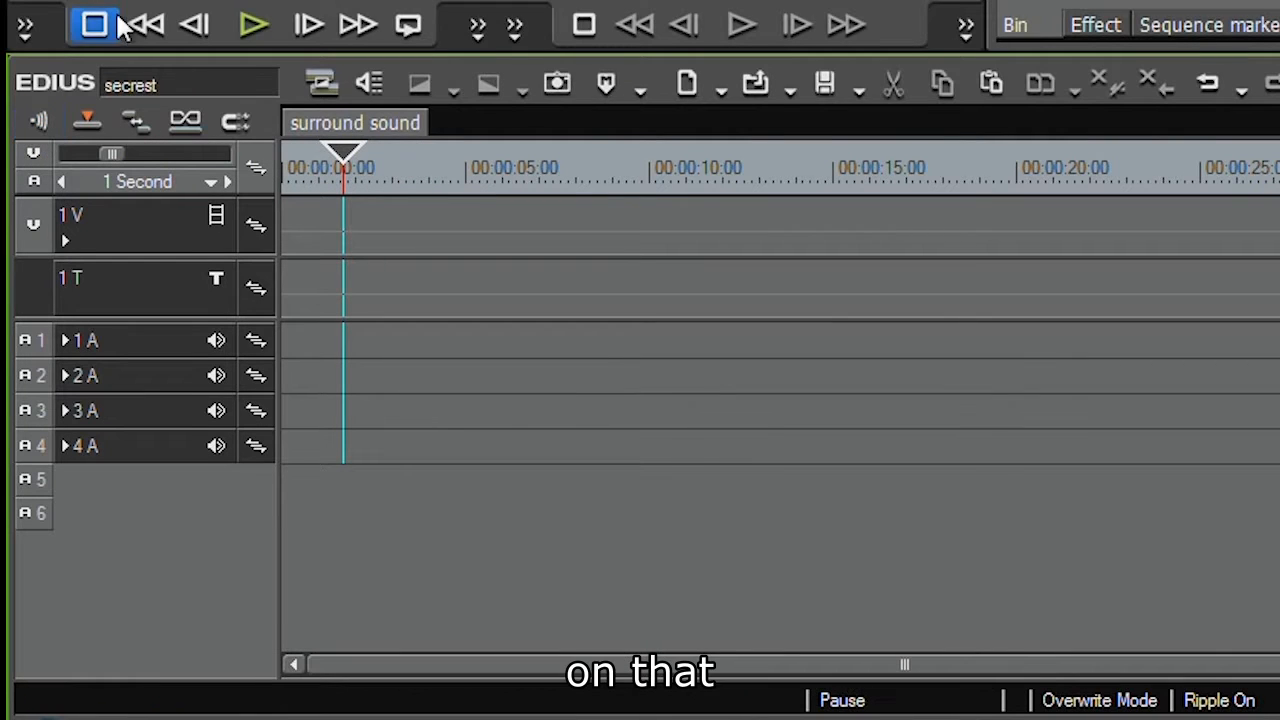
click(37, 128)
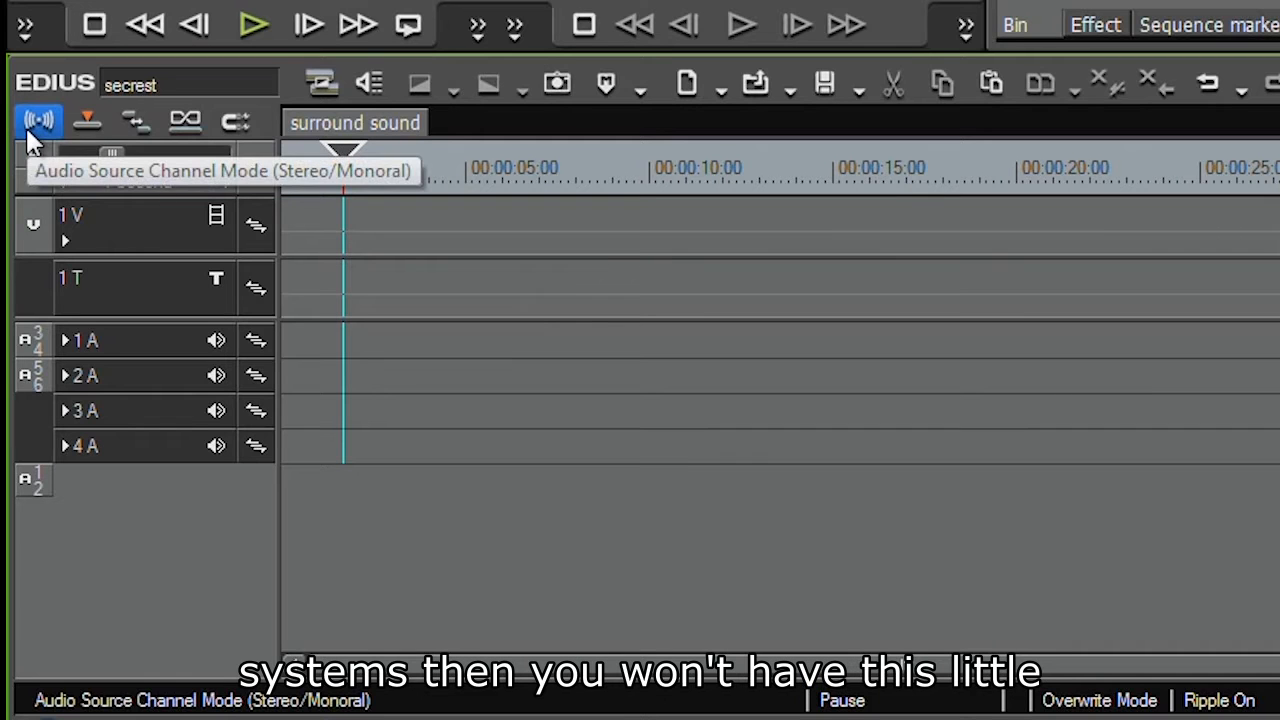
right_click(30, 342)
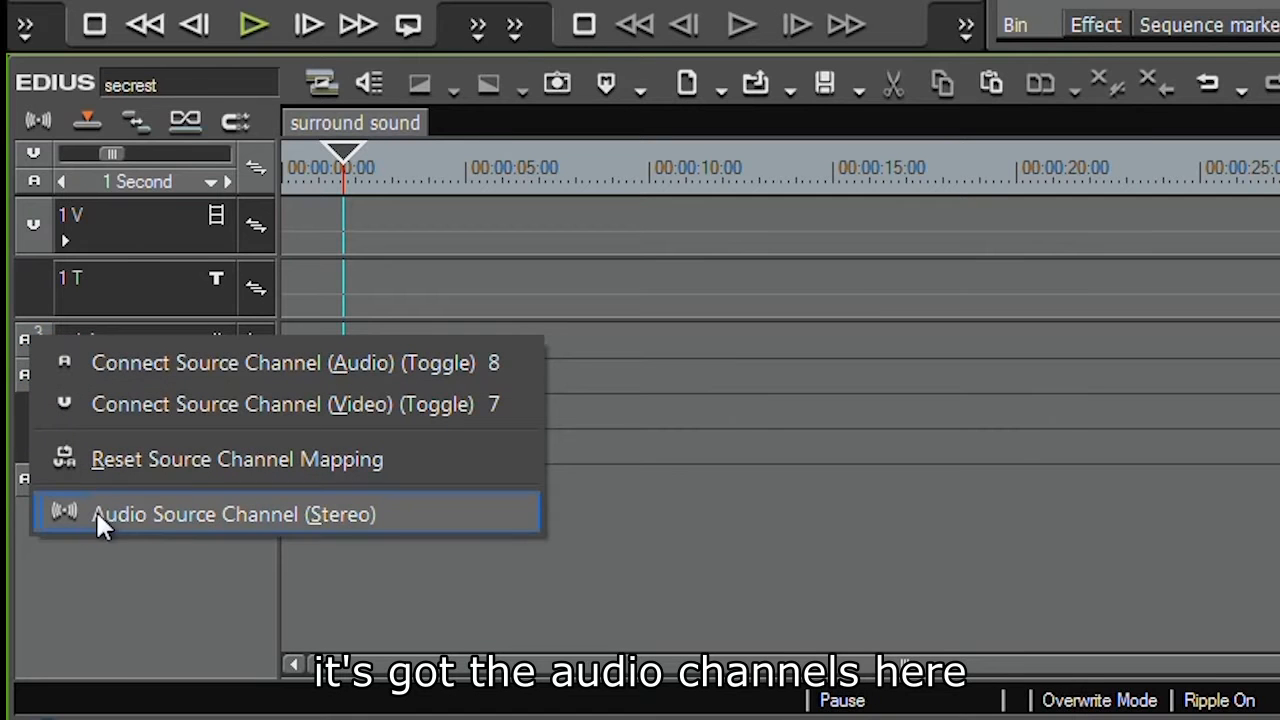
click(253, 515)
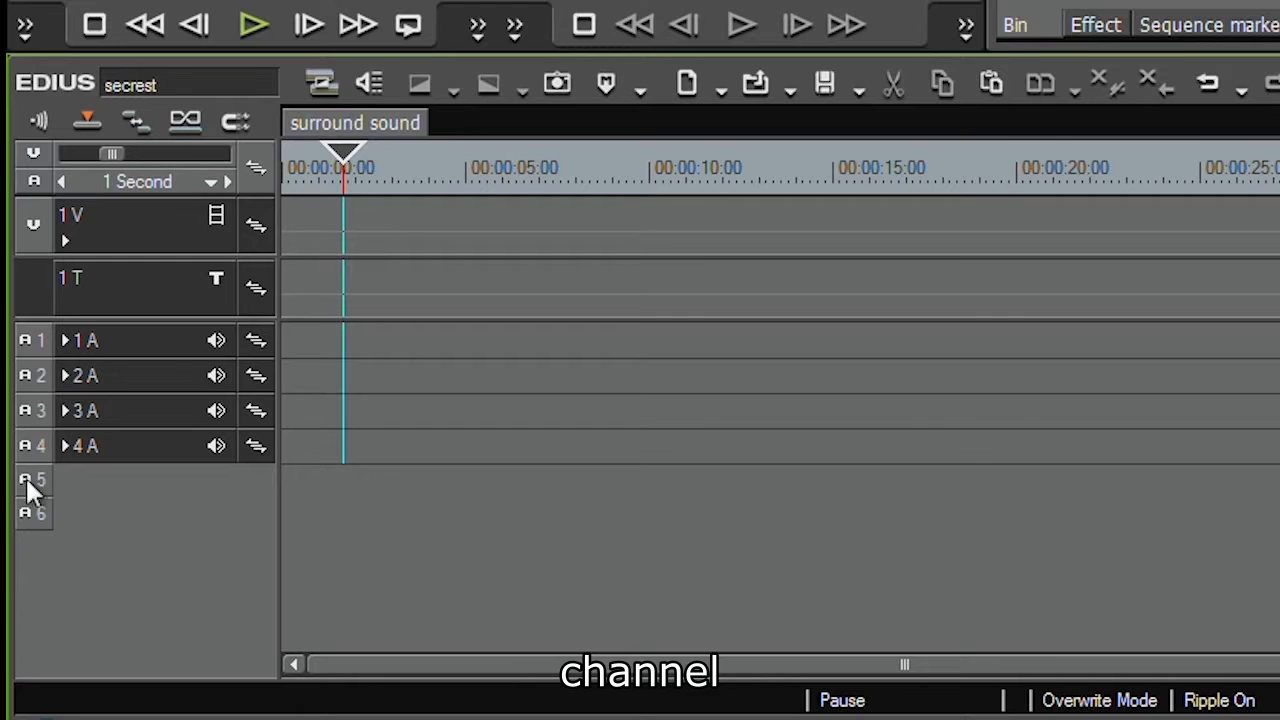
click(22, 140)
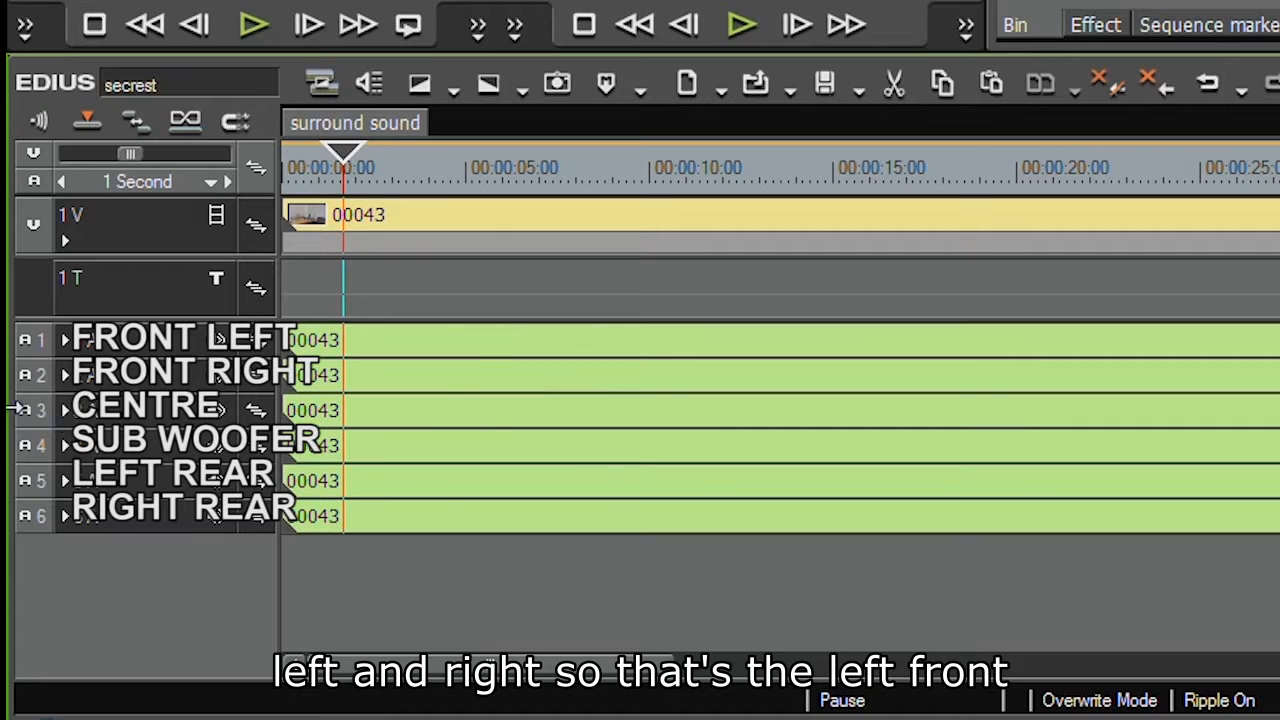
Expand all six audio tracks to show their waveforms
click(64, 410)
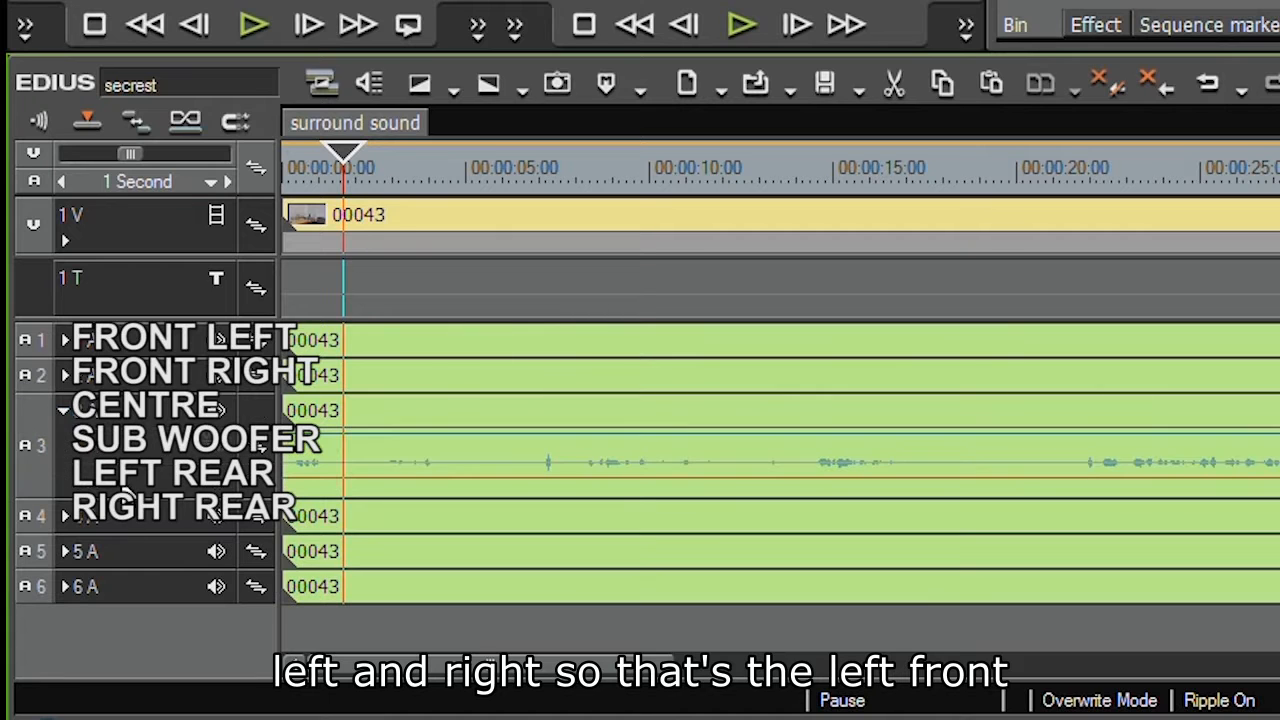
click(64, 516)
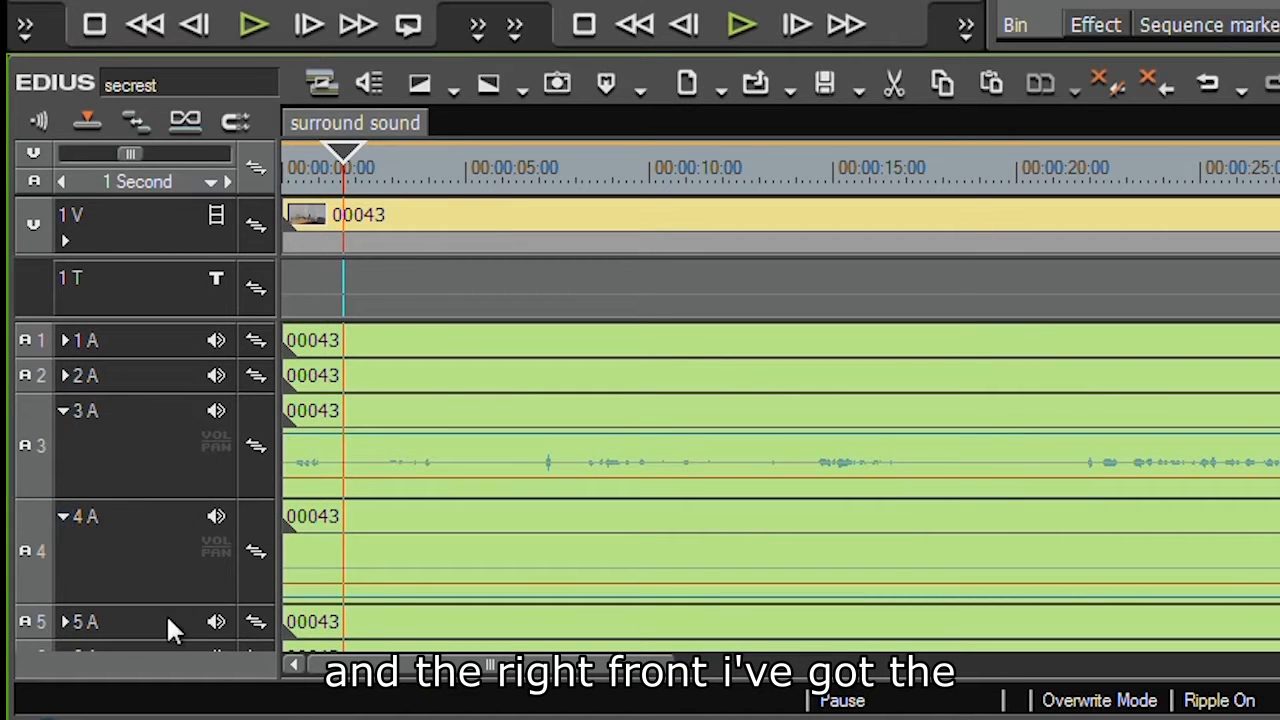
click(64, 622)
scroll(150, 500, down, 3)
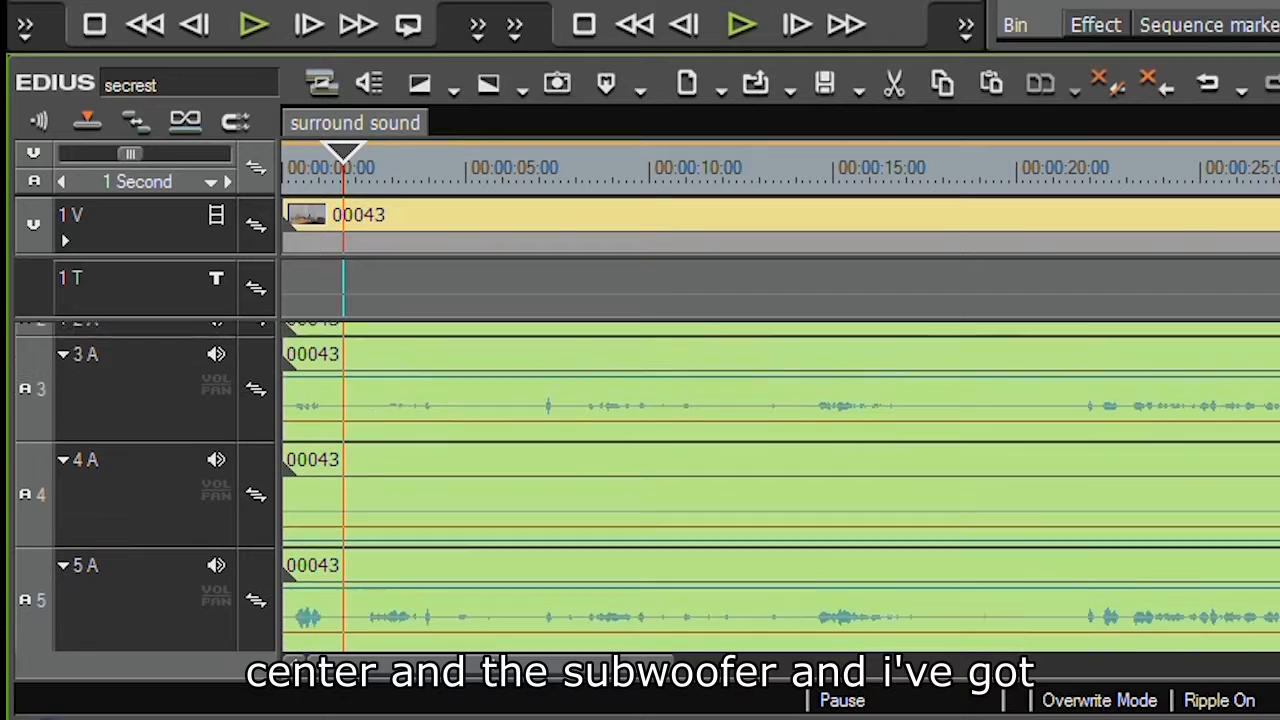
click(64, 634)
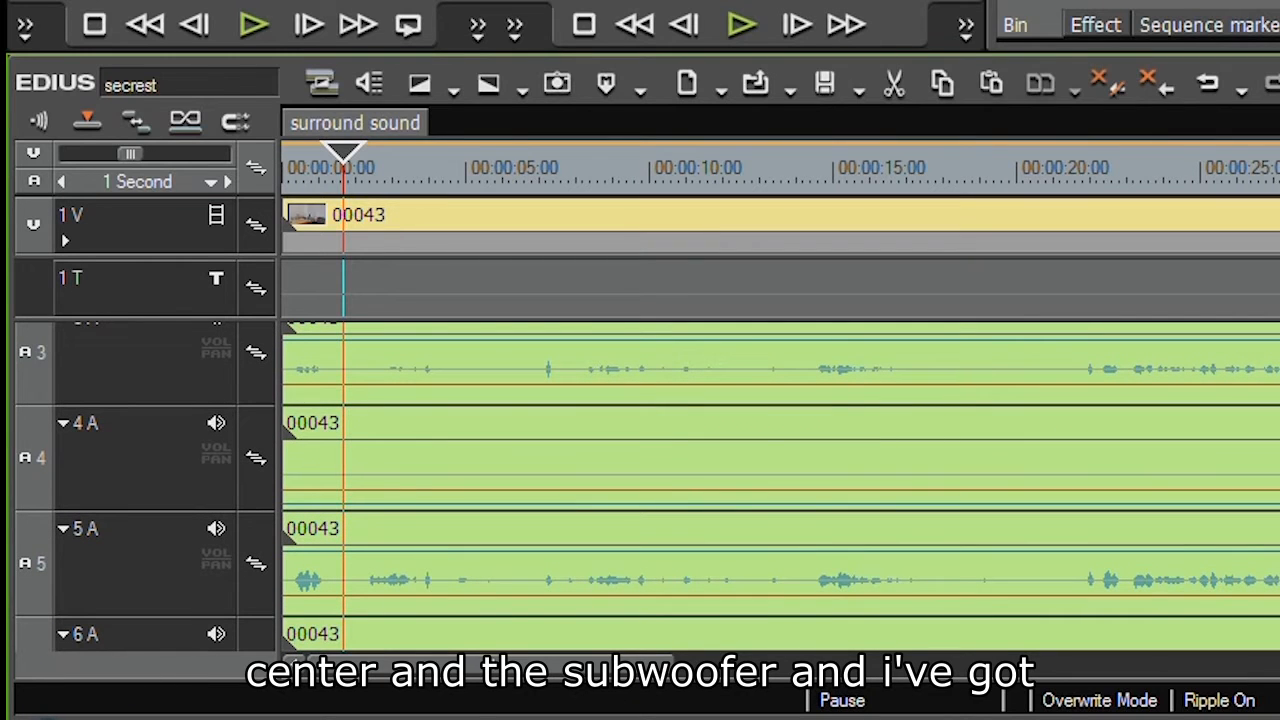
scroll(640, 487, down, 2)
scroll(640, 487, up, 5)
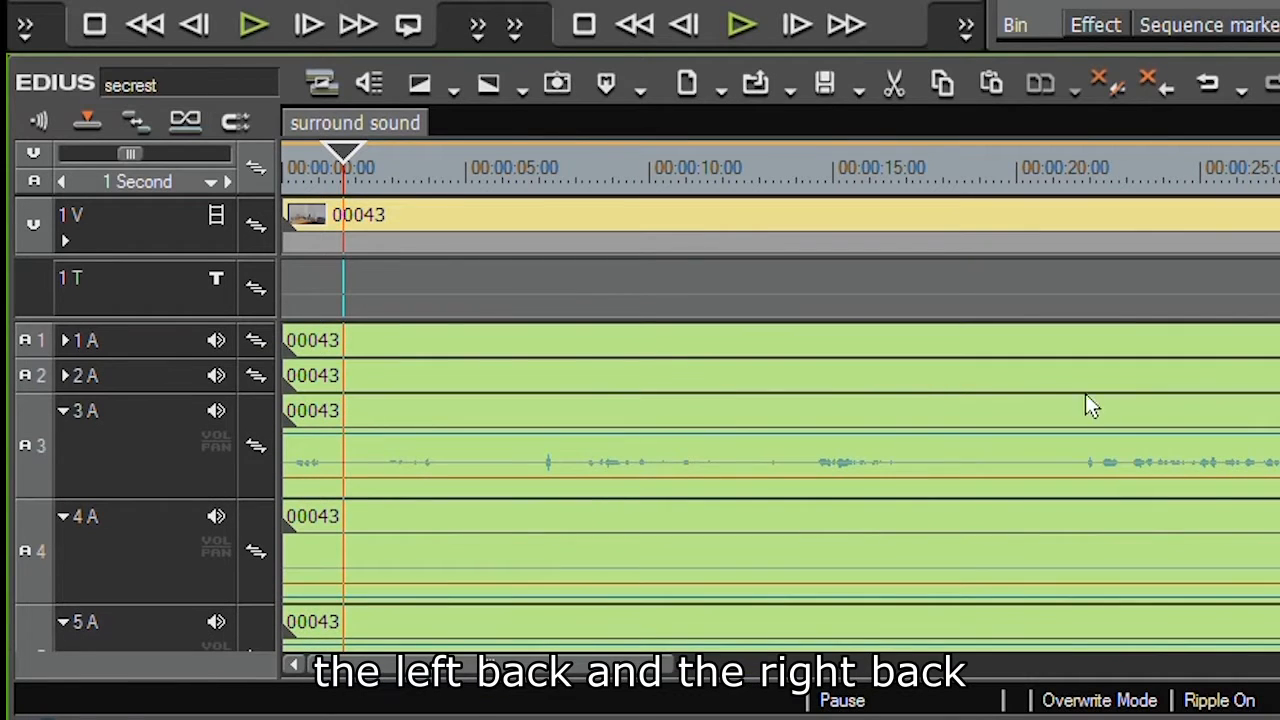
click(63, 375)
click(63, 340)
Open the sequence settings' audio channel map to examine its stereo outputs, then cancel both dialogs
click(374, 178)
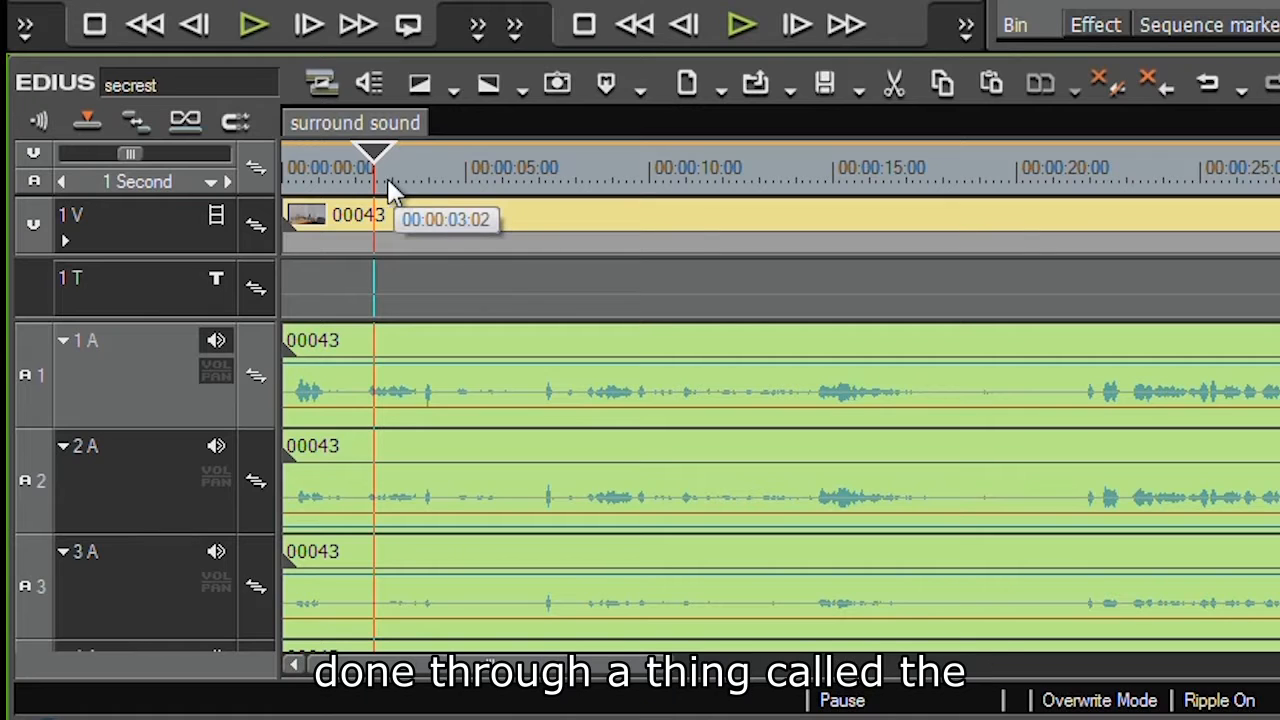
right_click(365, 124)
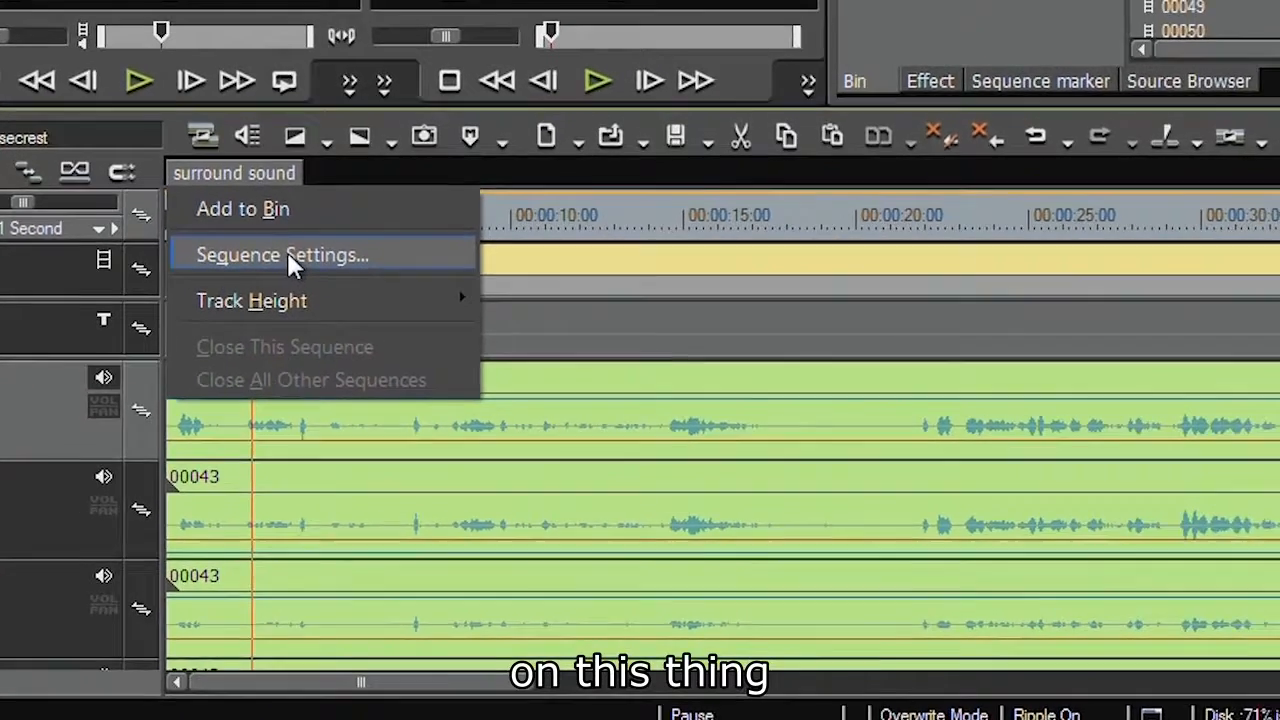
click(290, 256)
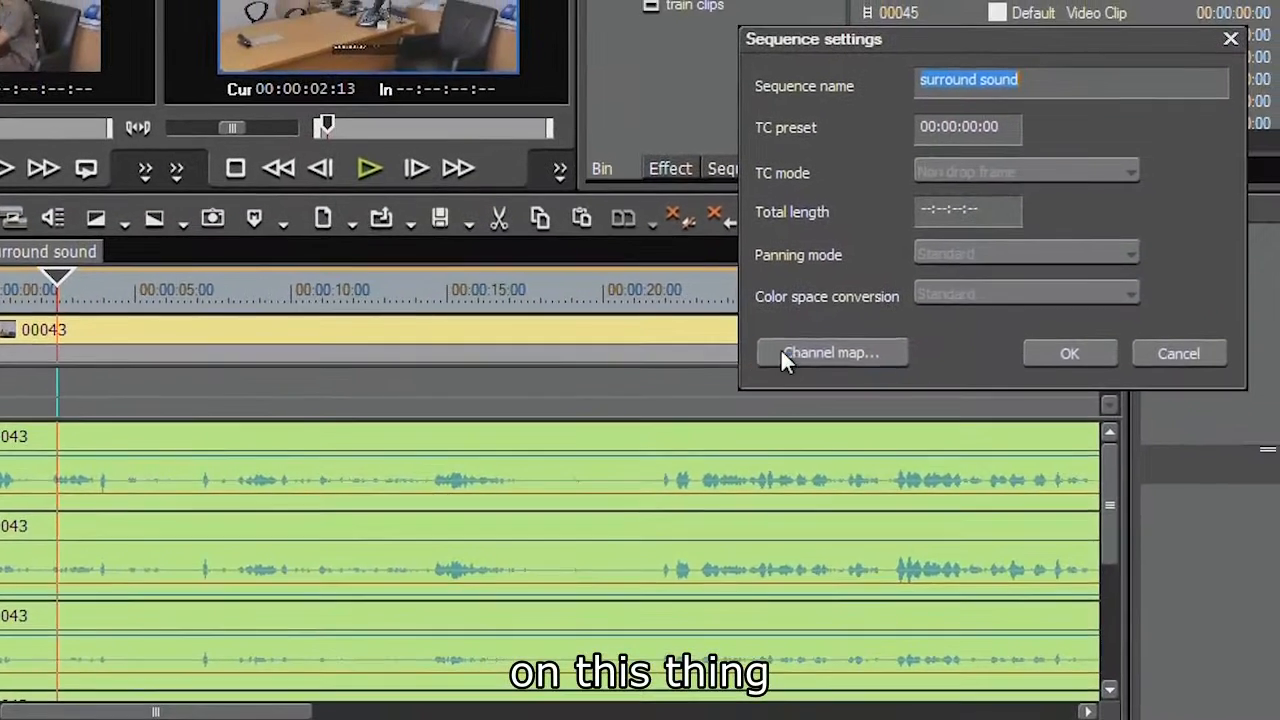
click(1044, 288)
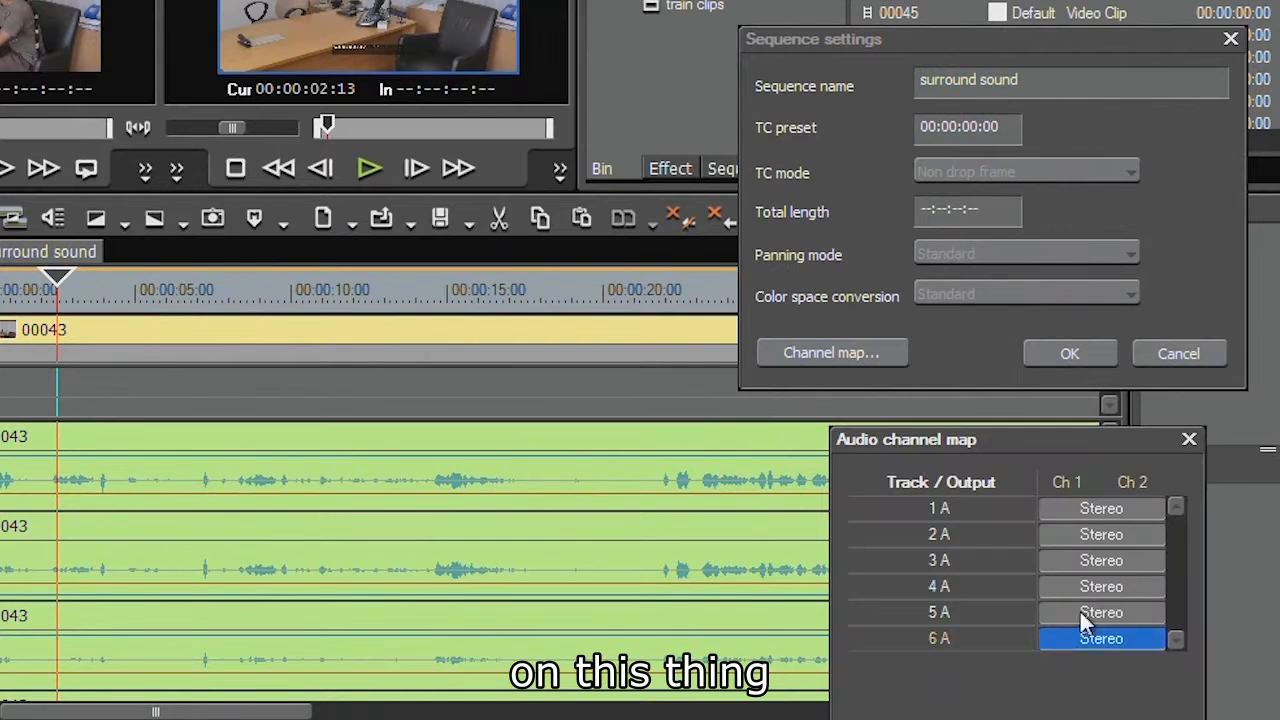
drag(893, 446, 263, 147)
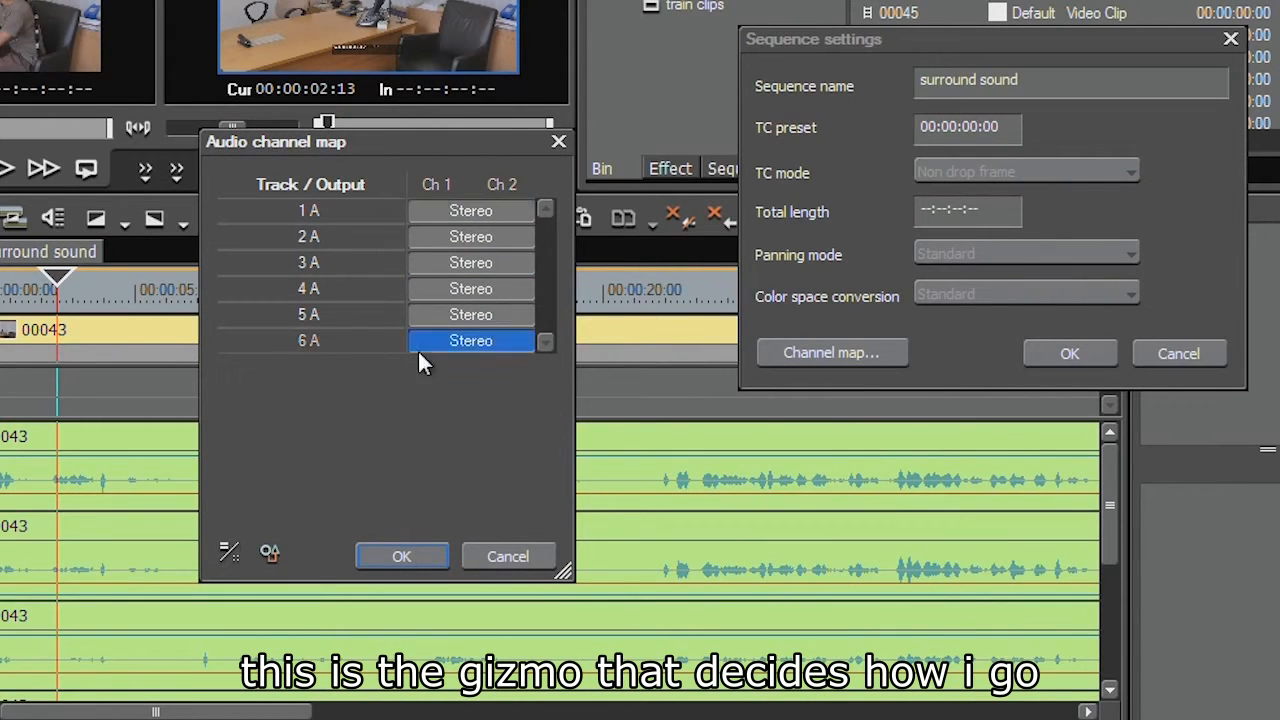
click(471, 314)
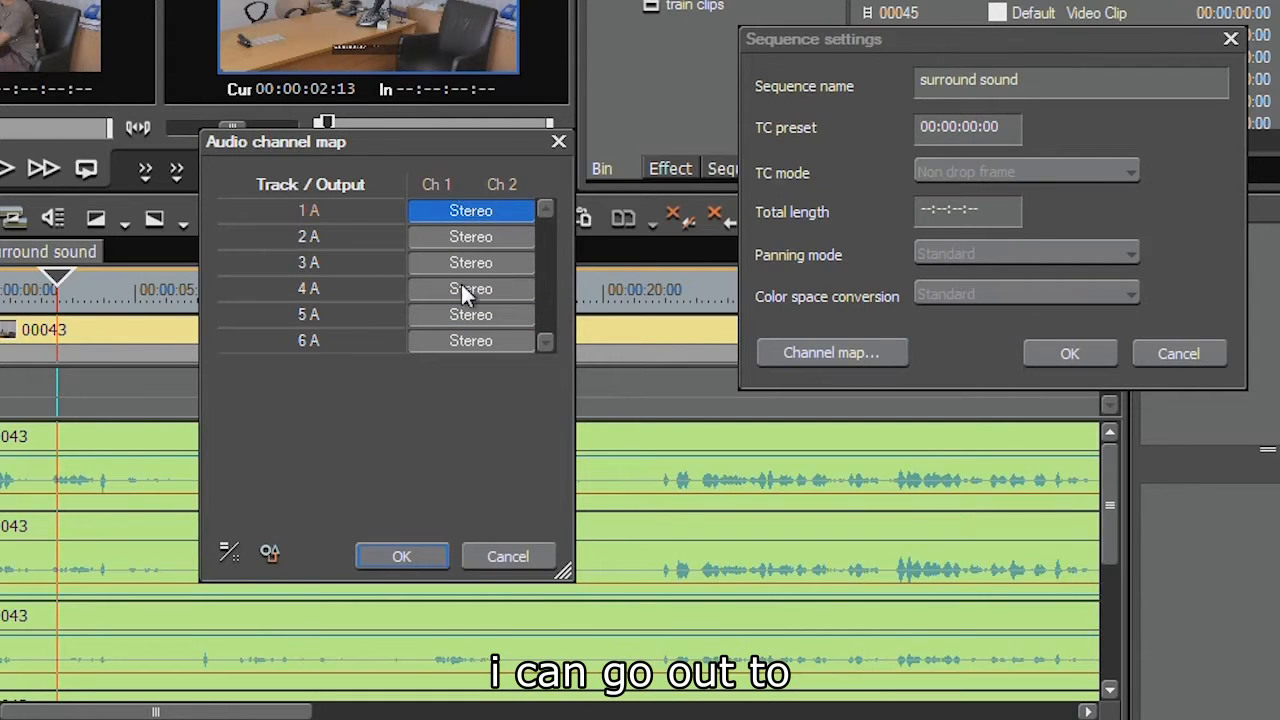
click(513, 558)
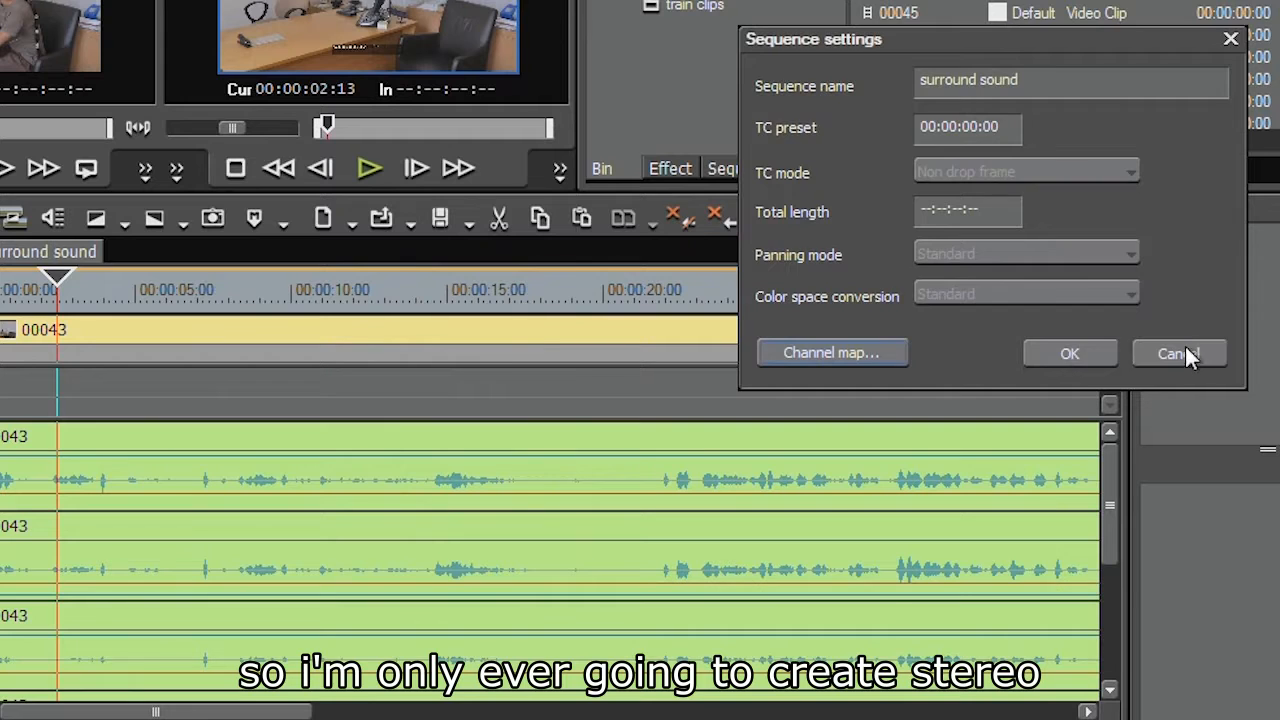
click(1180, 350)
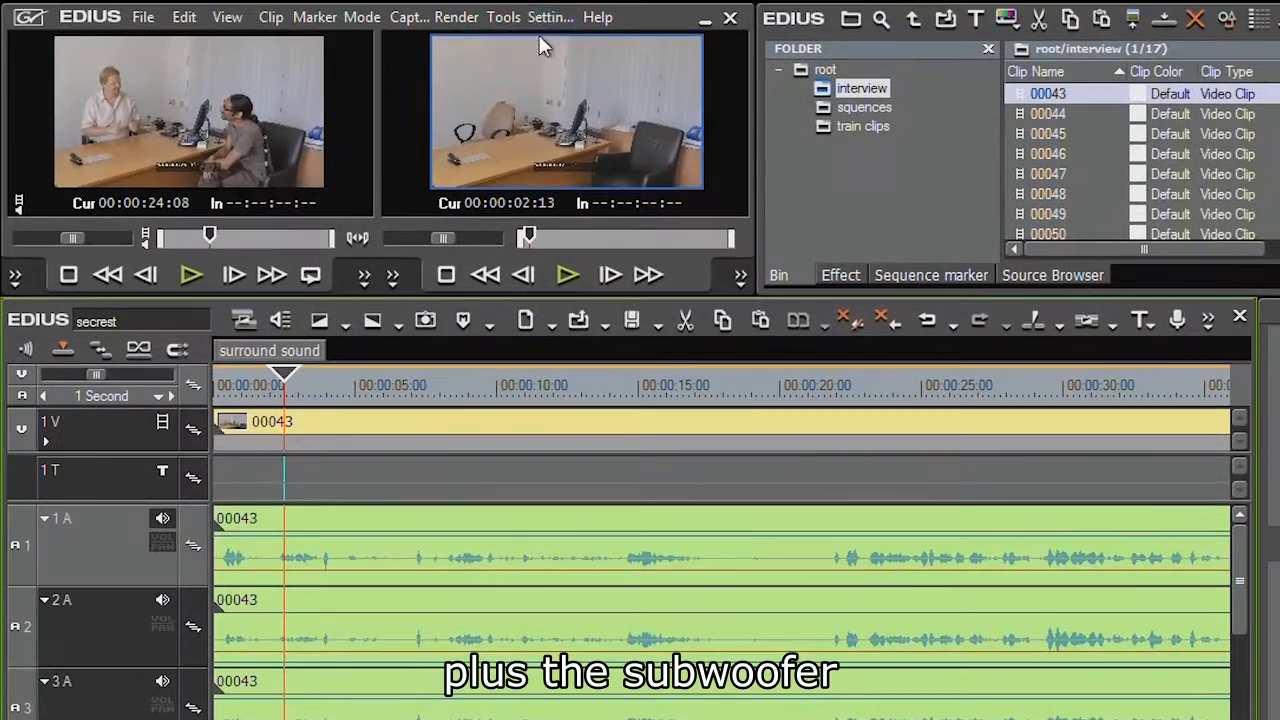
Change the current project setting's audio channels to six in the advanced options
click(545, 17)
click(570, 124)
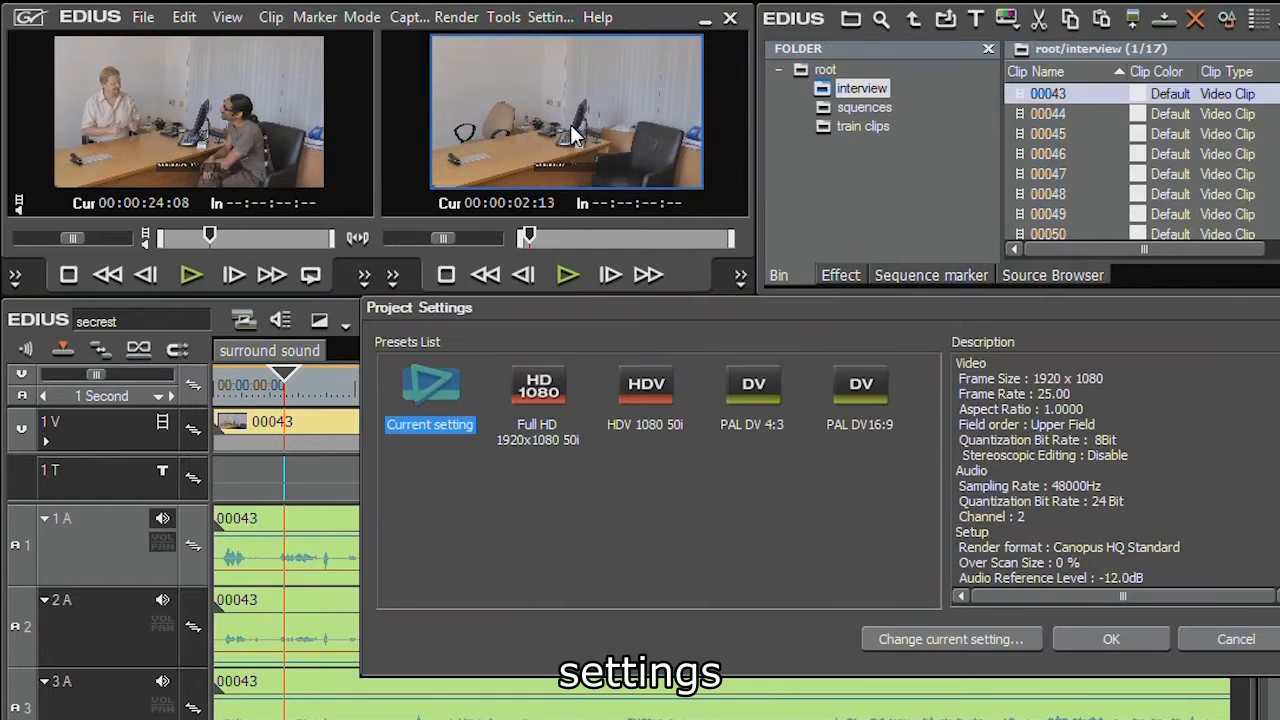
click(983, 645)
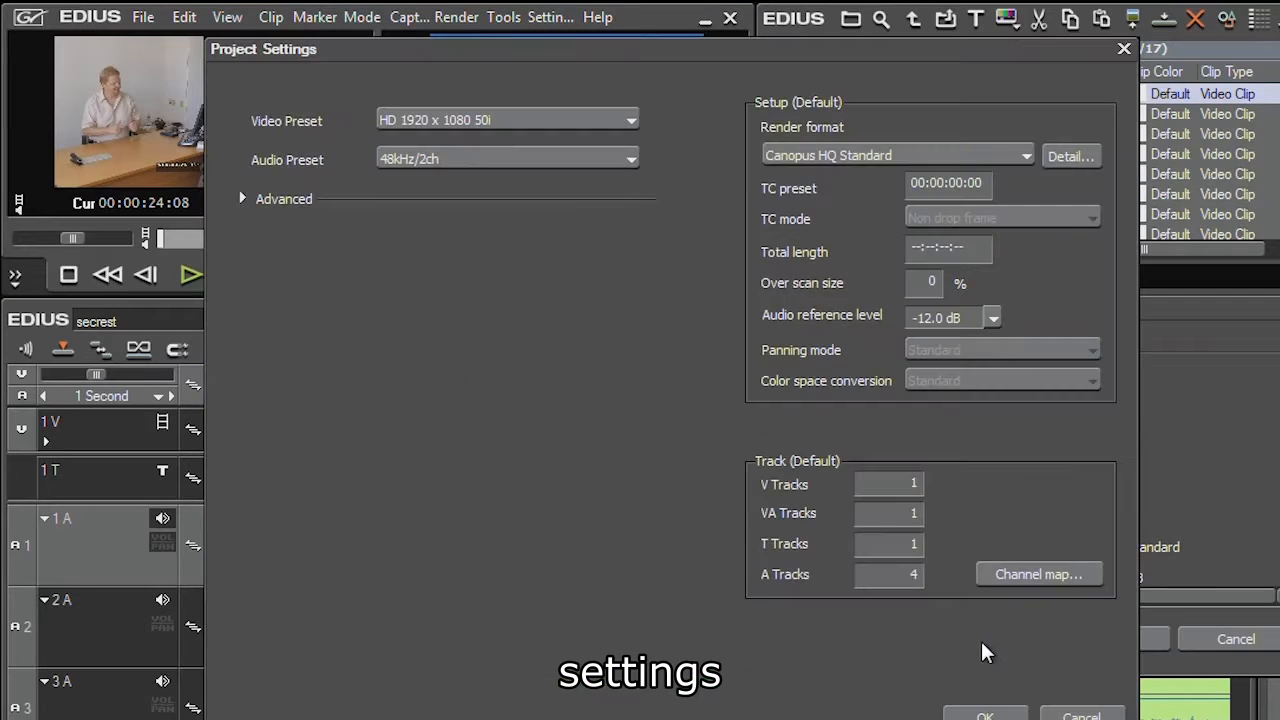
click(246, 199)
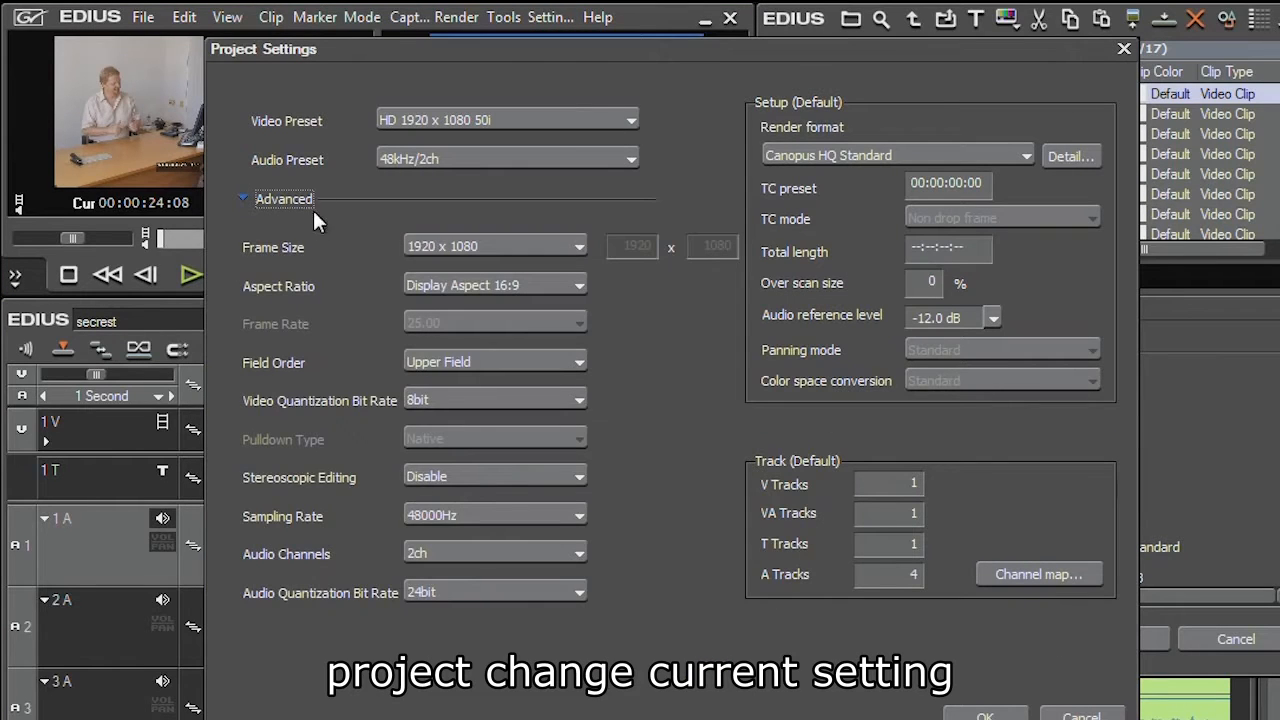
click(443, 558)
click(434, 613)
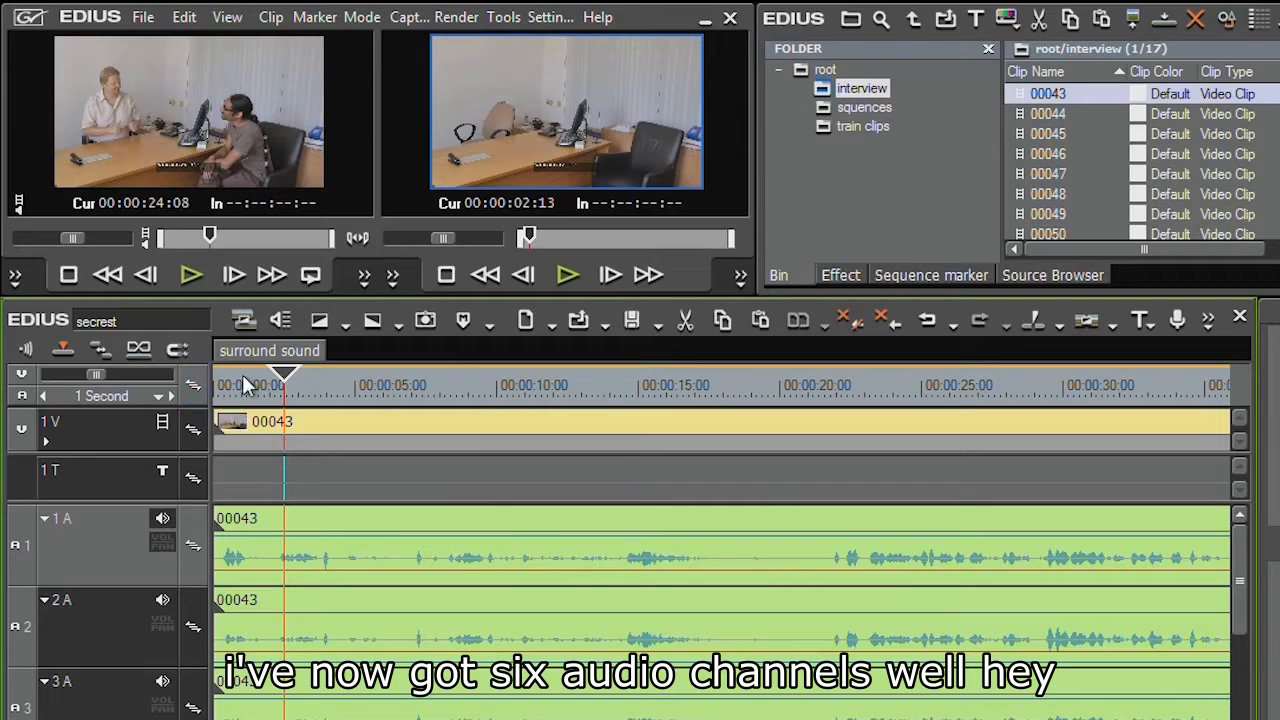
Open the sequence's audio channel map and set track 1 A to mono on Ch 1
right_click(284, 354)
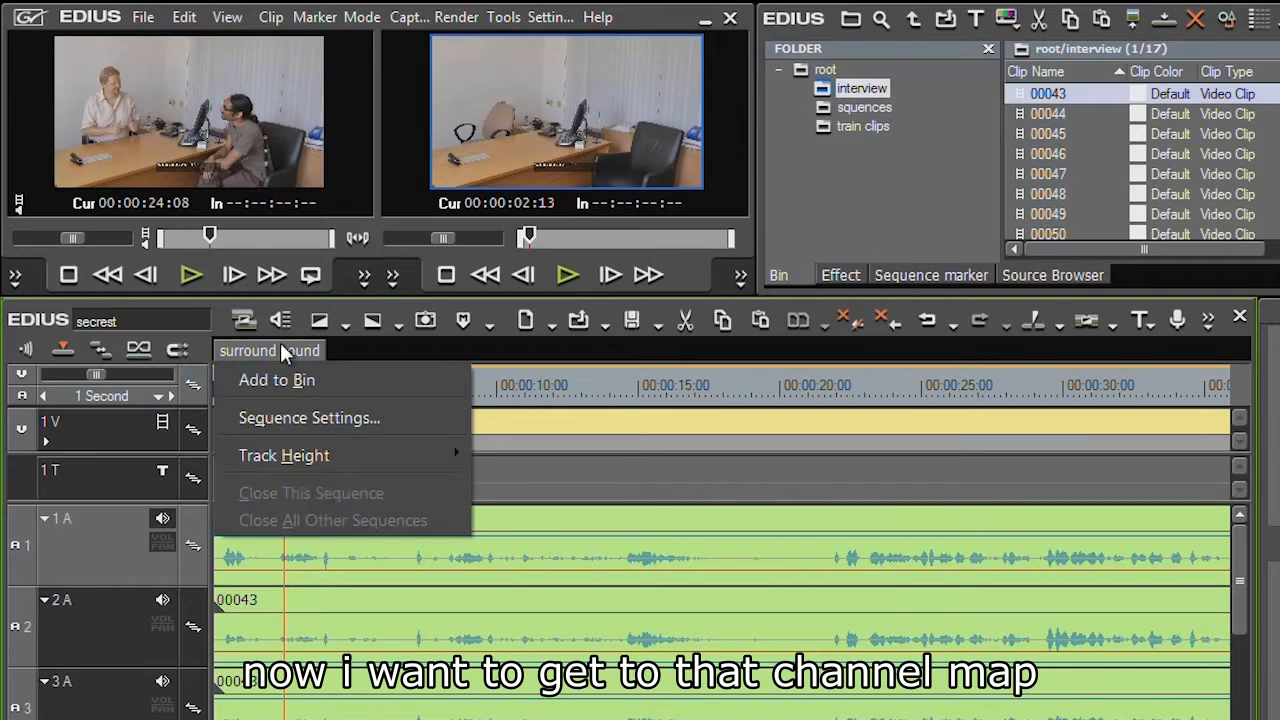
click(285, 415)
click(1008, 440)
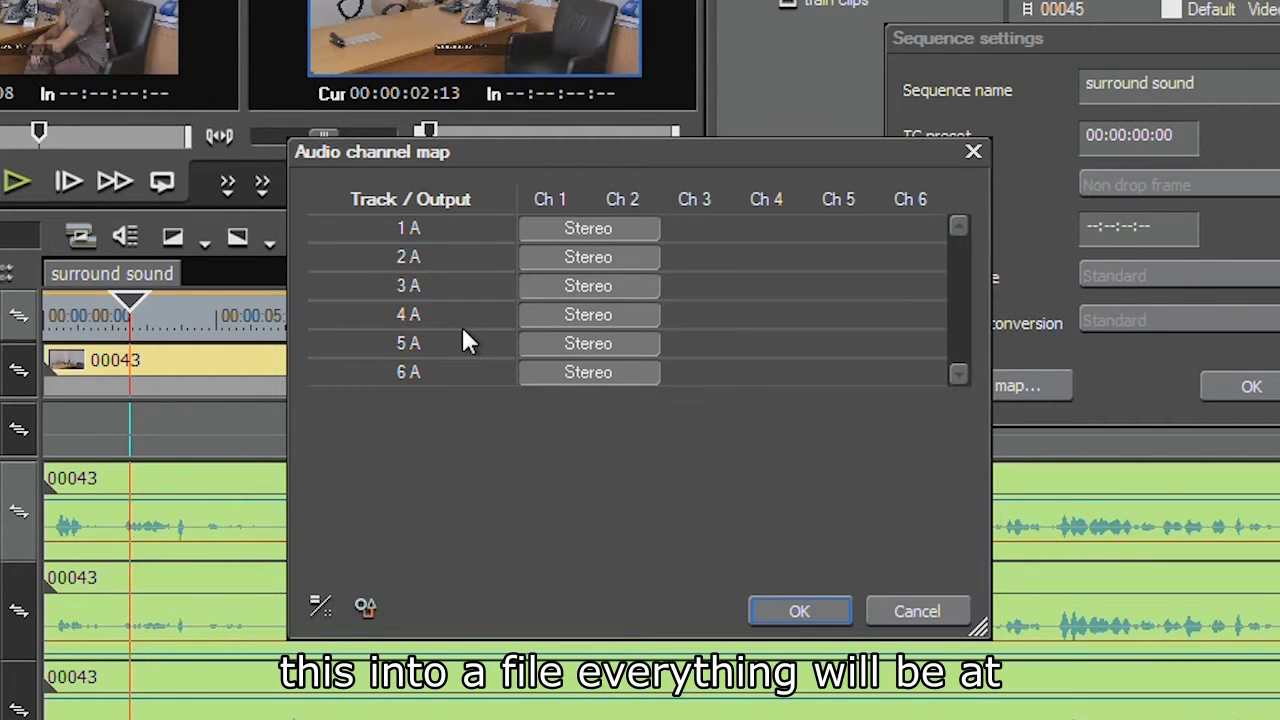
click(549, 232)
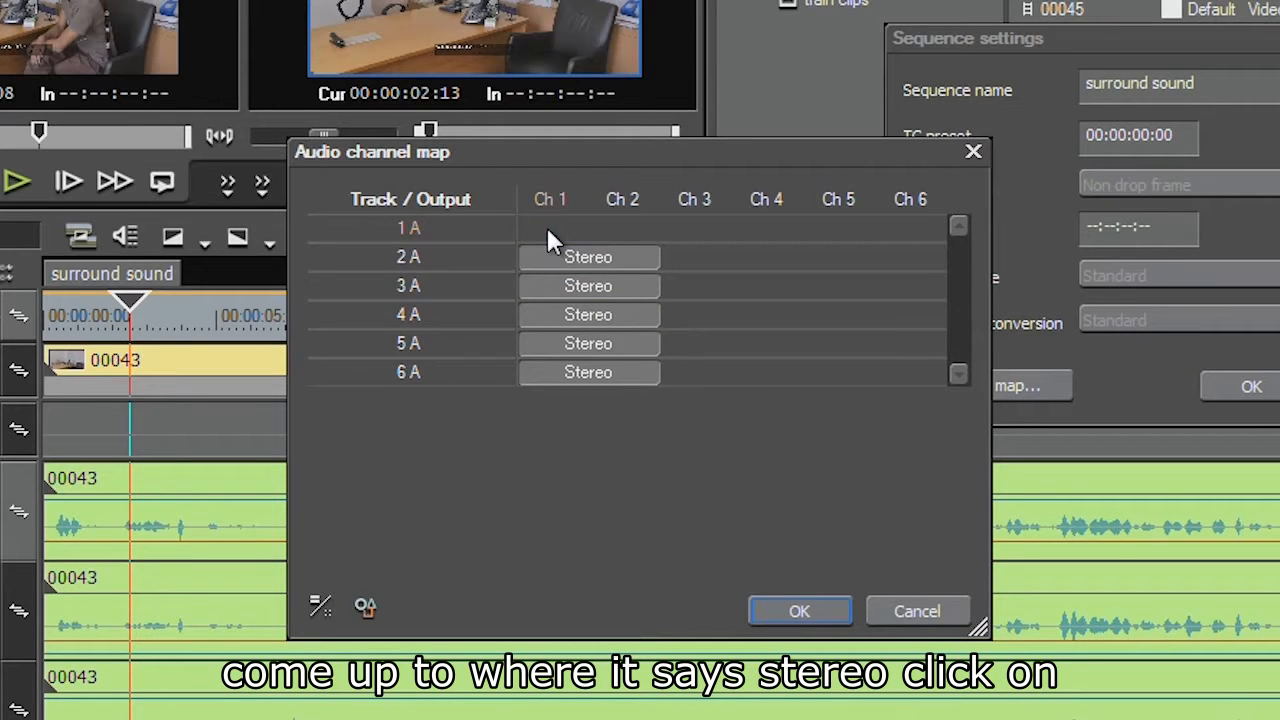
click(550, 229)
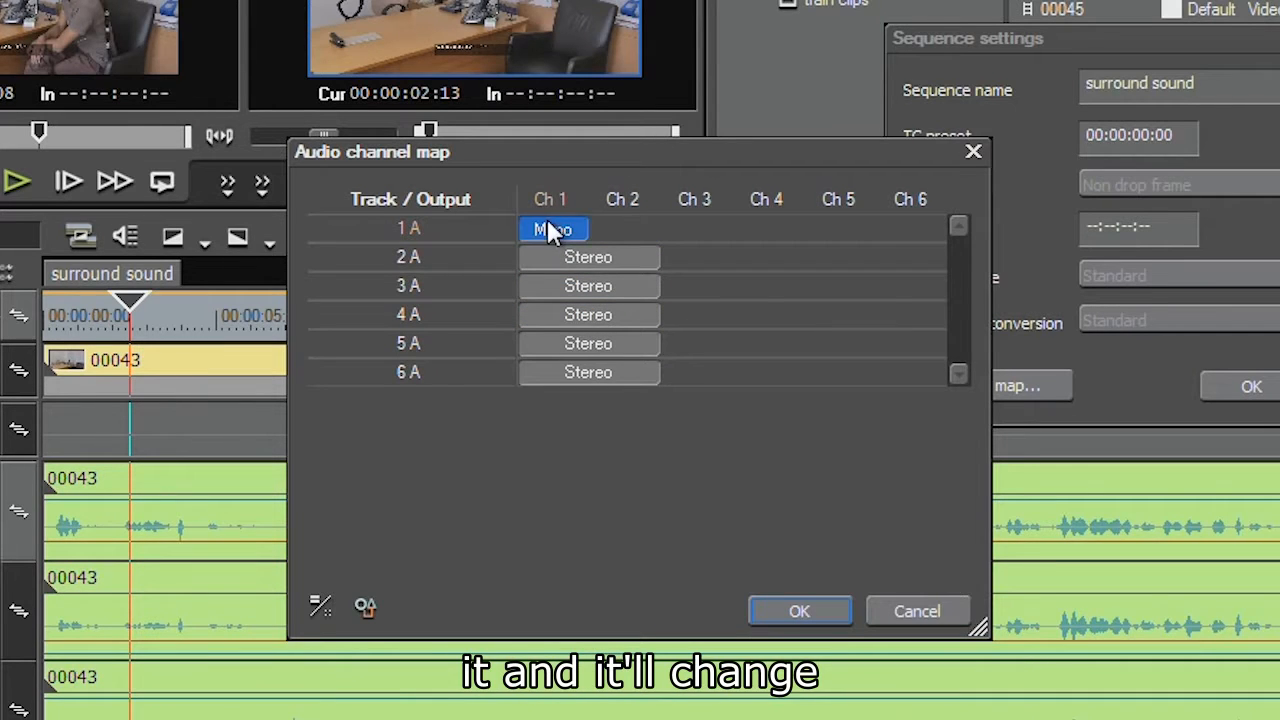
Assign tracks 2 A to 6 A as mono outputs on channels Ch 2 through Ch 6
click(637, 262)
click(638, 262)
click(696, 288)
click(778, 316)
click(840, 344)
click(910, 373)
click(640, 372)
click(610, 343)
click(607, 316)
click(590, 287)
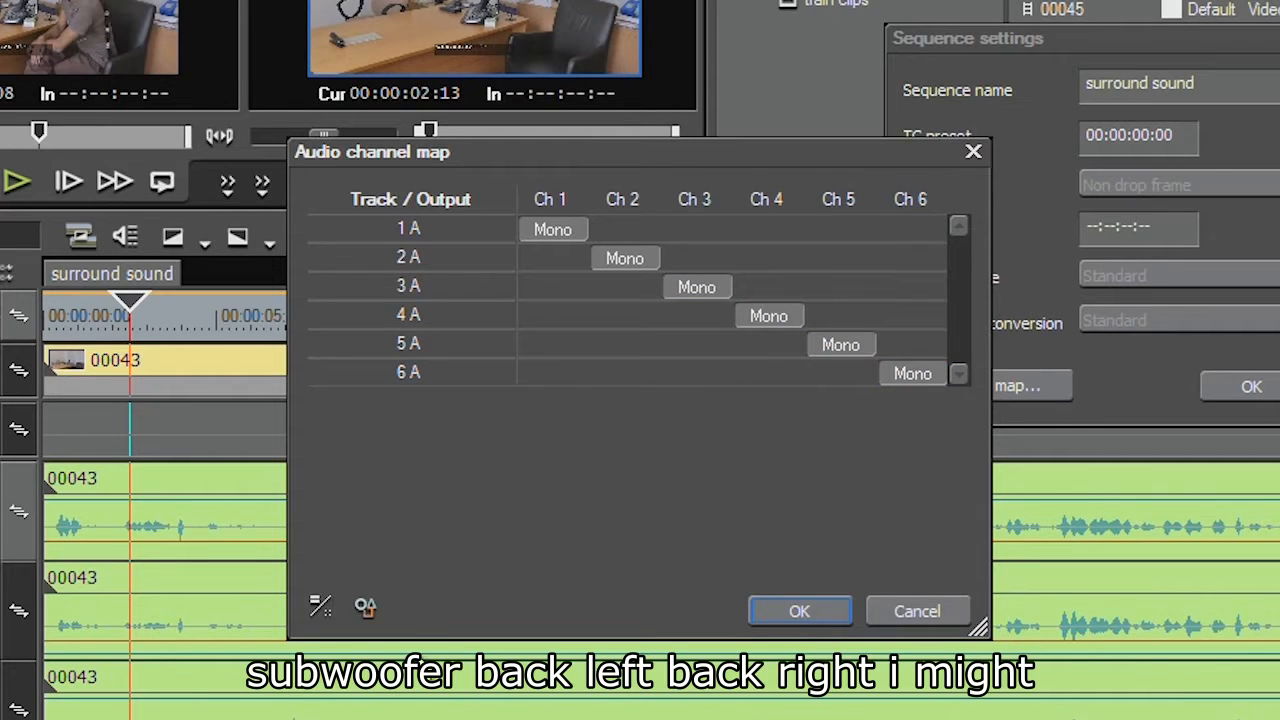
Save the channel map as a preset named 5.1 surround
click(365, 610)
click(365, 601)
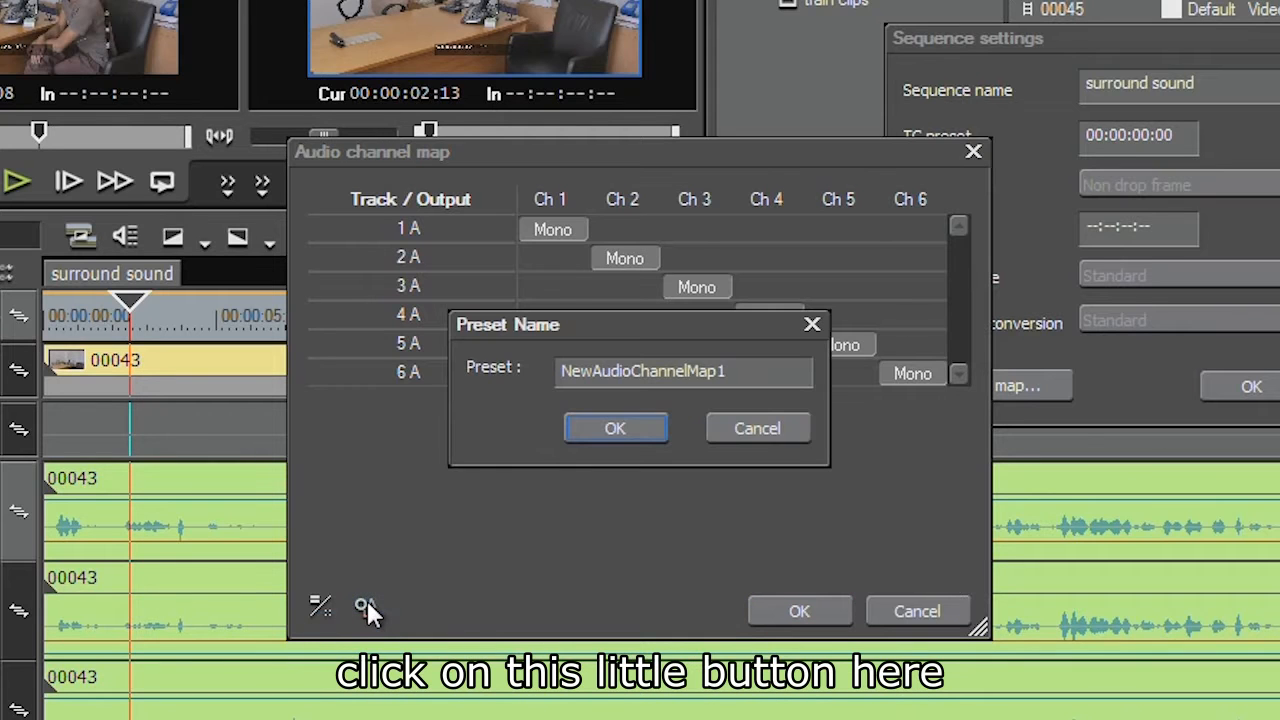
drag(776, 367, 223, 381)
text(5.1 surround)
key(Return)
Load the 5.1 surround channel map preset
click(365, 606)
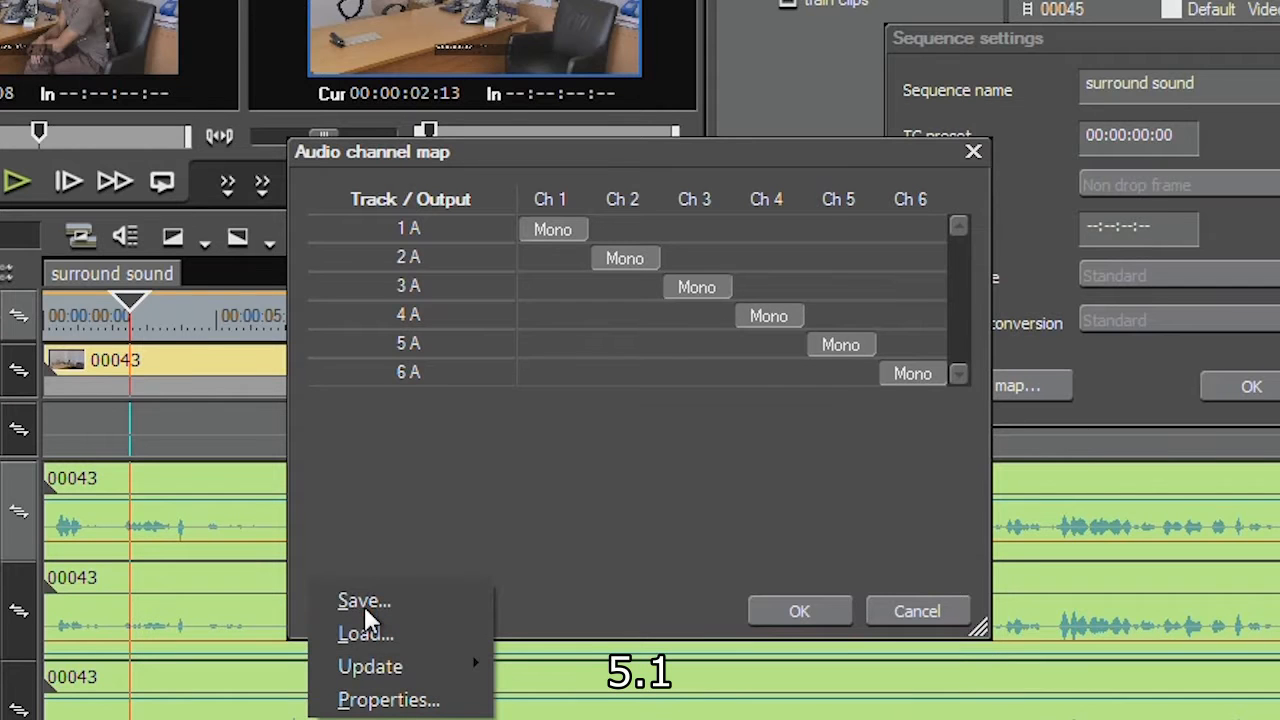
click(357, 634)
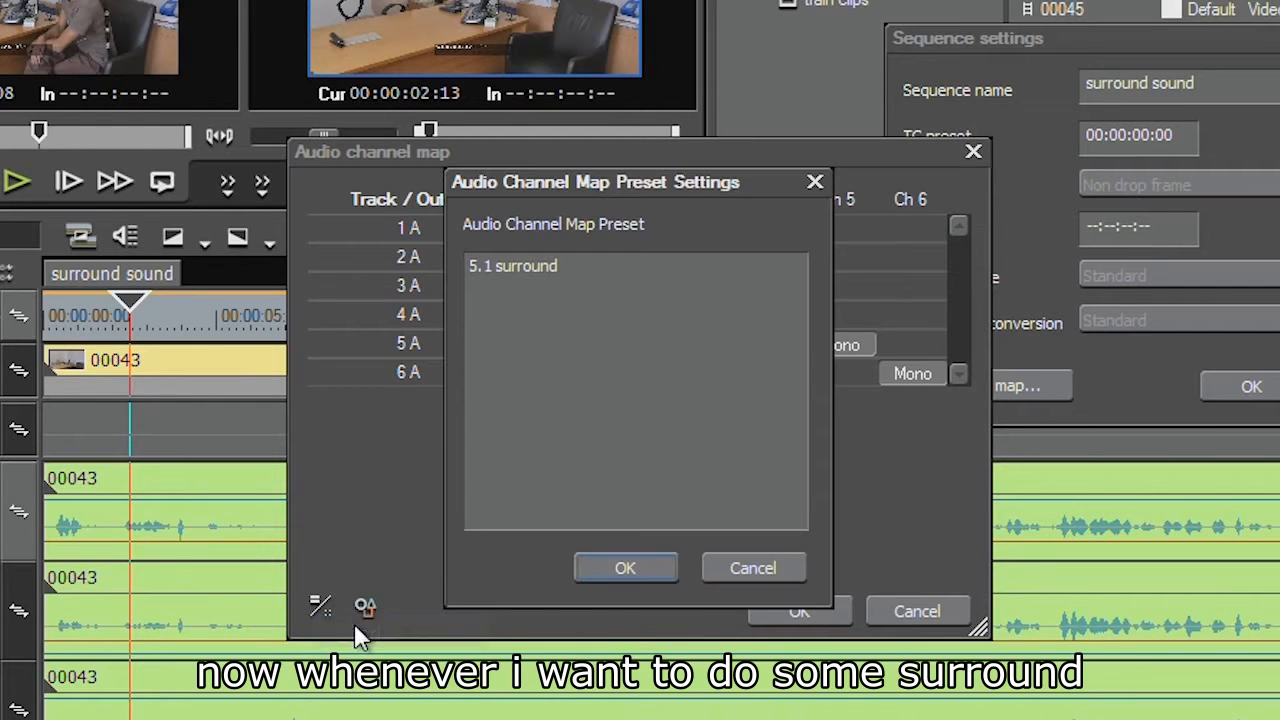
click(518, 272)
click(628, 567)
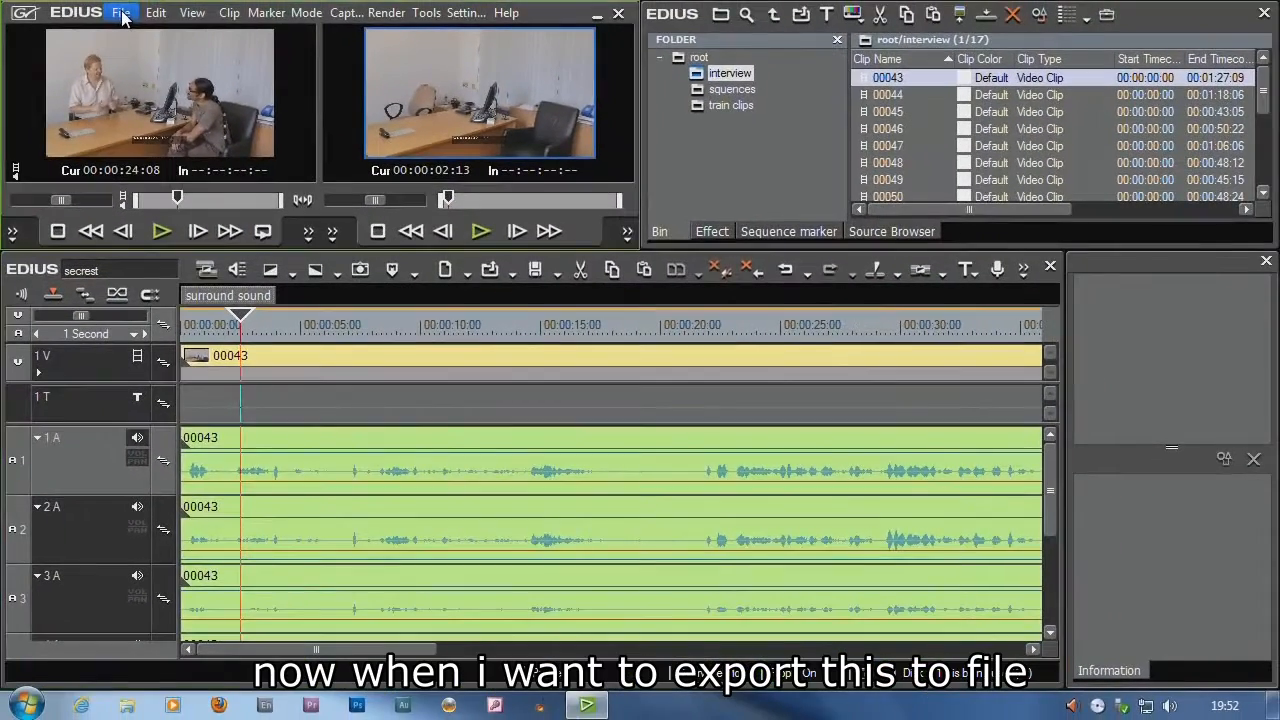
Open Burn to Disc output settings for the sequence, turn off automatic audio and set the audio bit rate to 640kbps
click(124, 18)
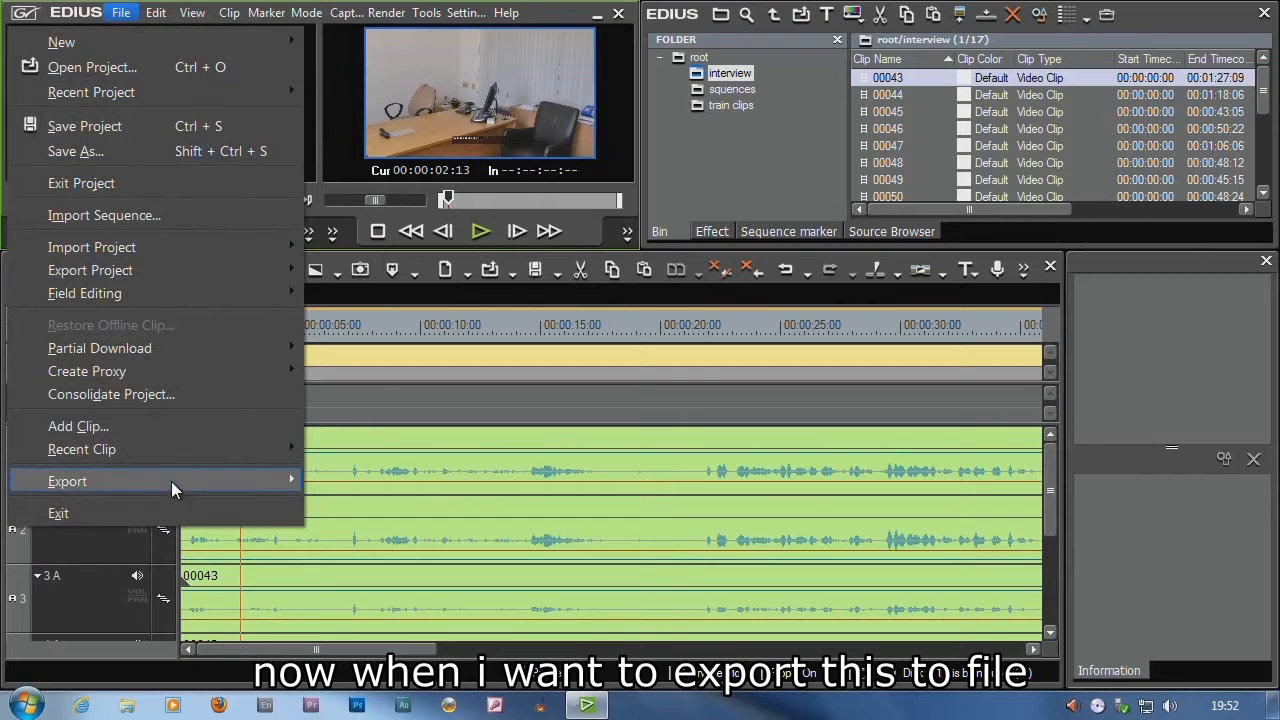
mouse_move(171, 481)
click(530, 664)
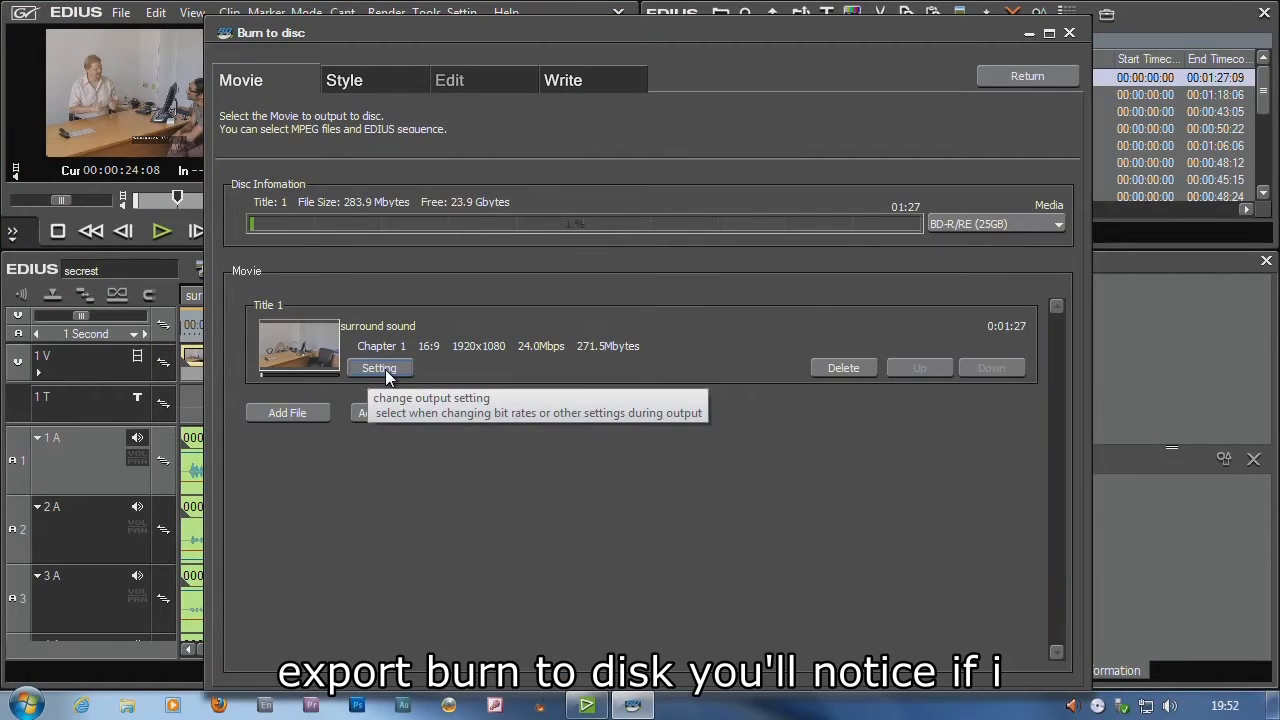
click(384, 369)
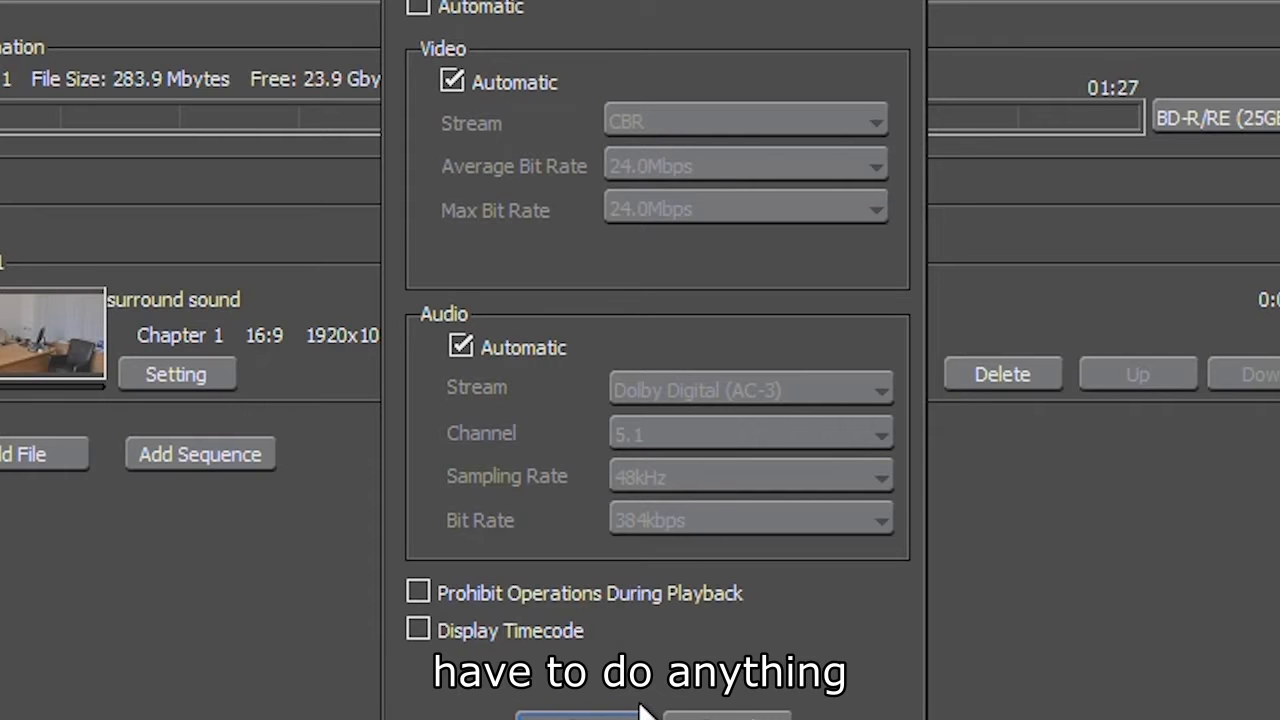
click(482, 340)
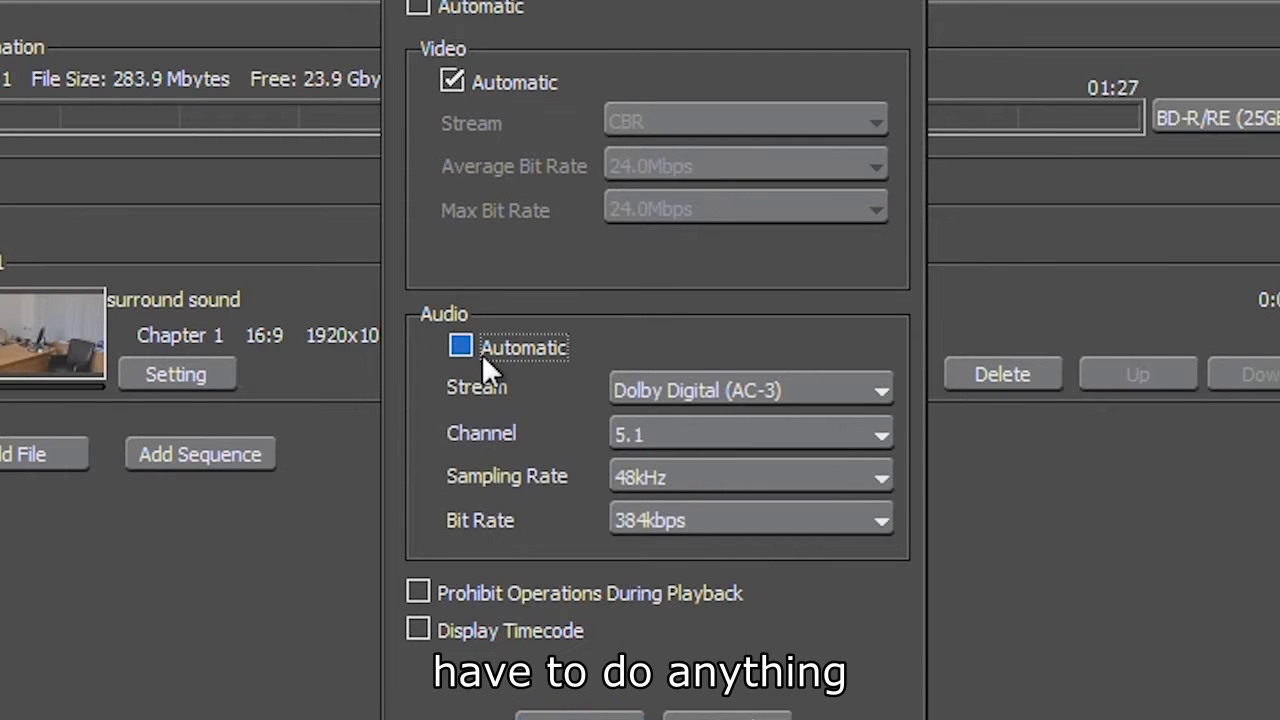
click(686, 520)
click(685, 610)
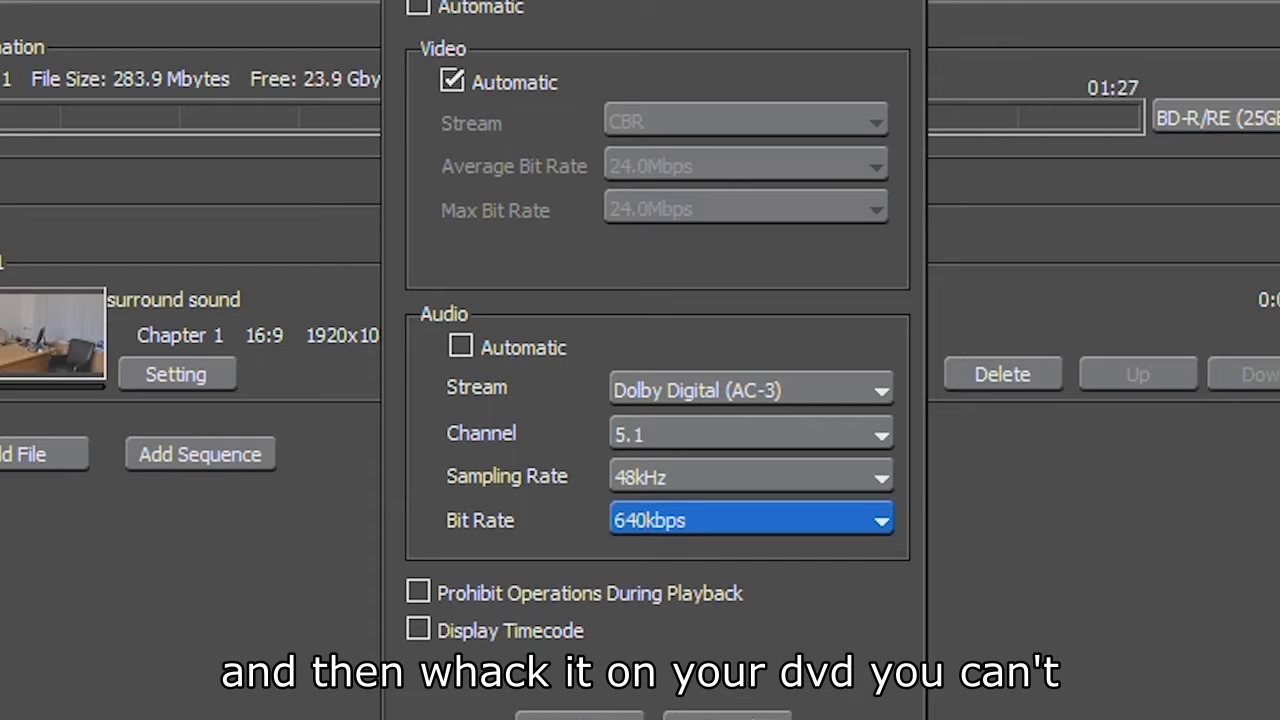
click(580, 716)
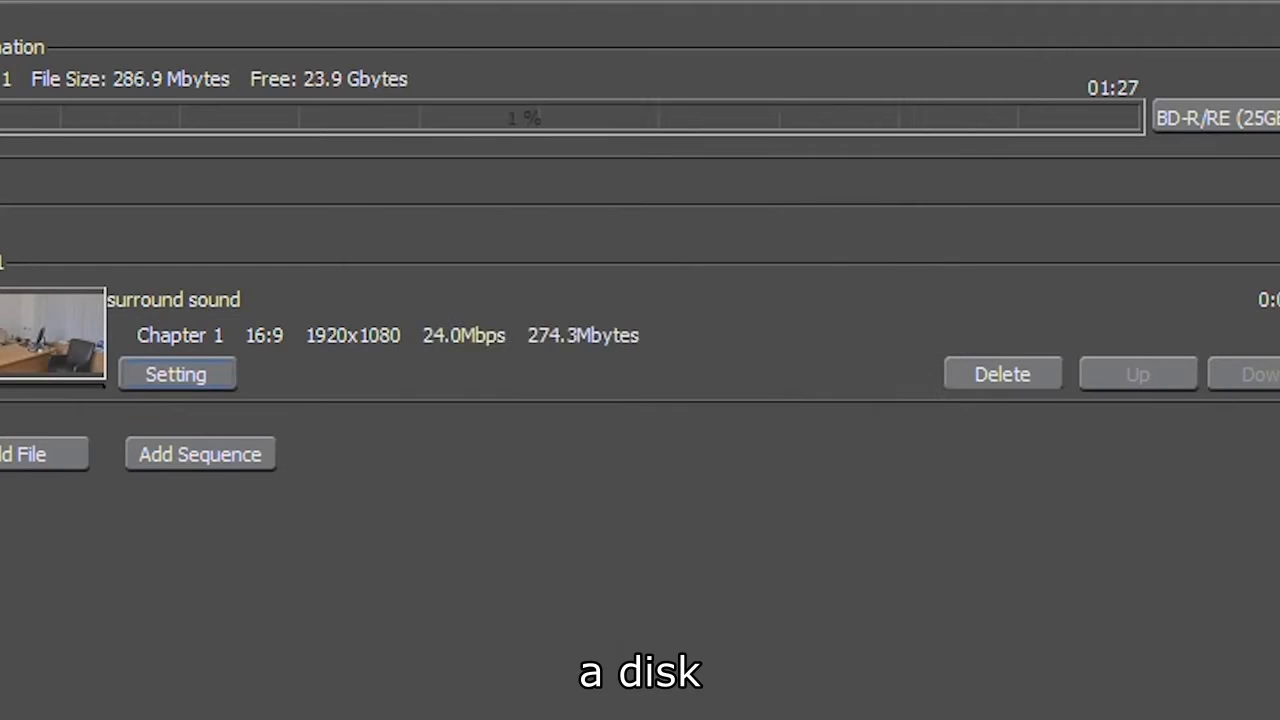
click(1257, 8)
click(511, 400)
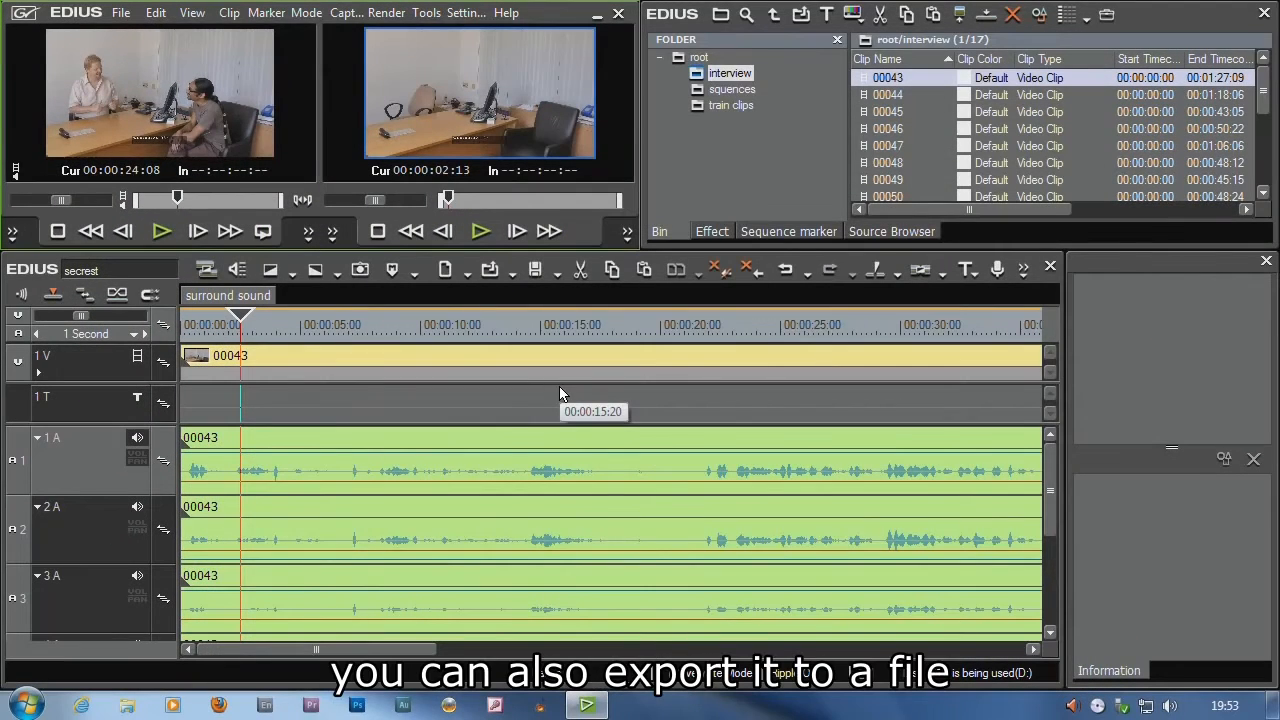
key(F11)
scroll(469, 212, down, 2)
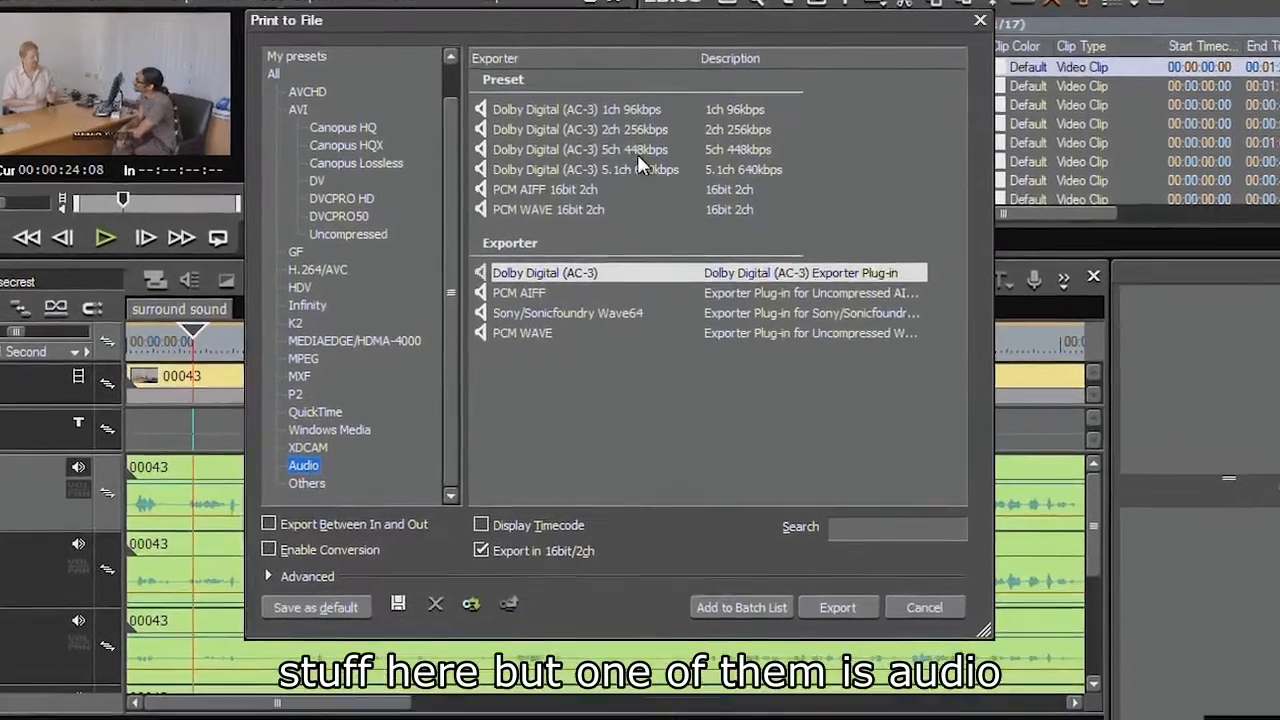
click(630, 169)
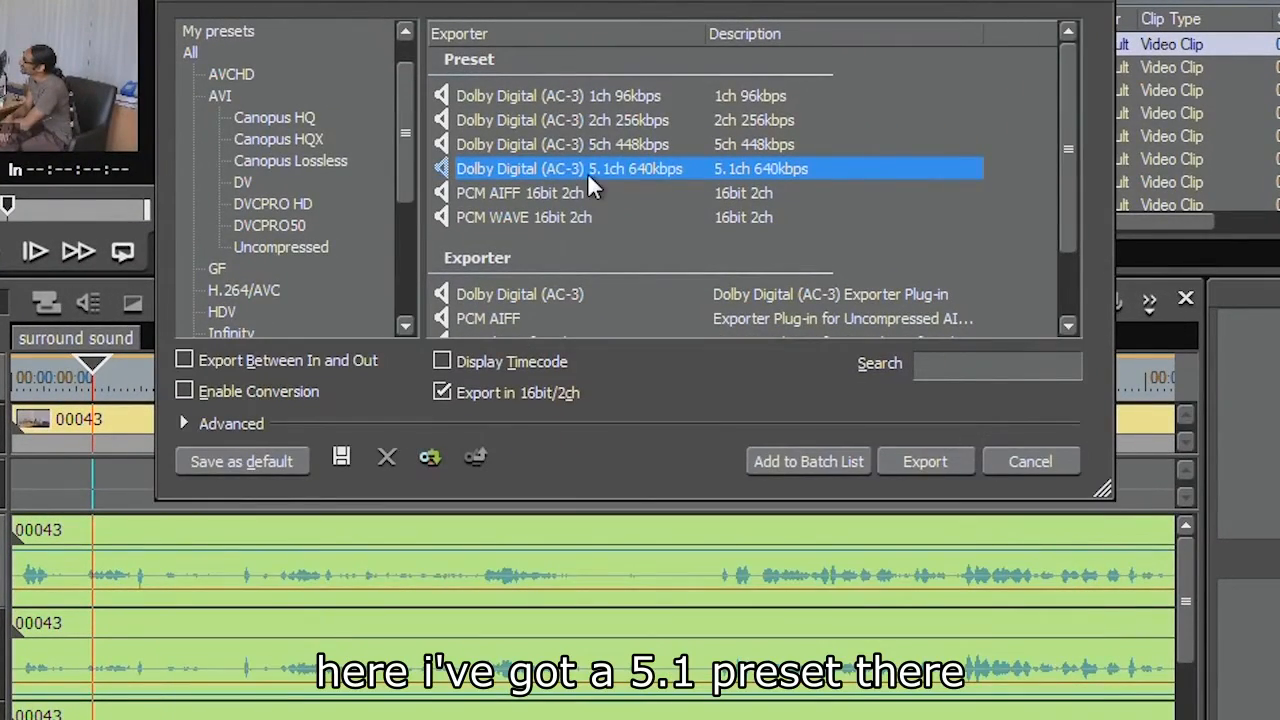
click(925, 461)
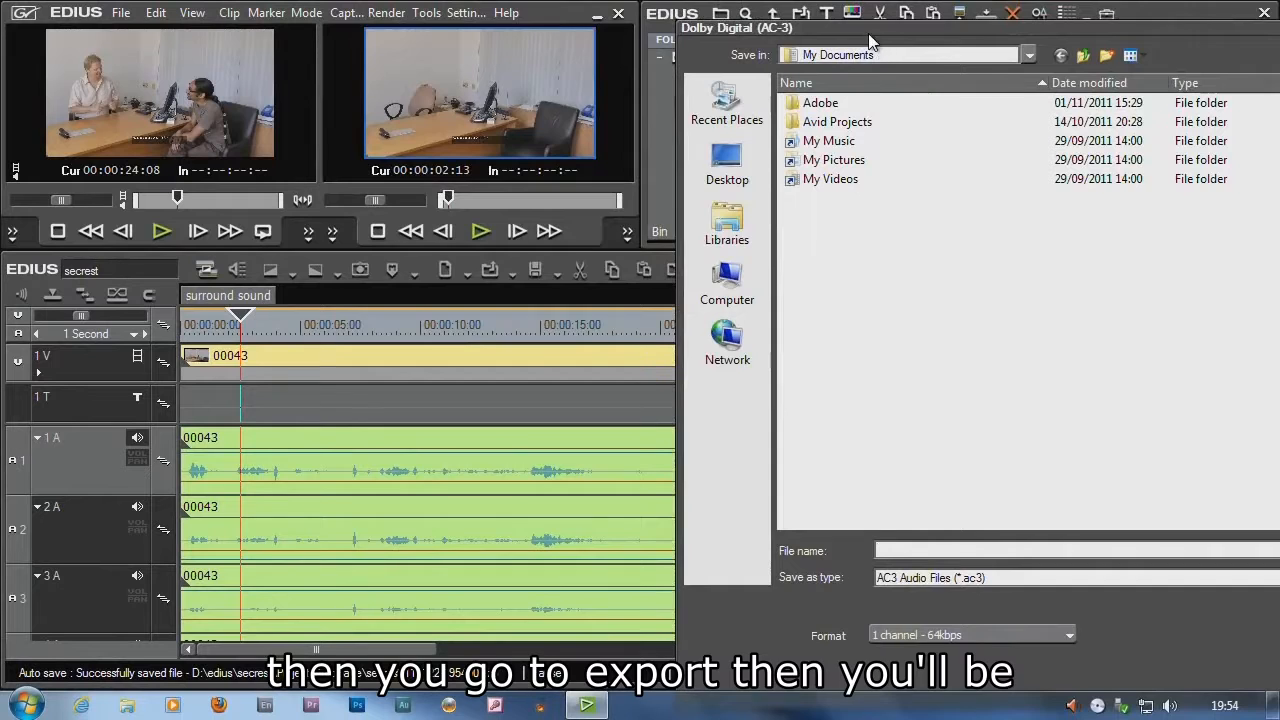
drag(868, 33, 525, 22)
click(641, 615)
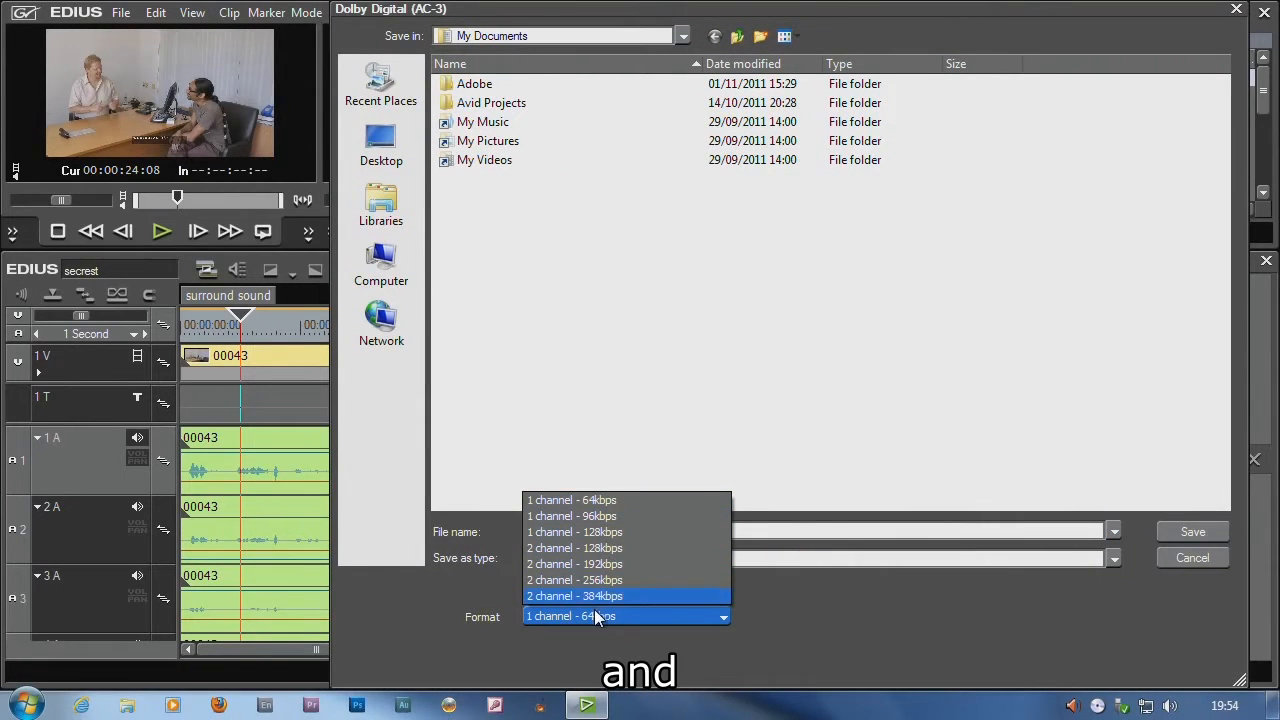
click(1196, 557)
click(1185, 560)
Export the sequence to file with the Dolby Digital (AC-3) 5.1ch 640kbps preset and Export in 16bit/2ch turned off
key(F11)
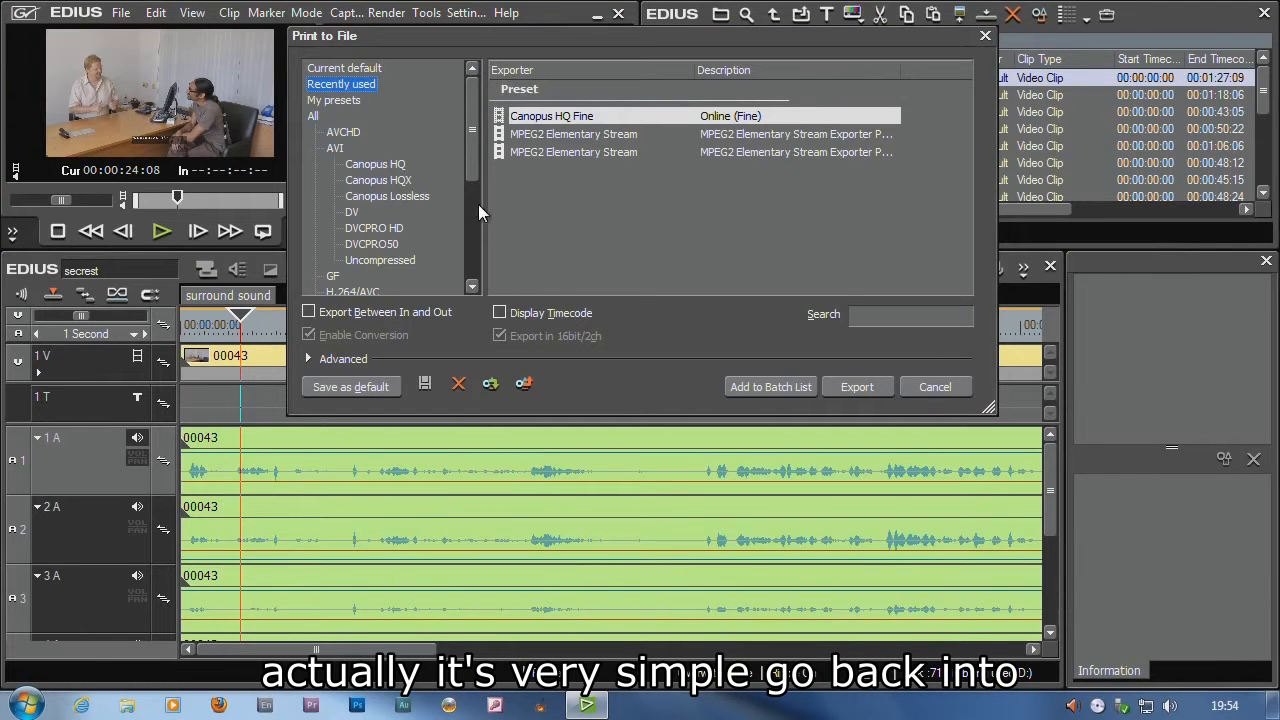
scroll(468, 184, down, 5)
click(340, 260)
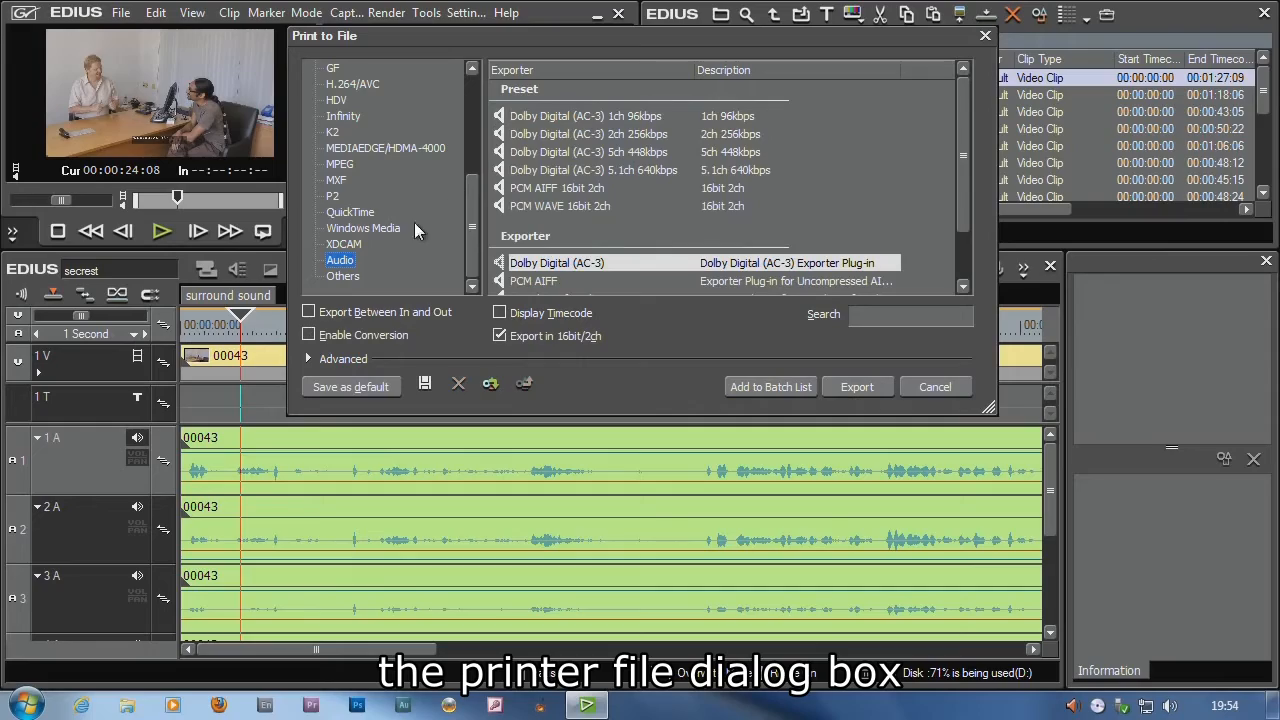
click(576, 165)
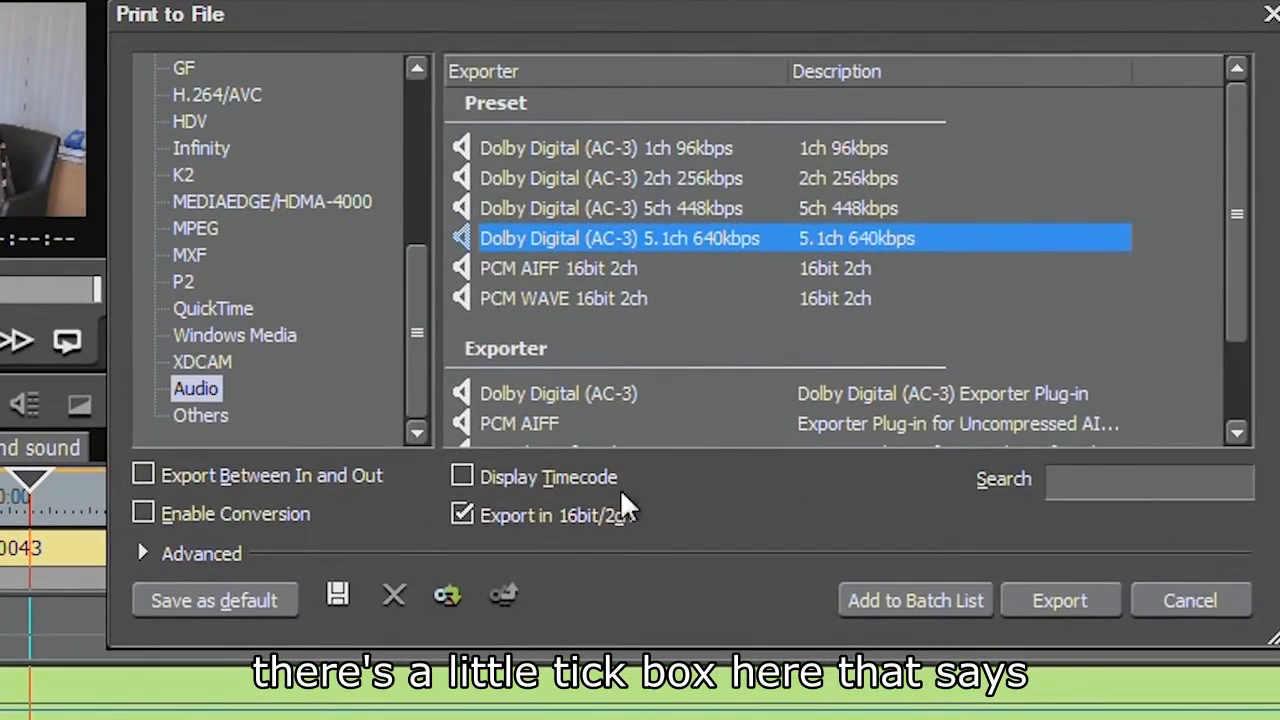
click(461, 515)
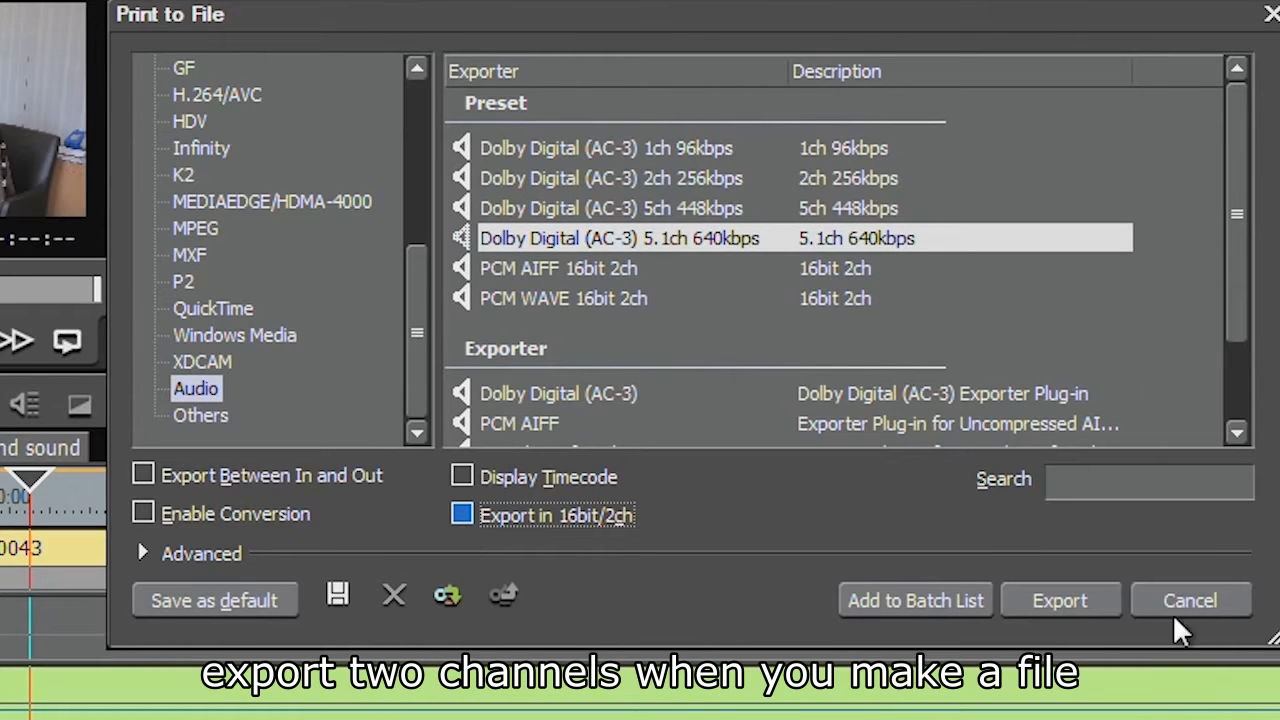
click(1060, 601)
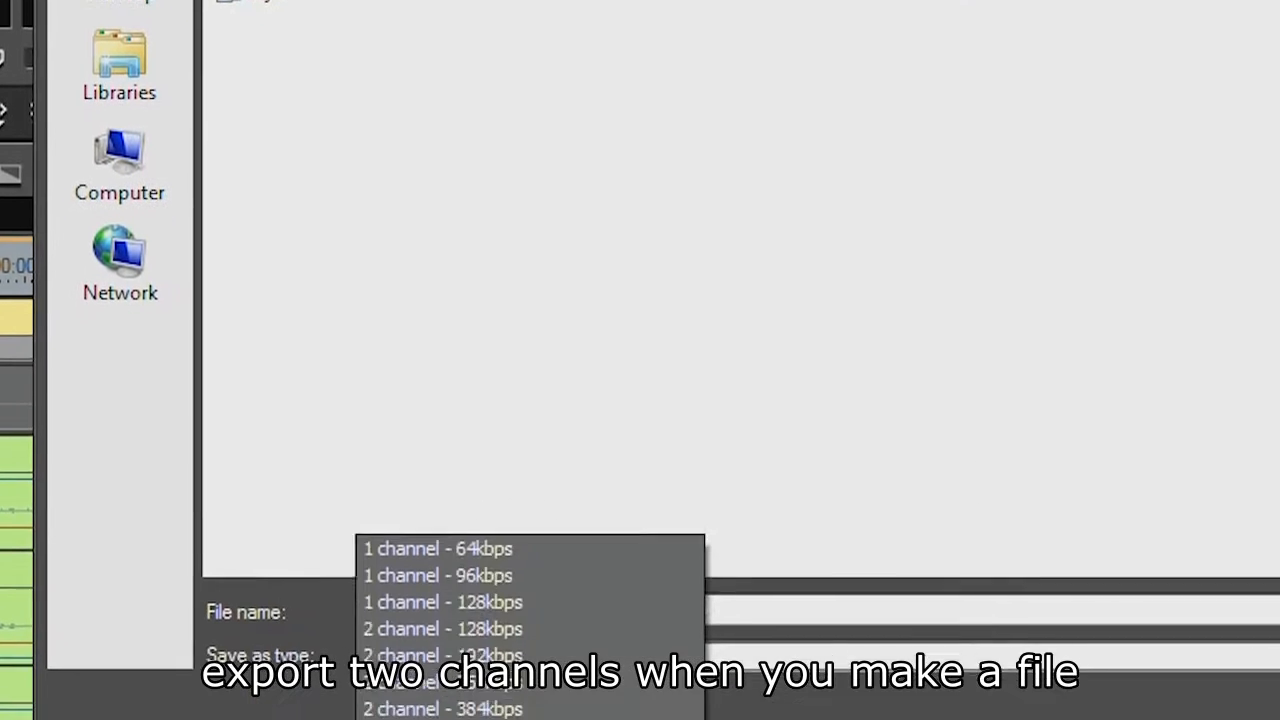
click(491, 630)
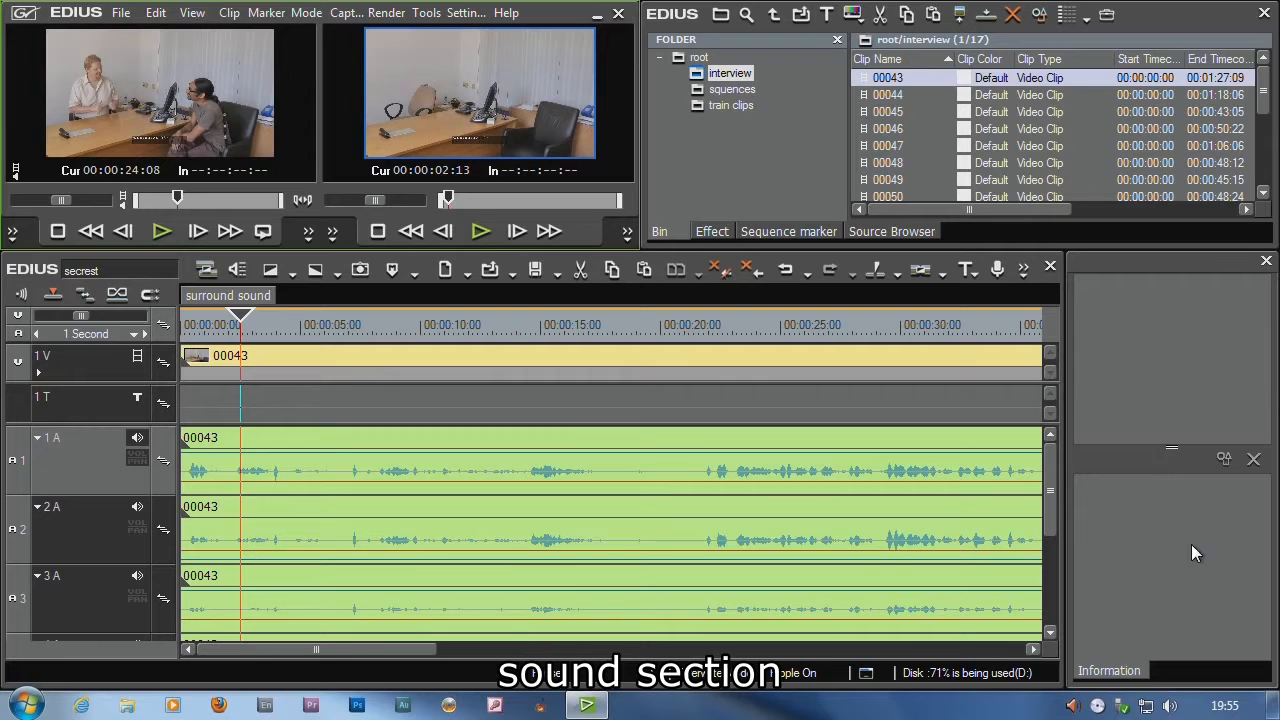
Open the audio channel map directly and through the sequence settings to show both routes, cancelling each
click(238, 269)
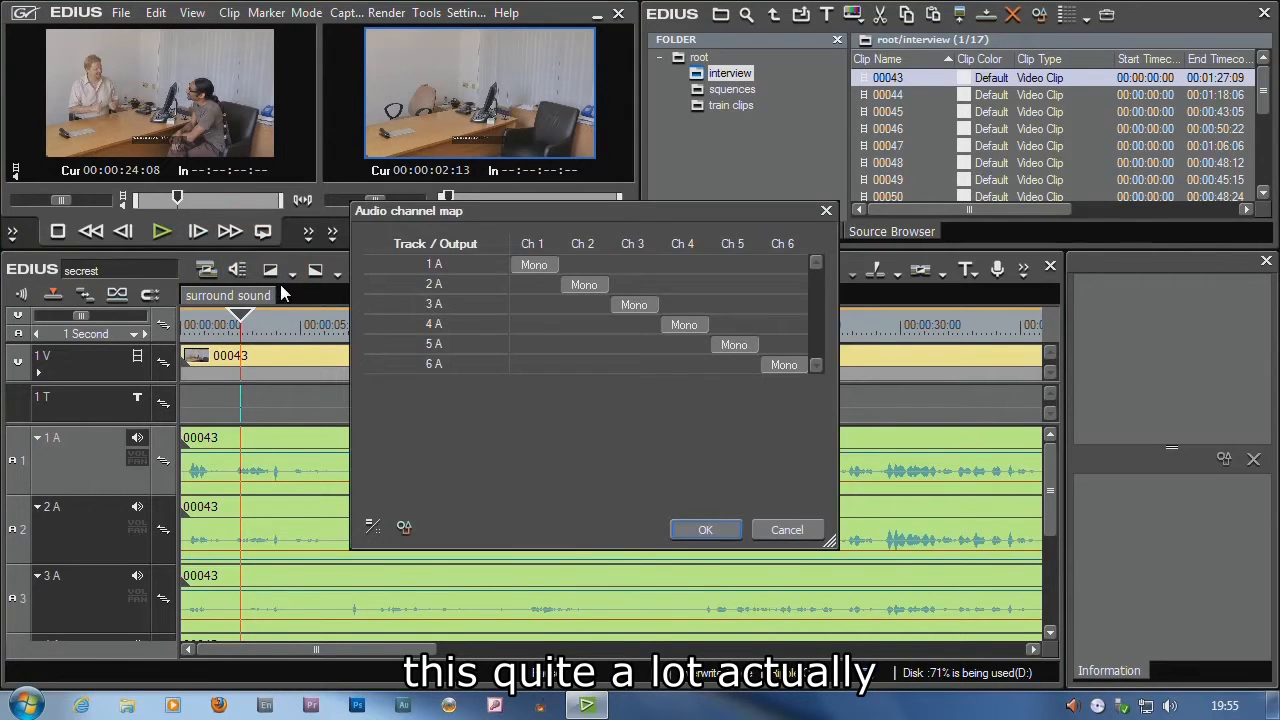
click(797, 535)
right_click(250, 303)
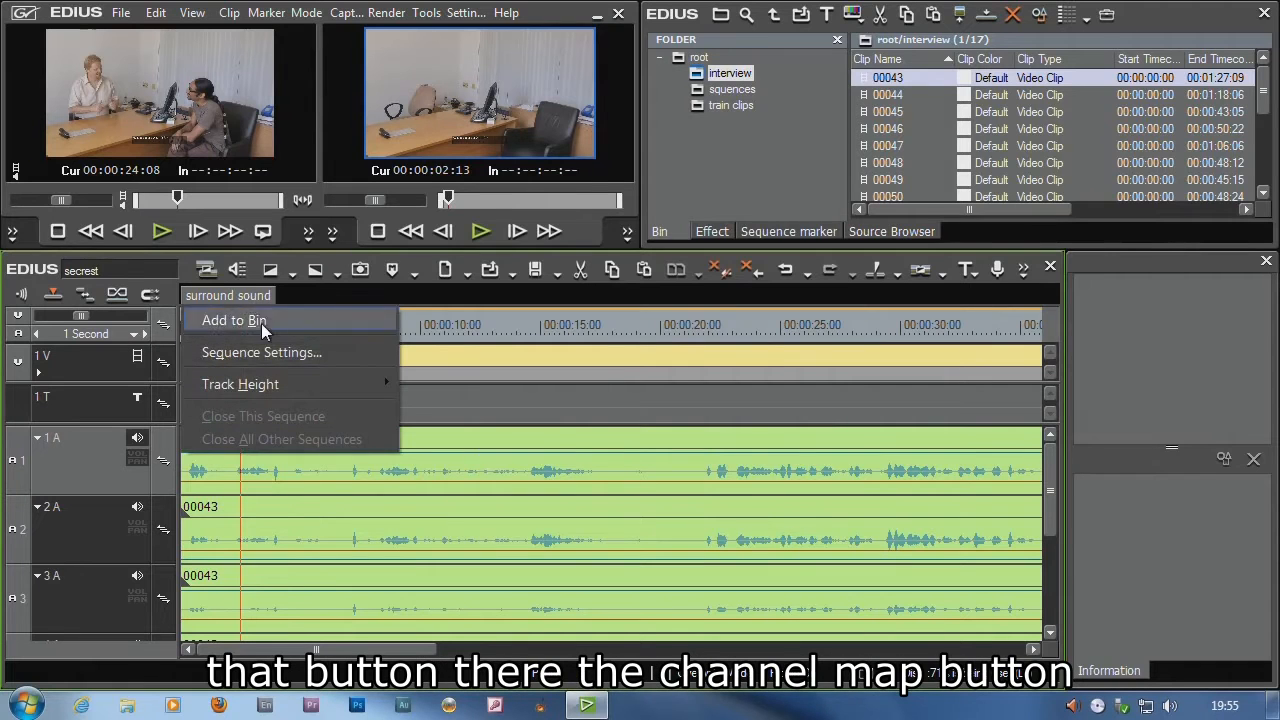
click(263, 350)
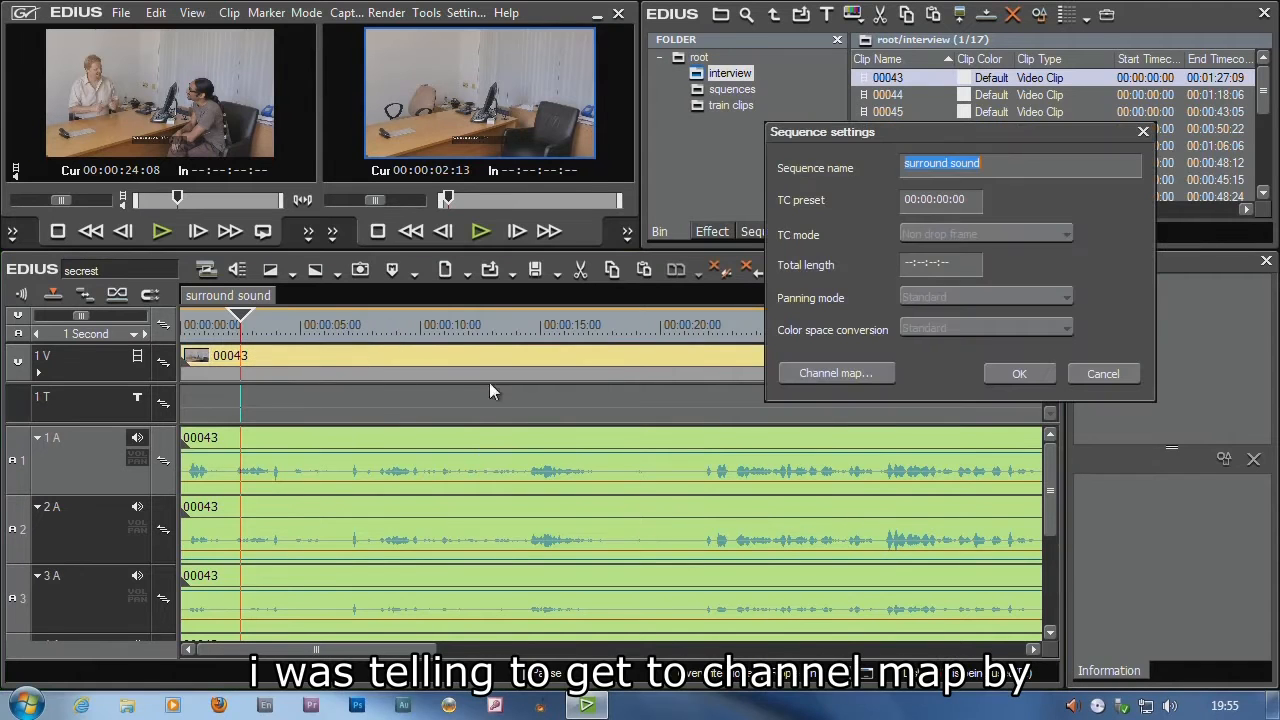
click(1123, 376)
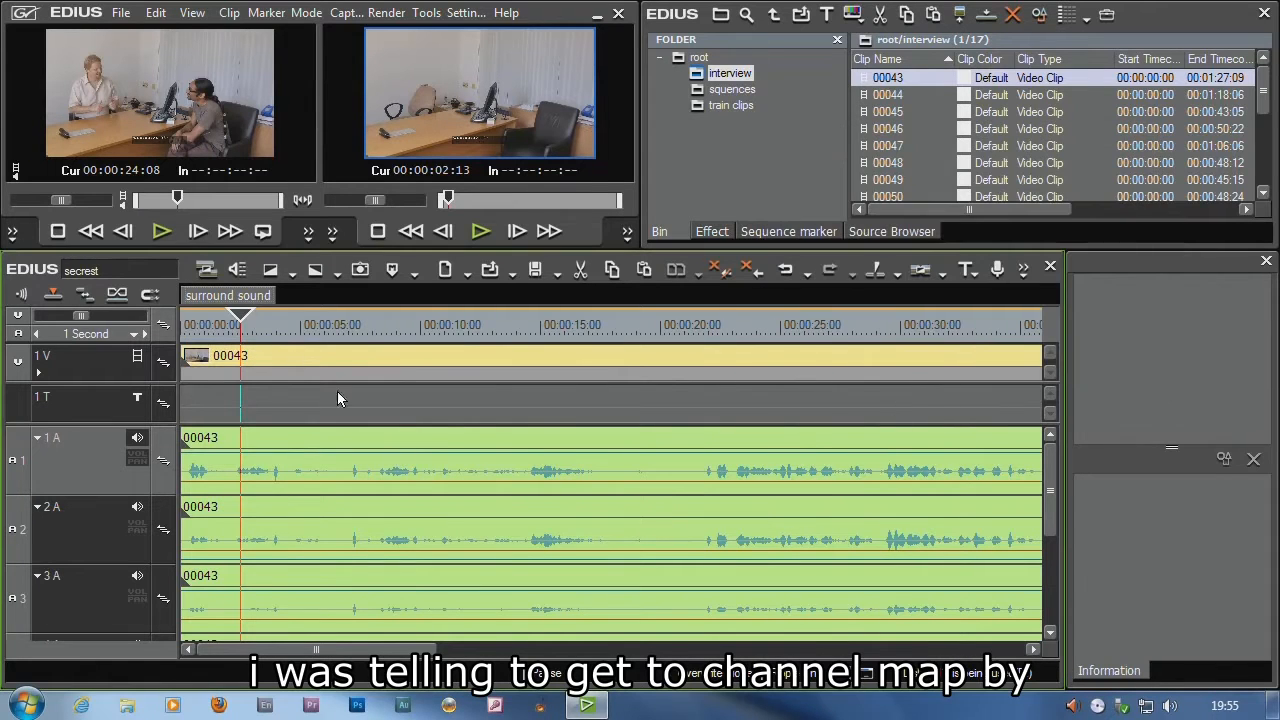
click(237, 270)
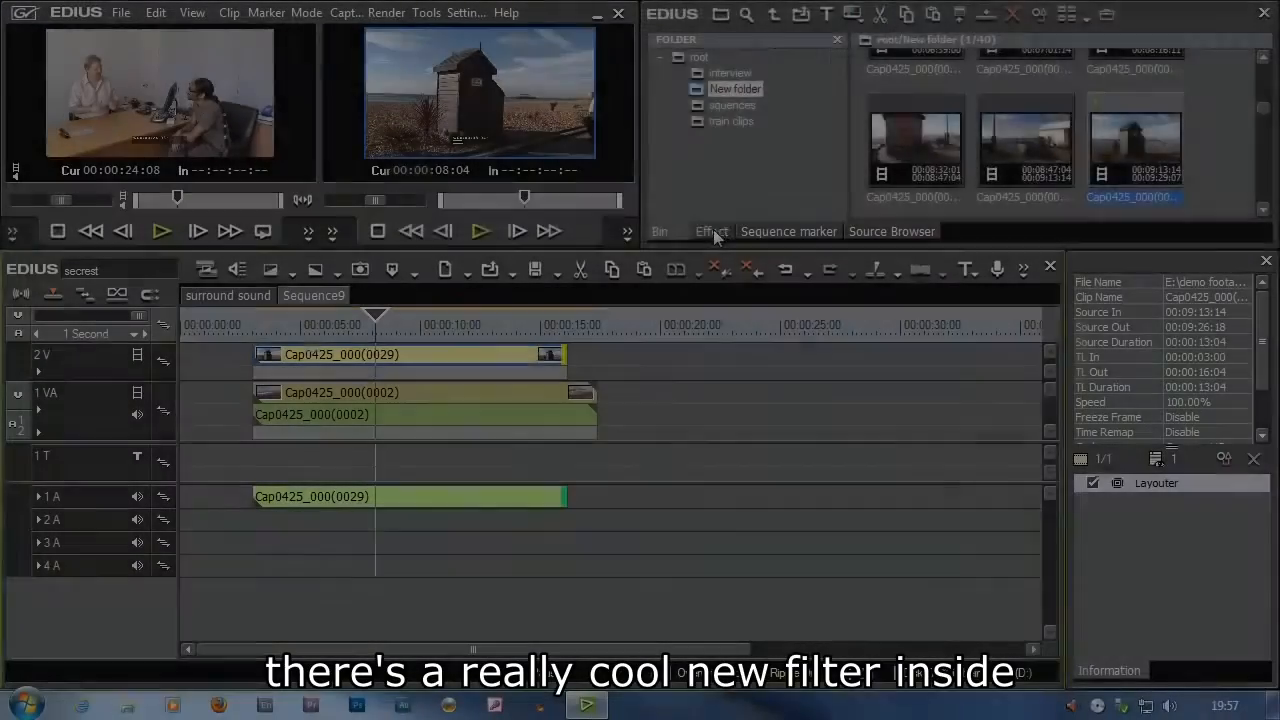
Apply the Mask video filter to the clip on track 2 V
click(711, 231)
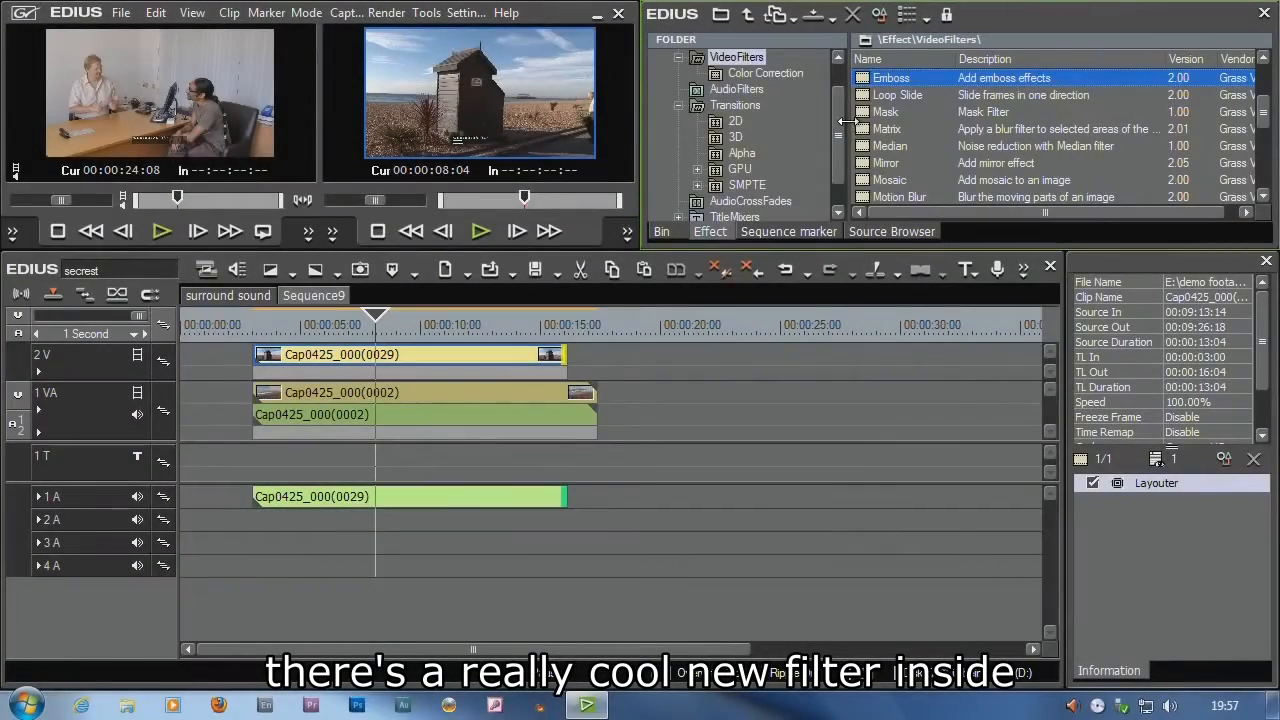
scroll(811, 107, up, 1)
drag(885, 112, 390, 355)
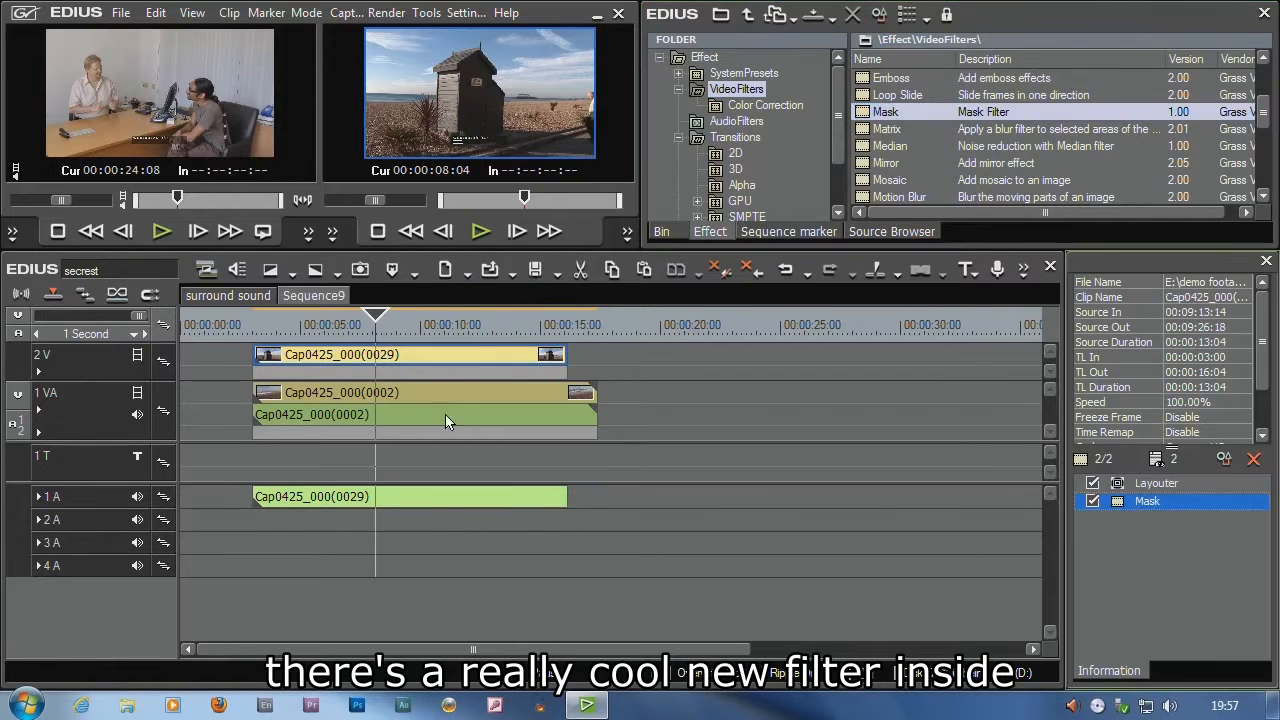
Open the Mask filter and draw a closed pen path around the hut's outline
double_click(1150, 501)
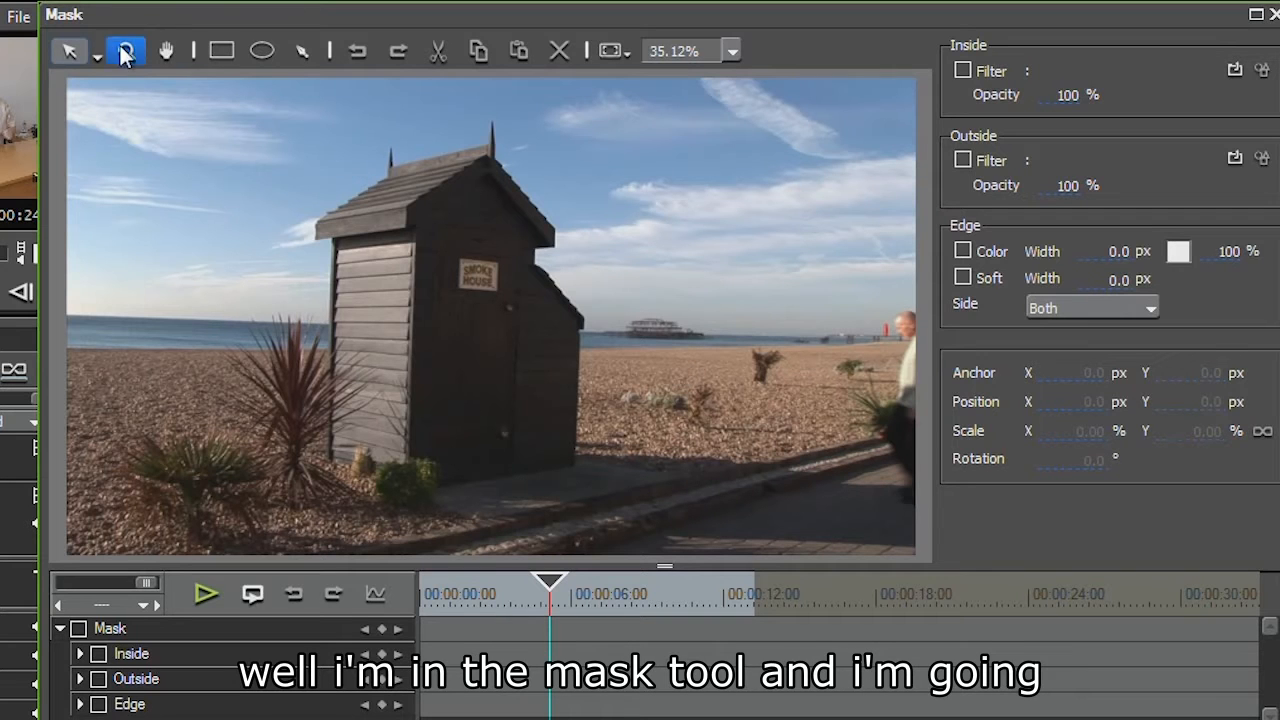
click(298, 49)
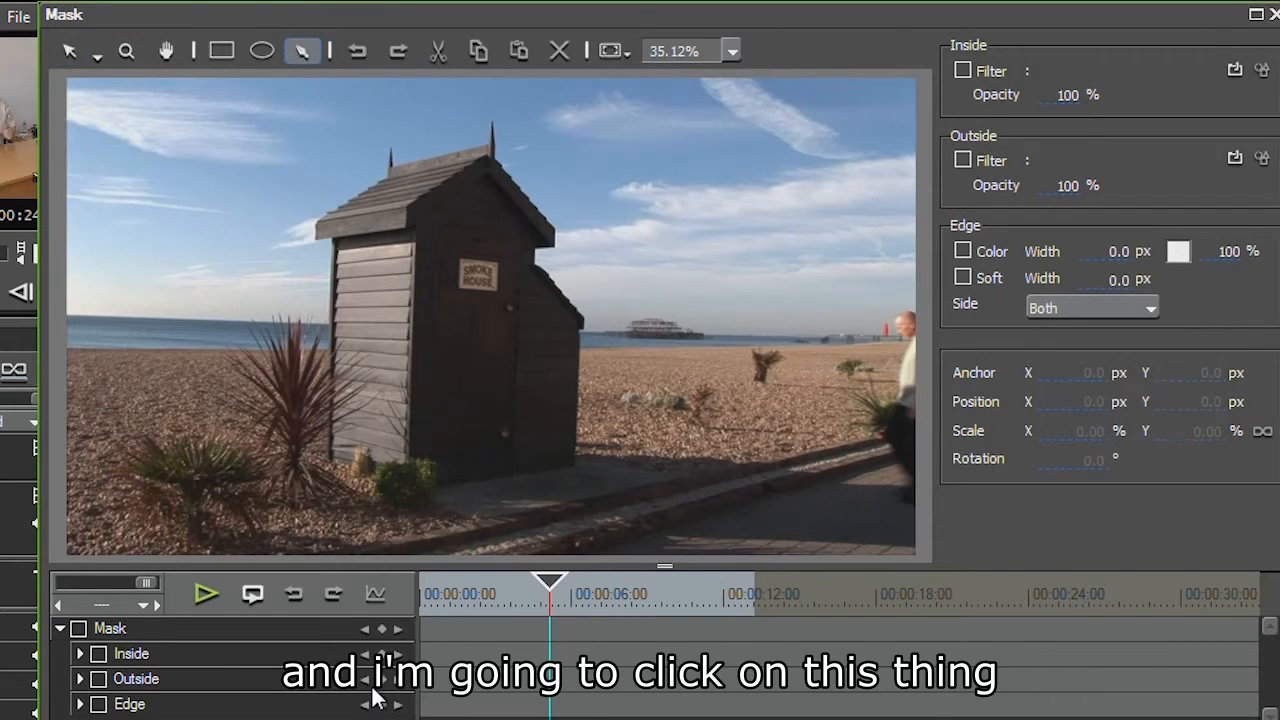
click(325, 457)
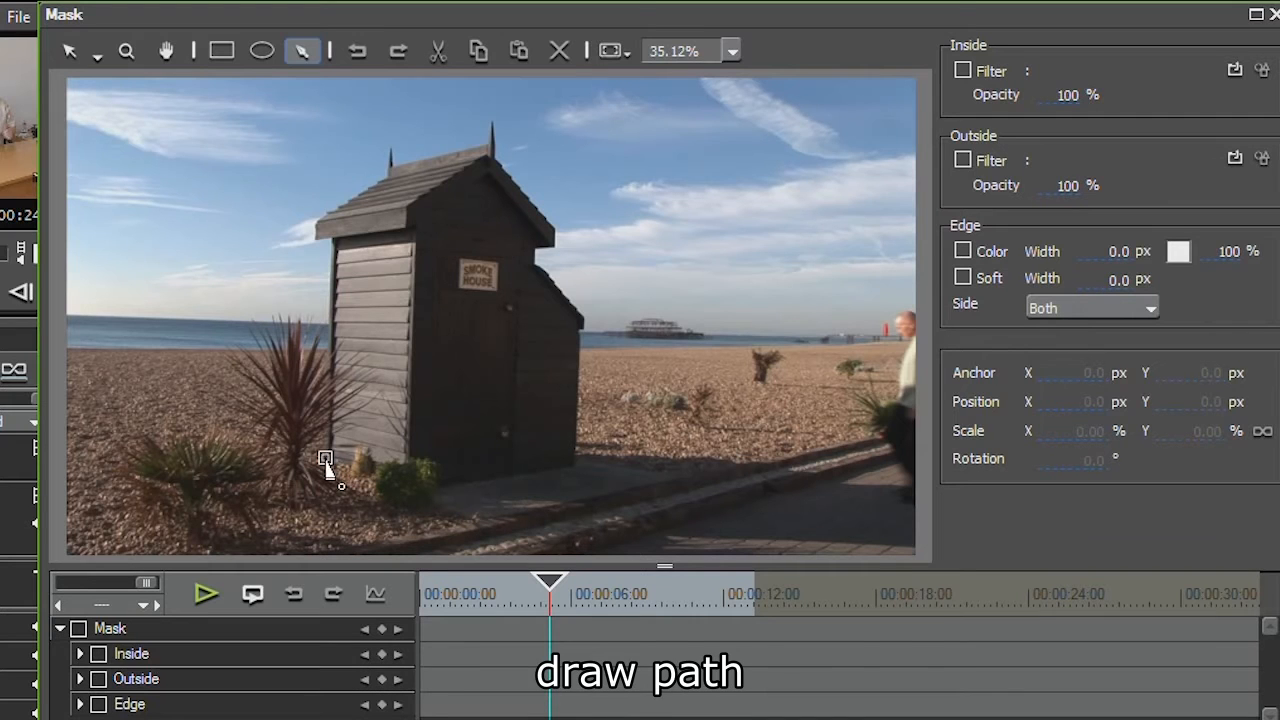
click(316, 237)
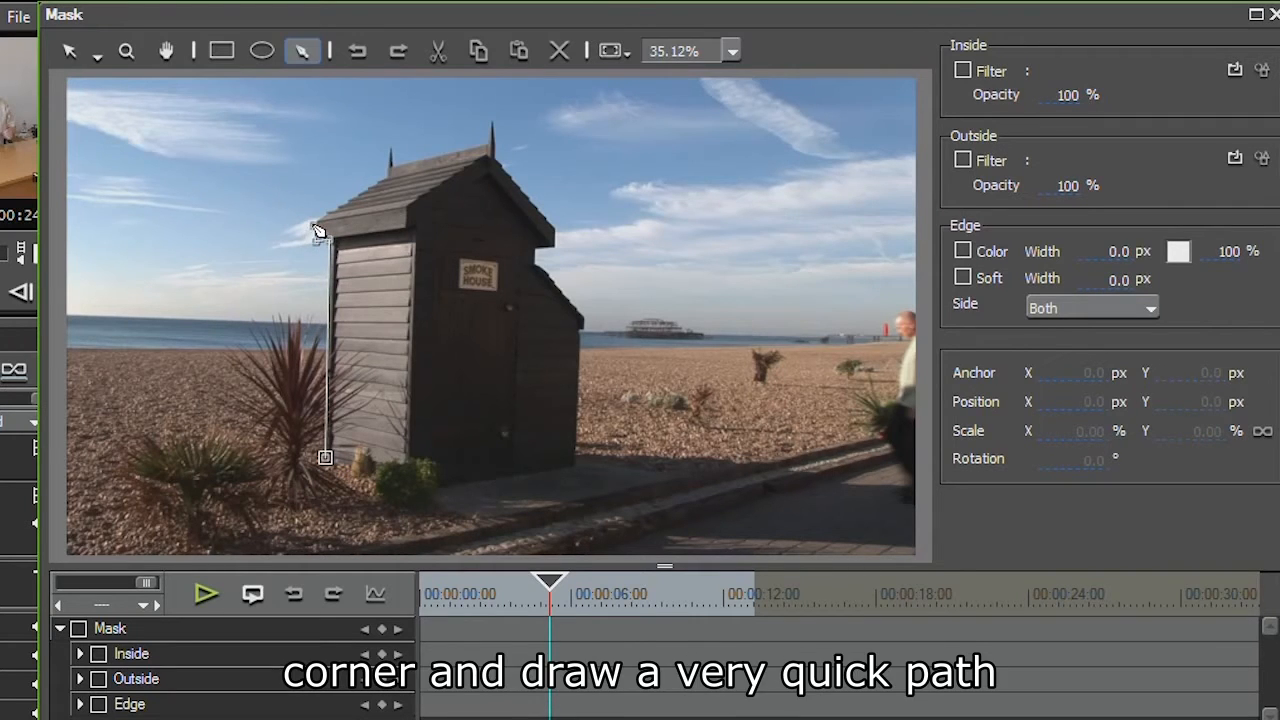
click(390, 148)
click(492, 151)
click(493, 121)
click(495, 157)
click(555, 229)
click(555, 246)
click(535, 252)
click(580, 318)
click(577, 328)
click(572, 463)
click(554, 463)
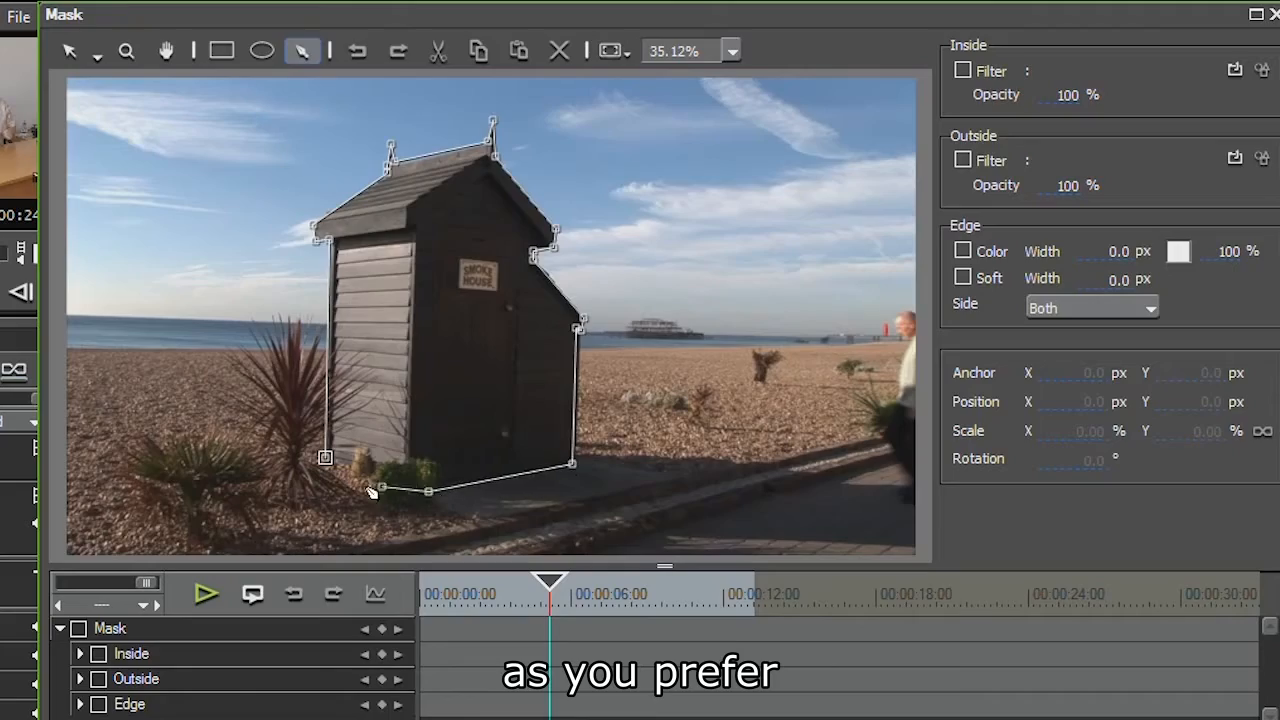
click(325, 457)
Set the mask's outside opacity to 0%
drag(42, 160, 287, 161)
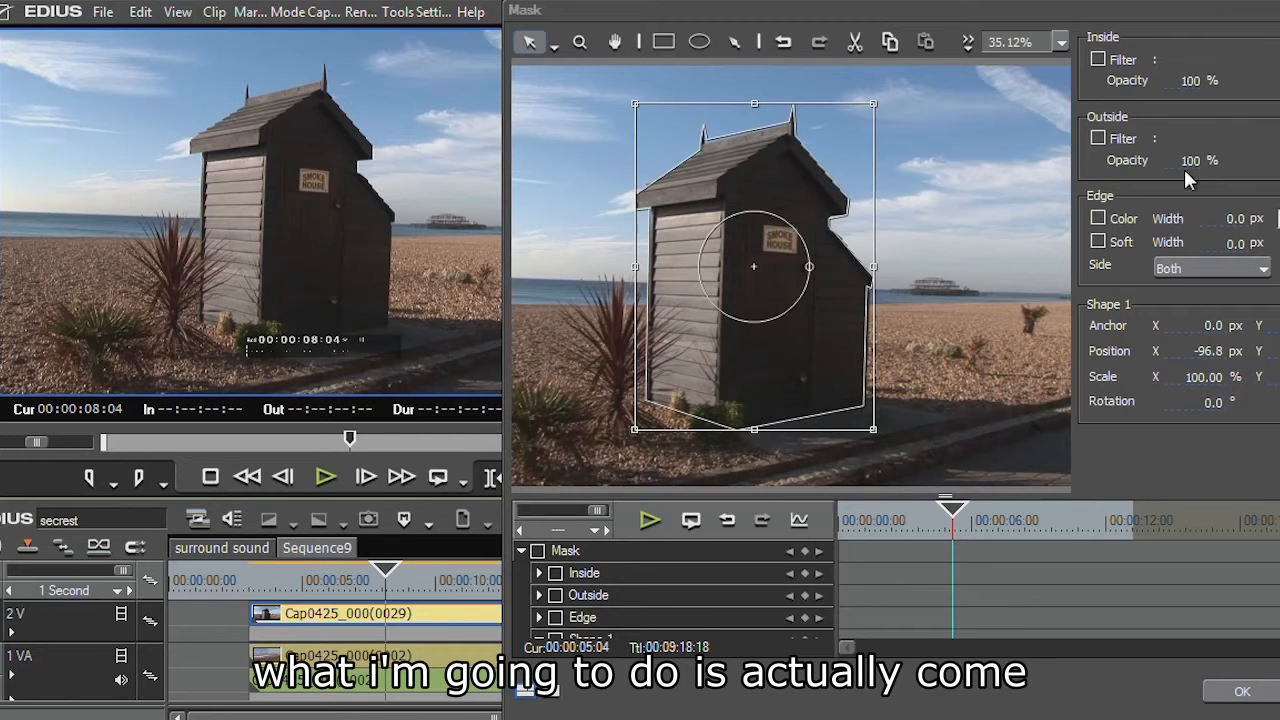
drag(1188, 163, 1163, 465)
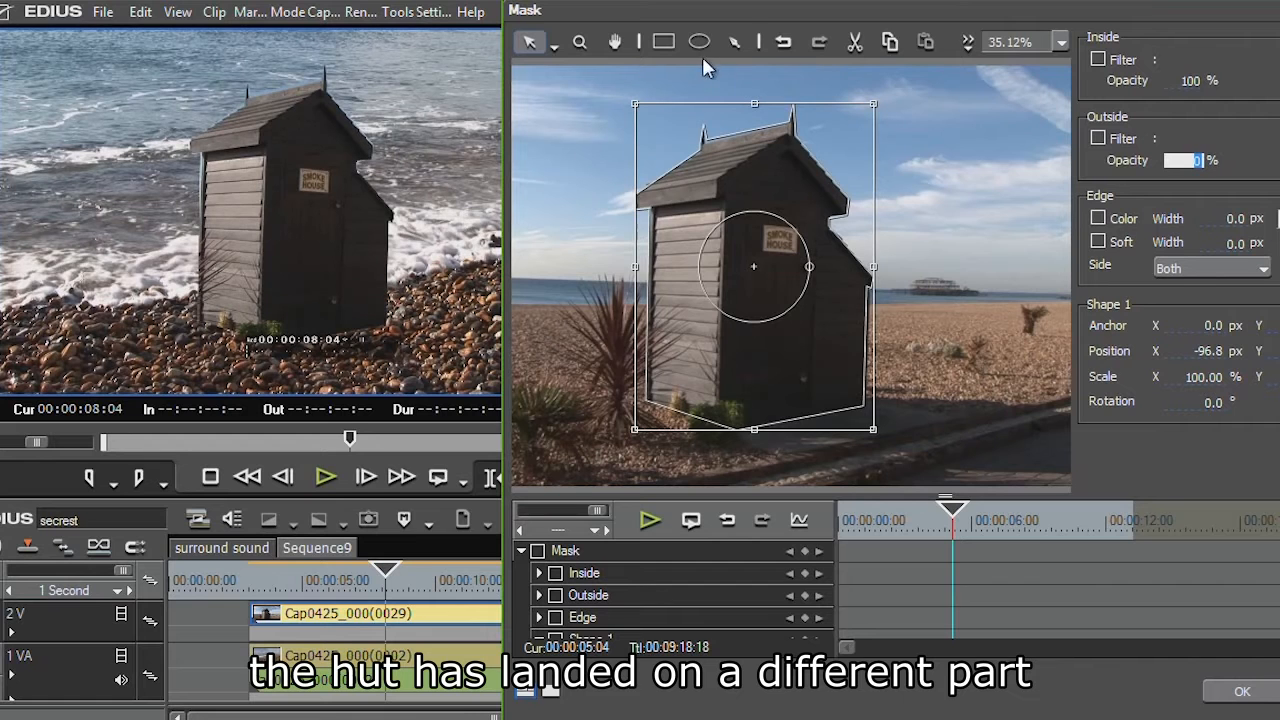
Zoom into the hut's roof corner, adjust the mask path's vertices there with Edit Shape, and confirm the Mask settings
click(585, 40)
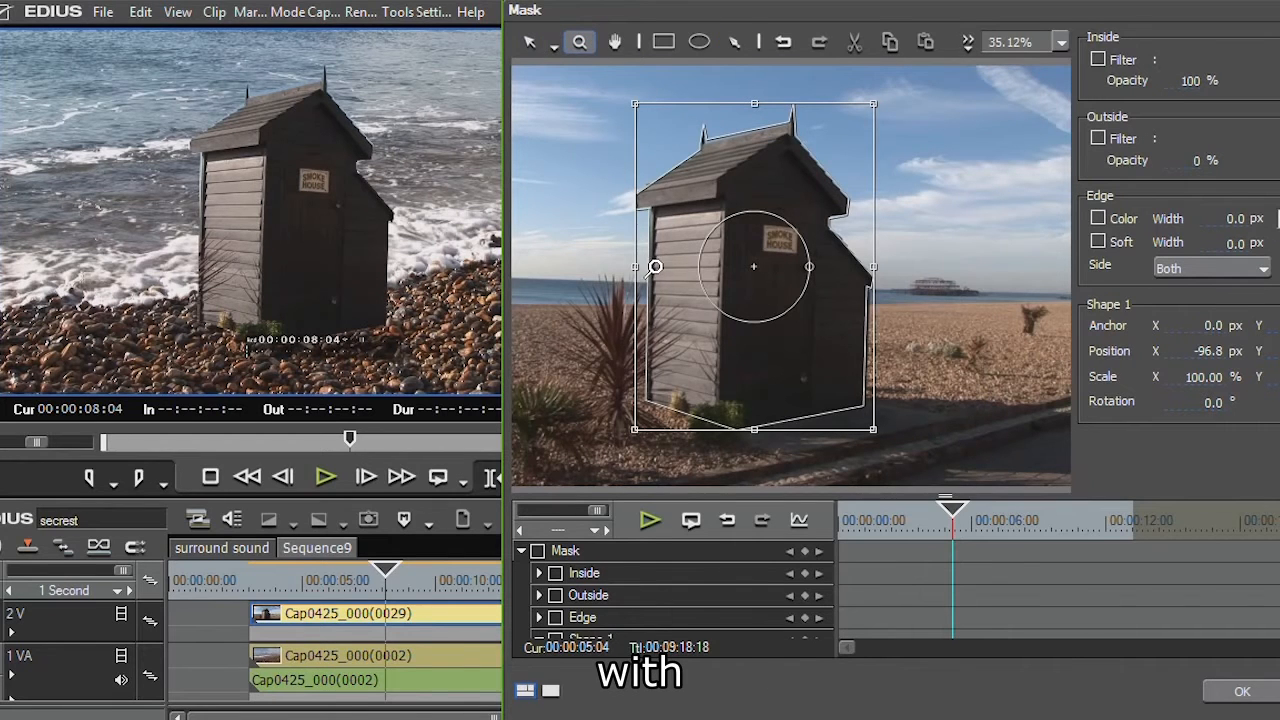
drag(637, 217, 1105, 568)
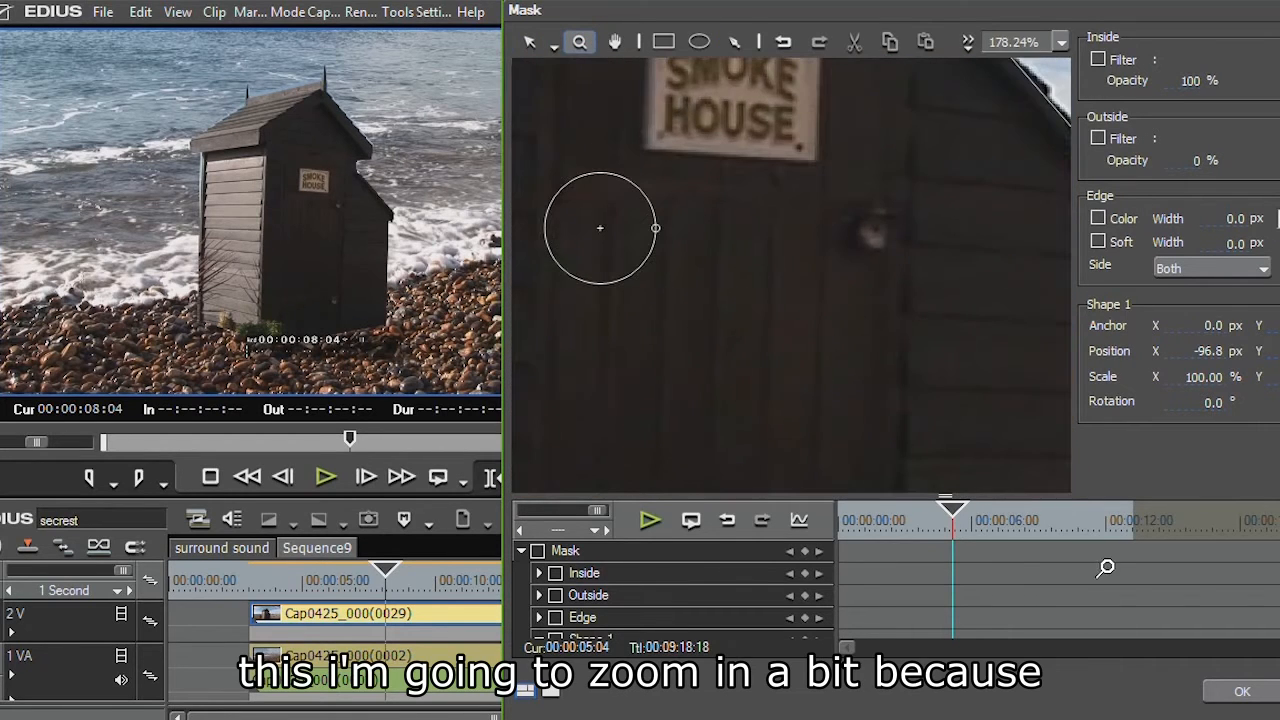
click(614, 40)
drag(660, 237, 1126, 474)
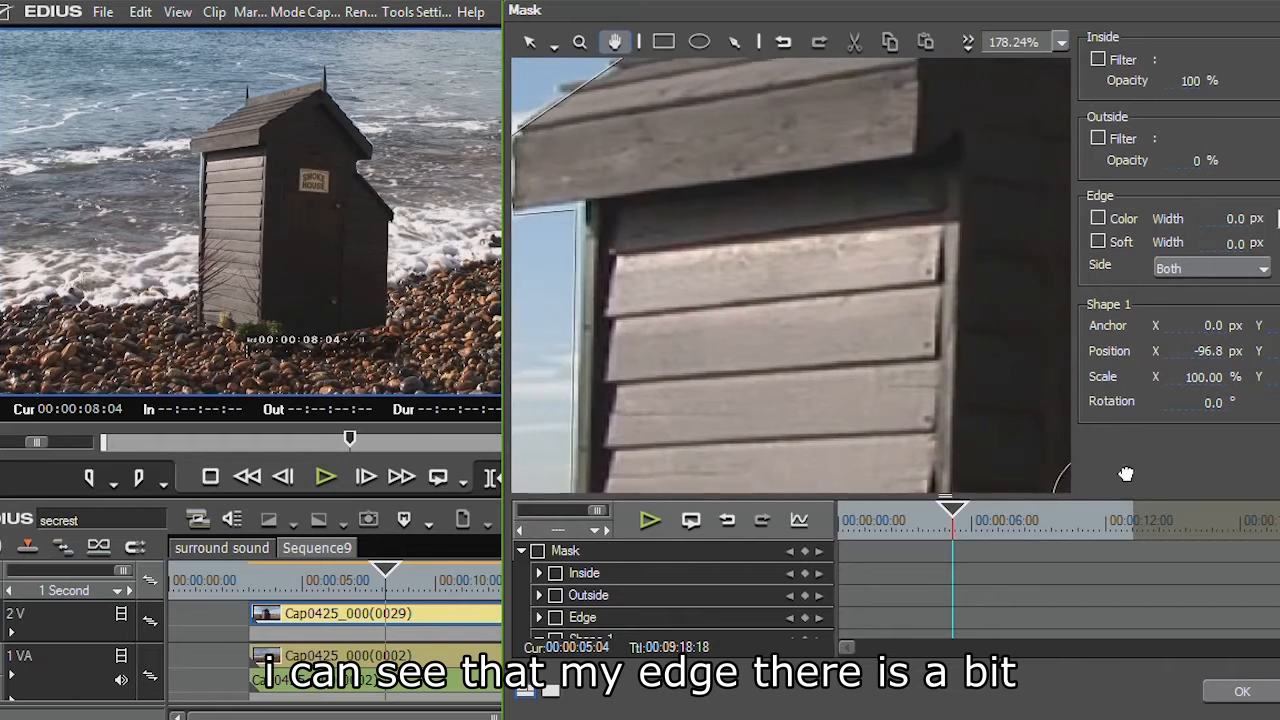
click(530, 42)
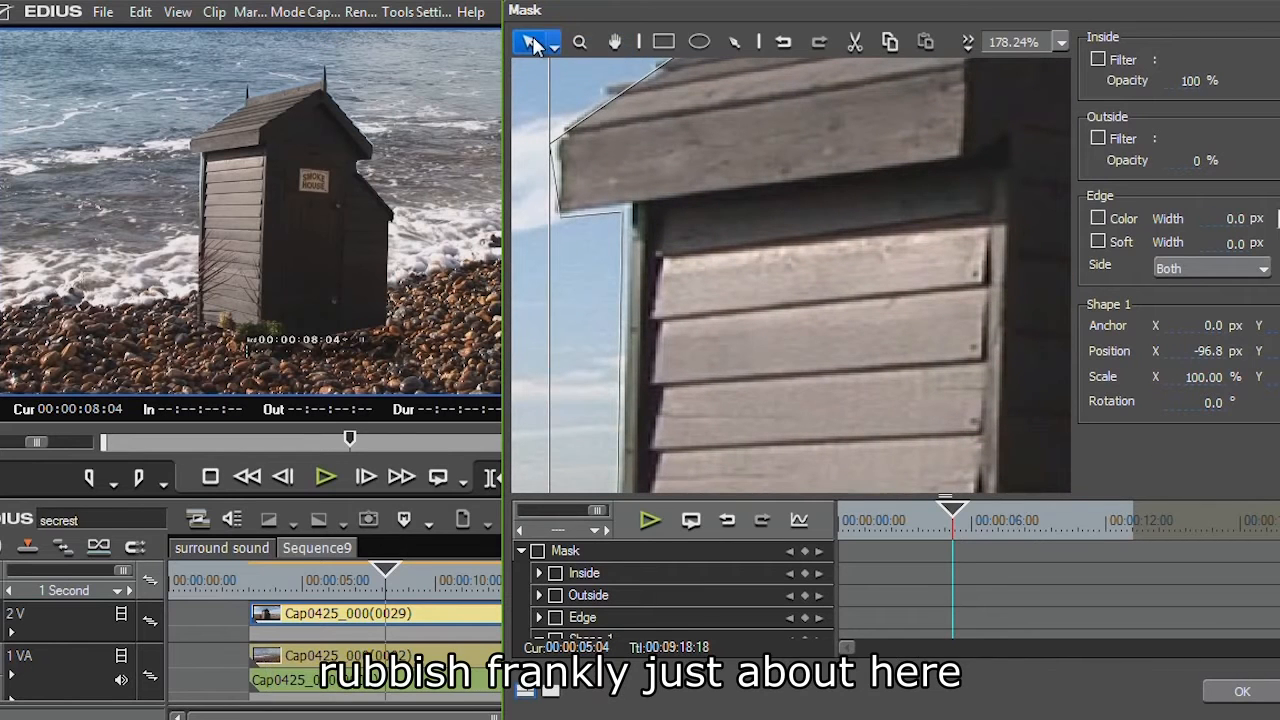
click(553, 48)
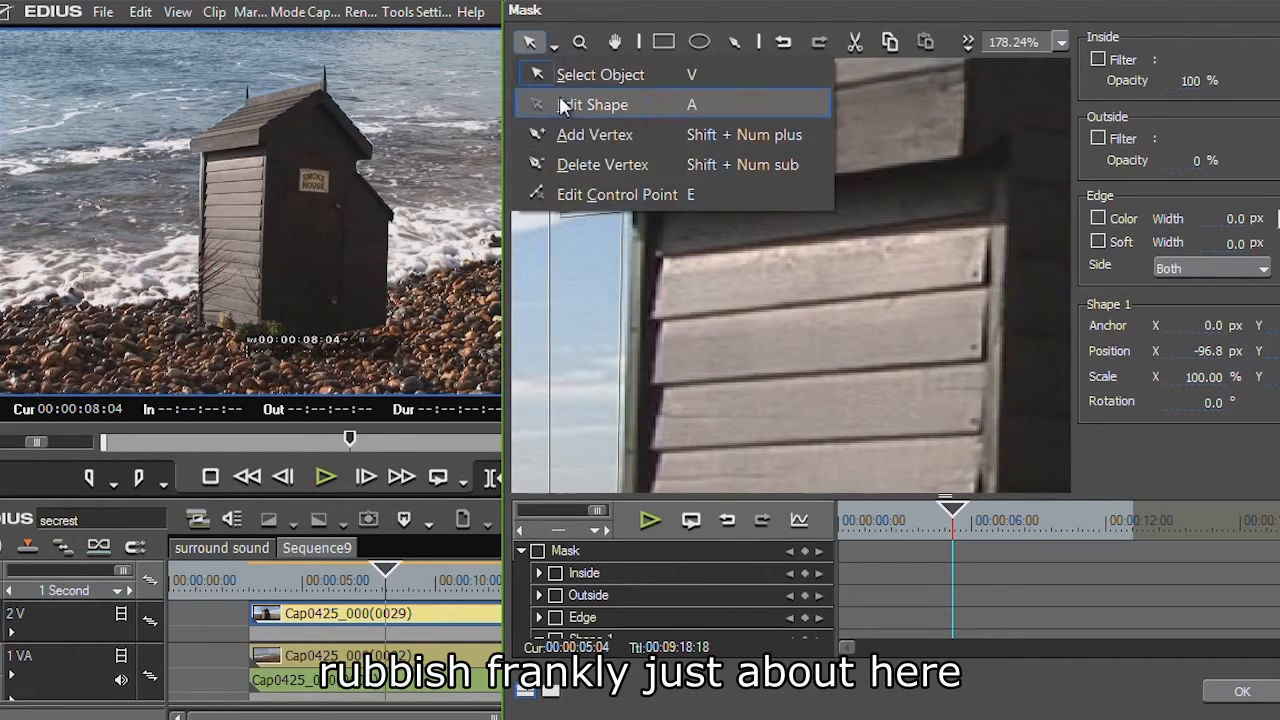
click(560, 103)
drag(621, 211, 628, 203)
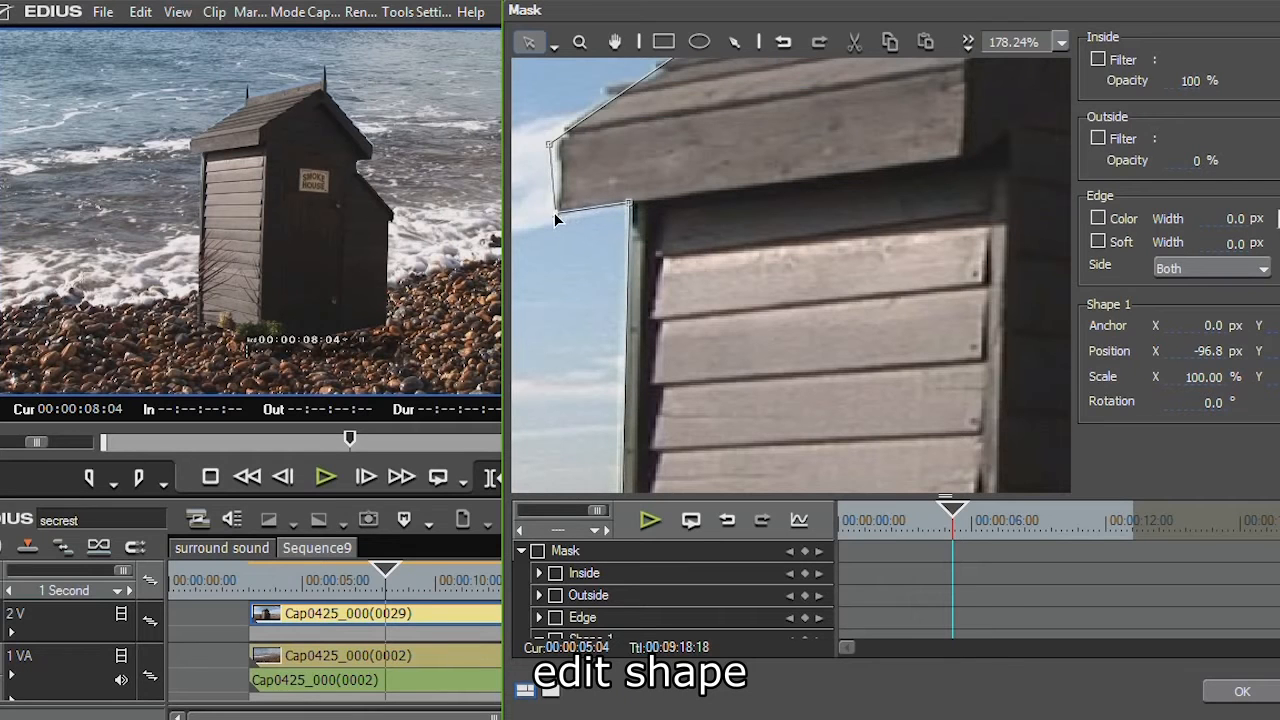
drag(550, 143, 565, 133)
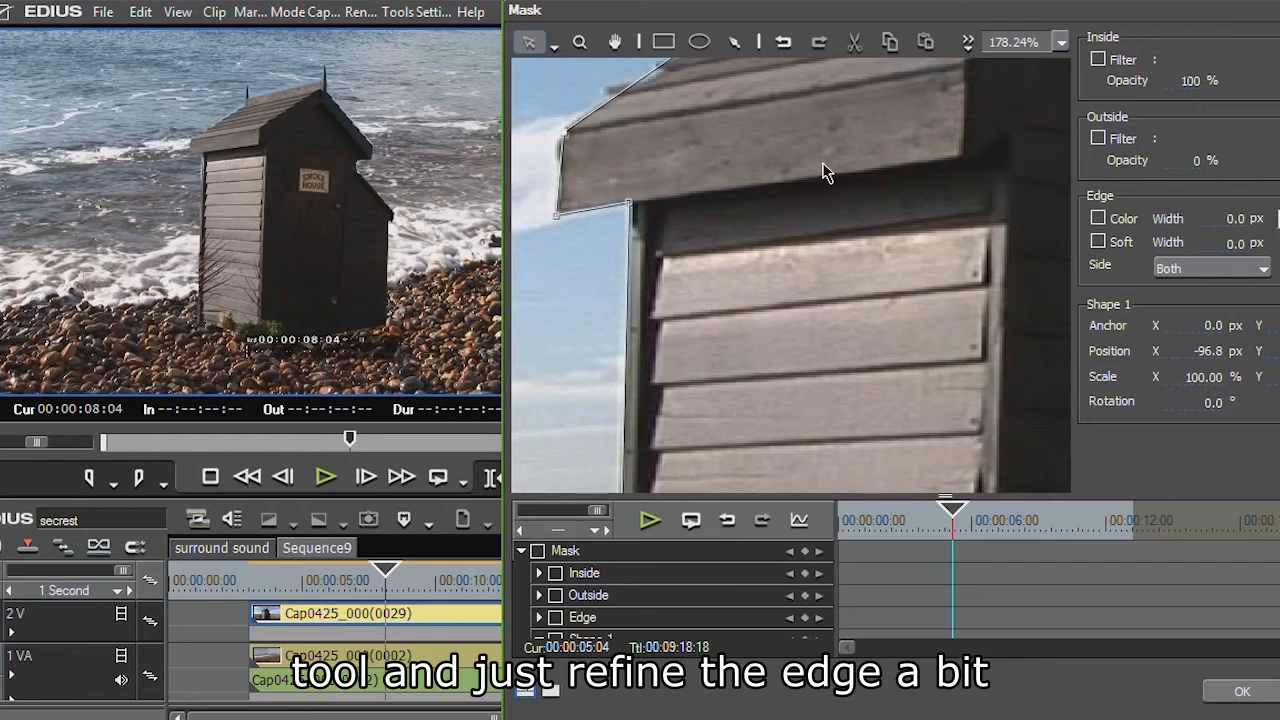
click(617, 43)
drag(796, 155, 691, 514)
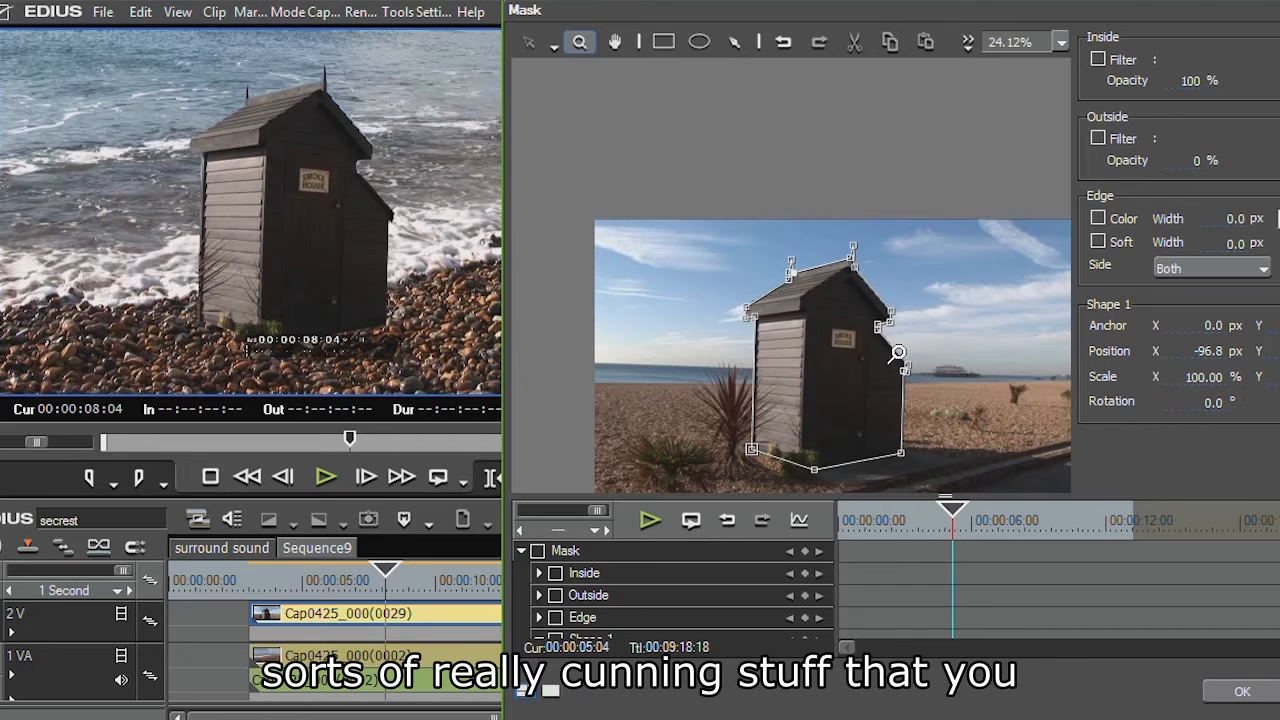
click(1241, 694)
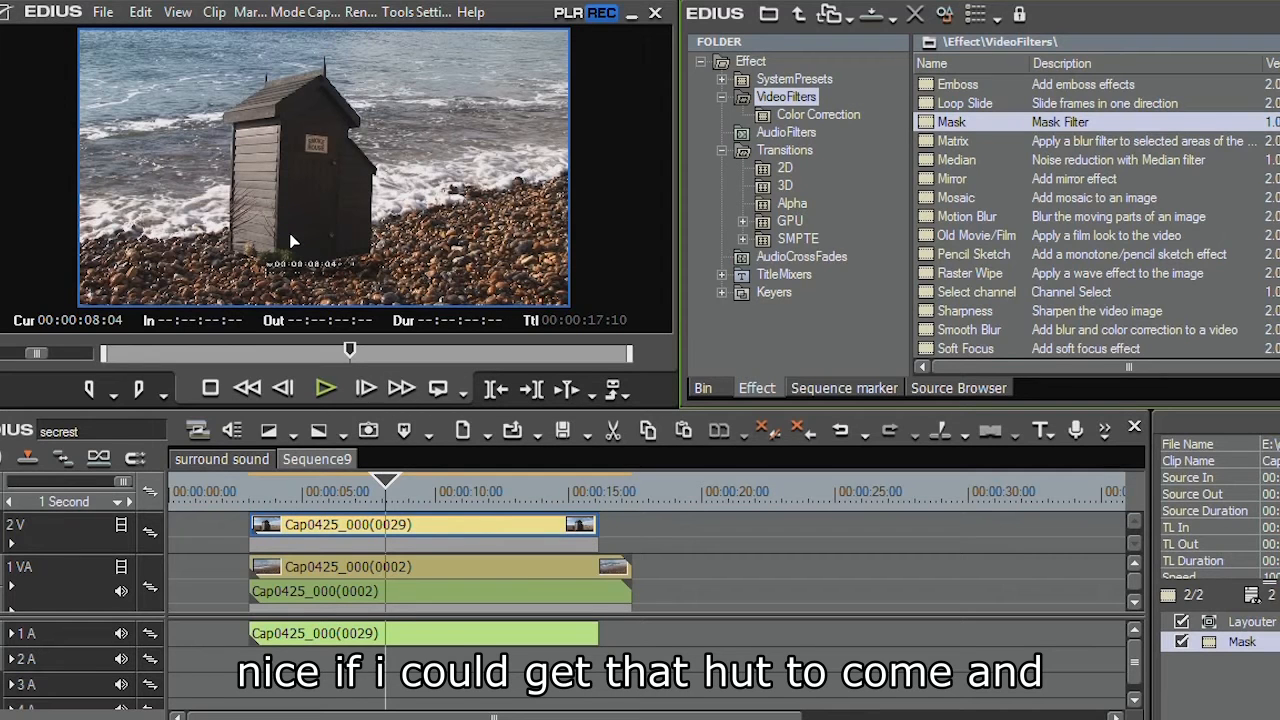
Open the clip's Layouter, move the hut clip off-screen to the upper left, and set keyframes at the clip's start
click(1250, 622)
double_click(1262, 623)
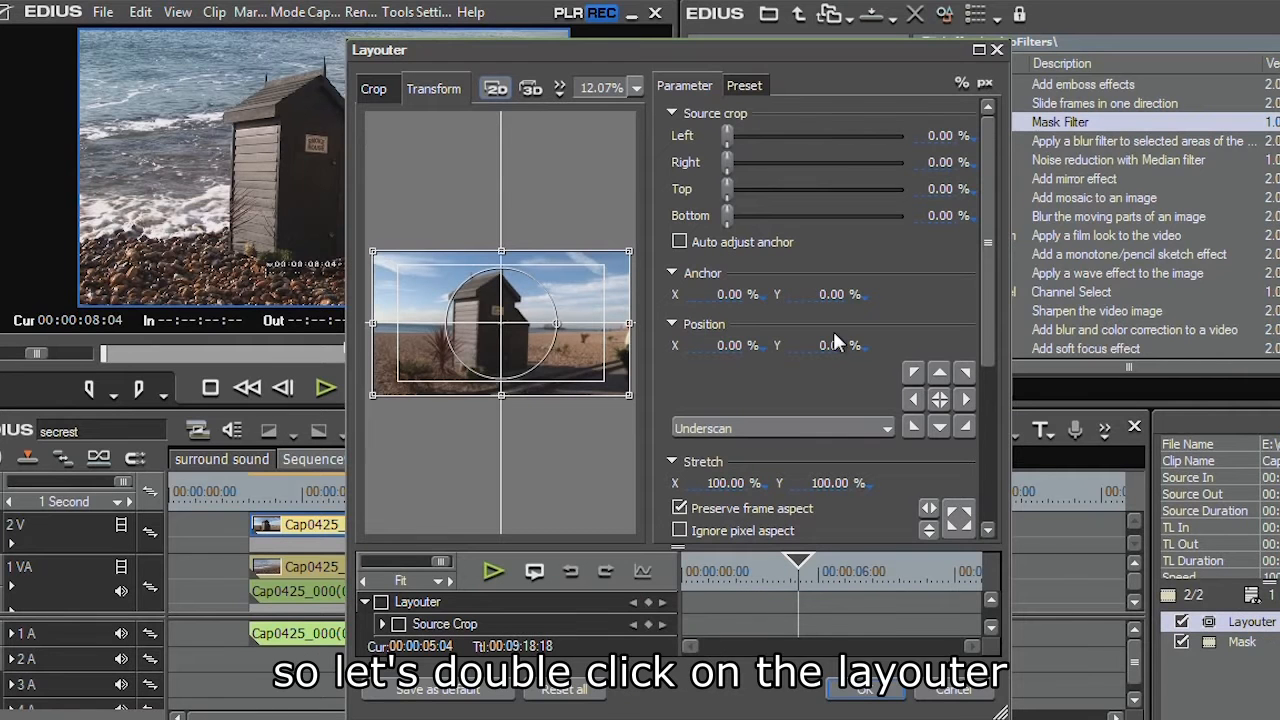
drag(1010, 433, 1279, 433)
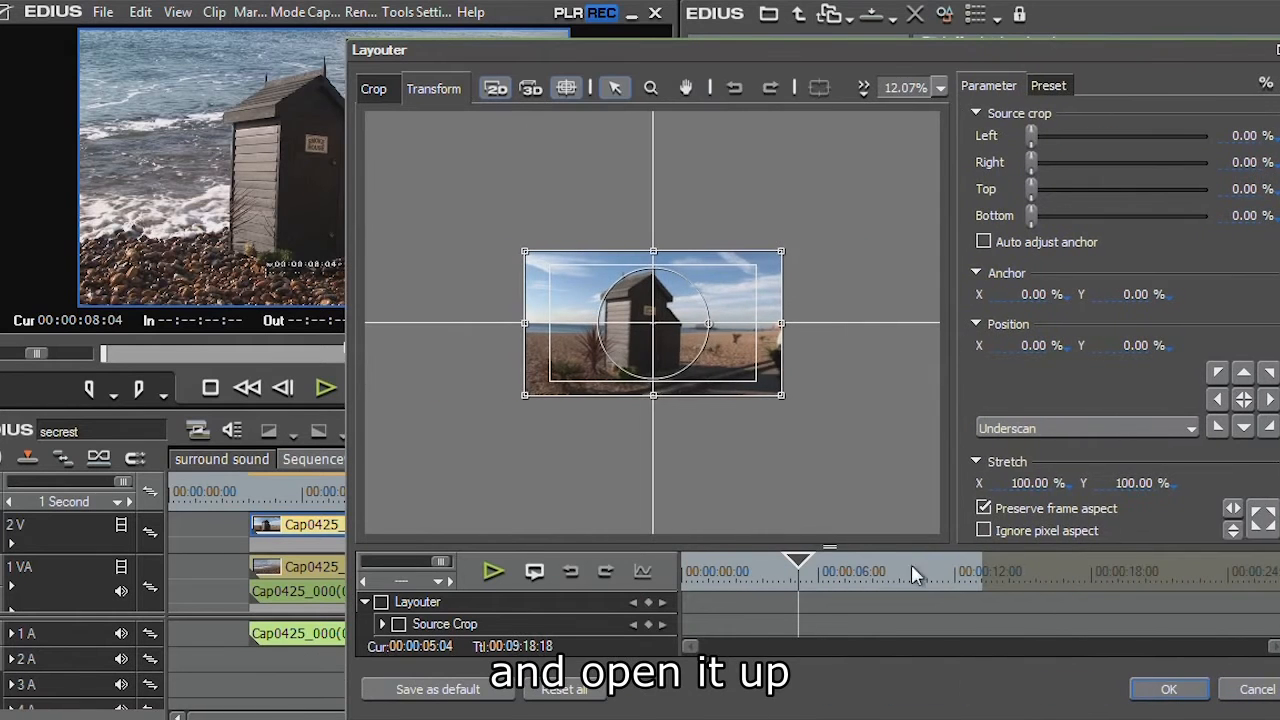
drag(829, 547, 829, 456)
drag(657, 289, 451, 140)
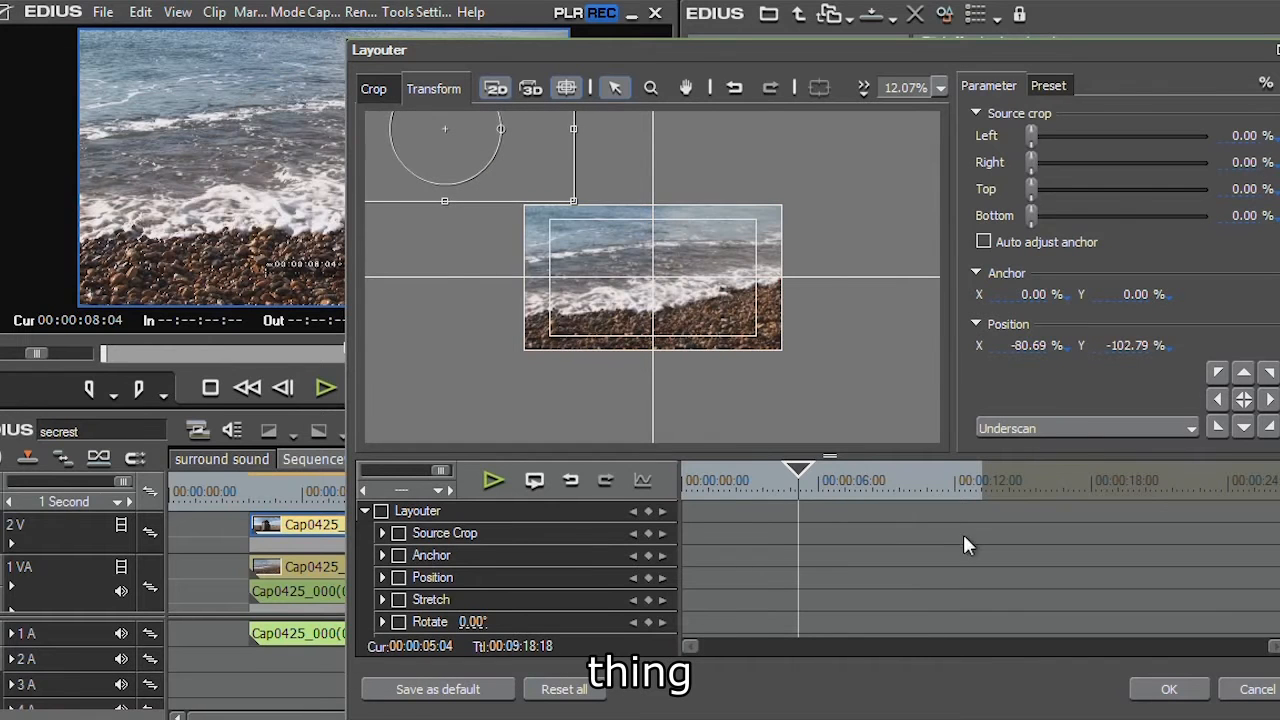
drag(810, 482, 658, 472)
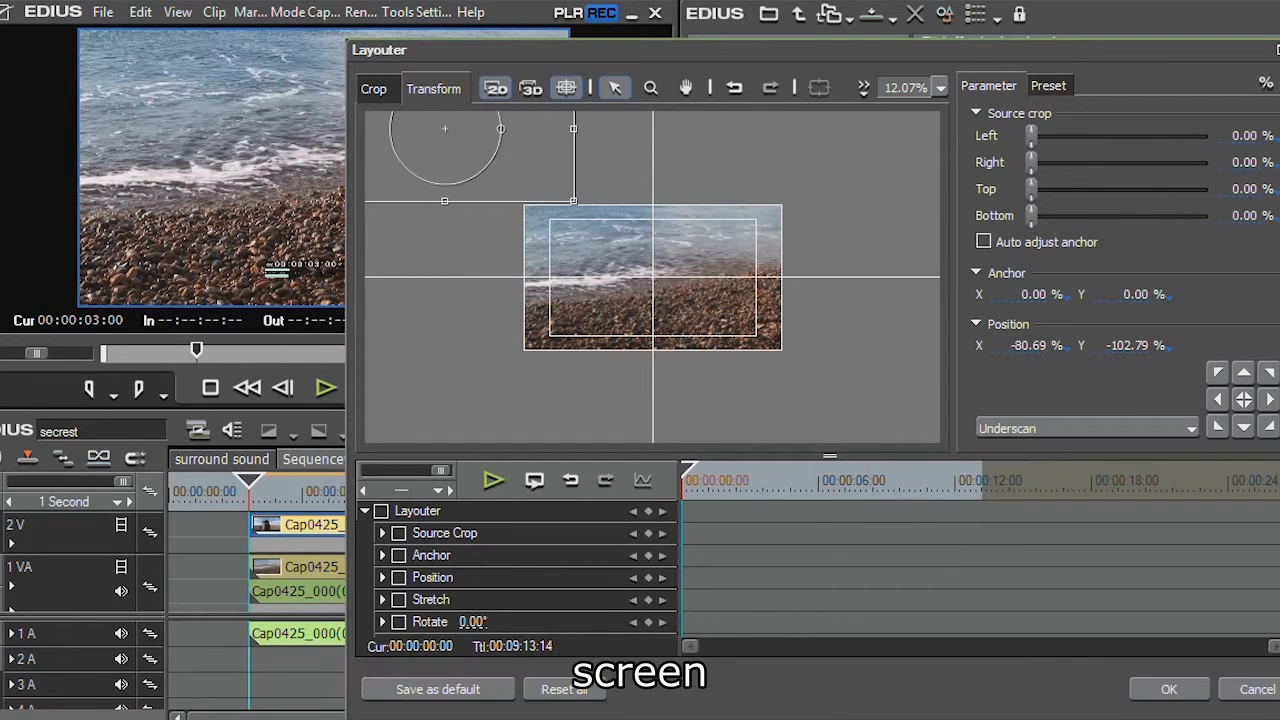
click(381, 511)
click(648, 511)
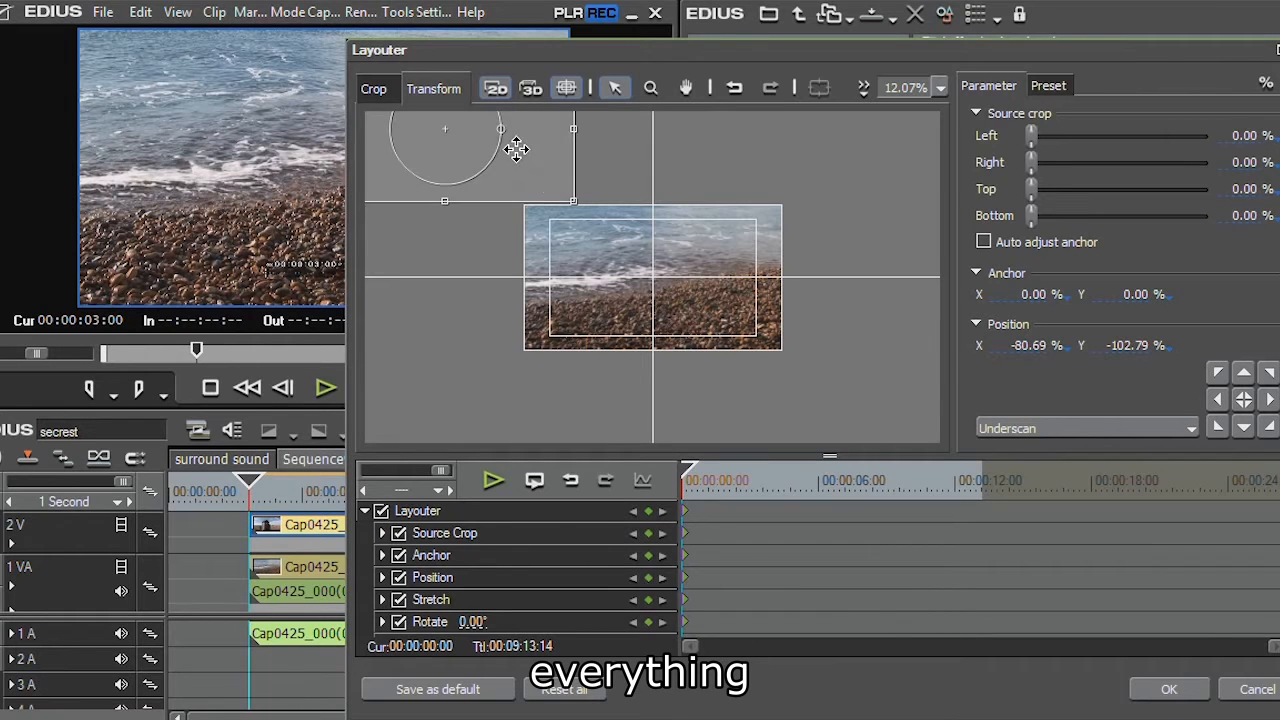
Add further position and stretch keyframes so the hut flies in and lands on the beach
drag(574, 203, 540, 175)
drag(452, 141, 510, 171)
drag(688, 472, 763, 472)
drag(471, 157, 561, 232)
drag(677, 291, 716, 313)
drag(763, 475, 880, 504)
drag(581, 264, 646, 302)
drag(768, 335, 778, 341)
drag(675, 299, 672, 293)
drag(885, 480, 686, 480)
drag(352, 308, 524, 308)
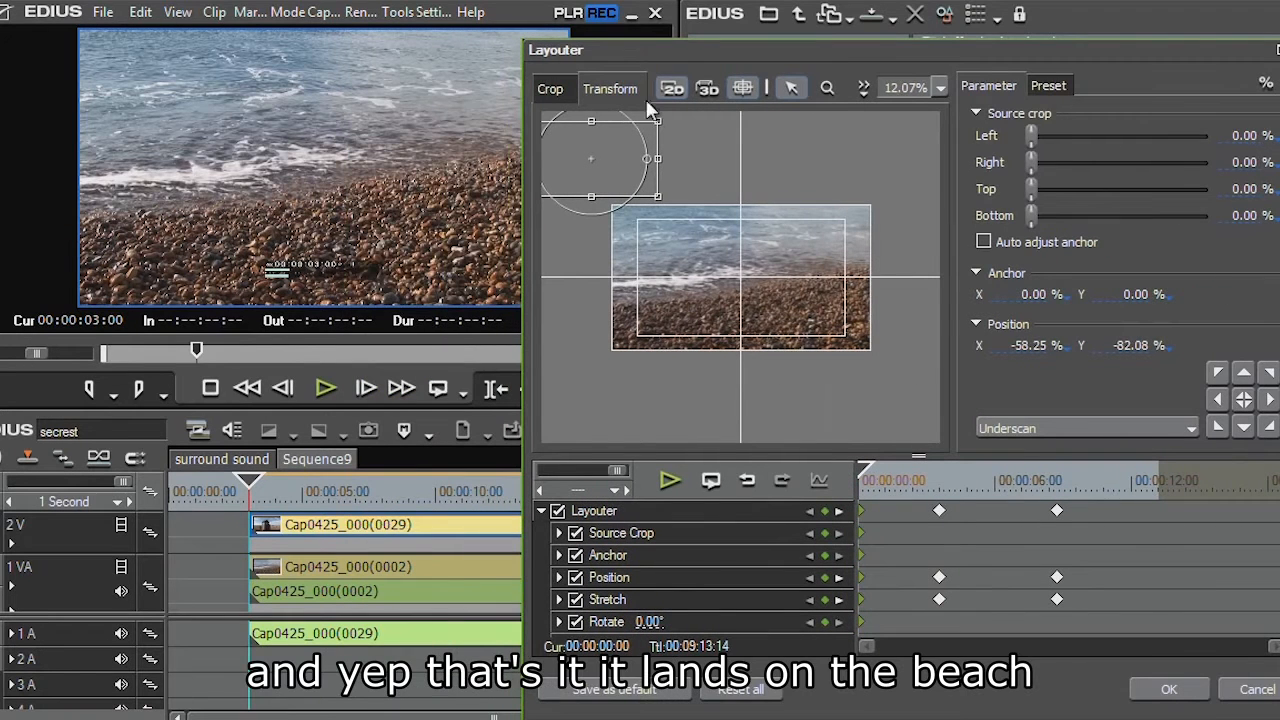
Play back the fly-in animation and close the Layouter with OK
drag(681, 36, 535, 37)
click(856, 591)
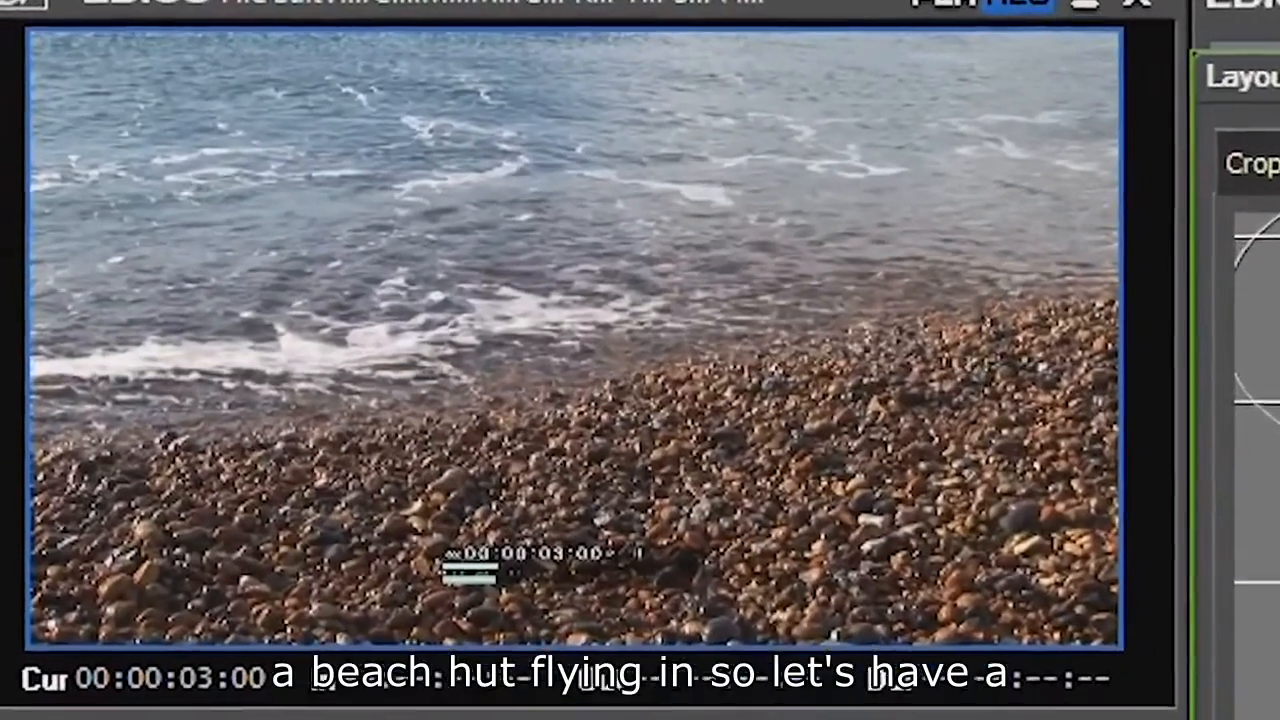
key(space)
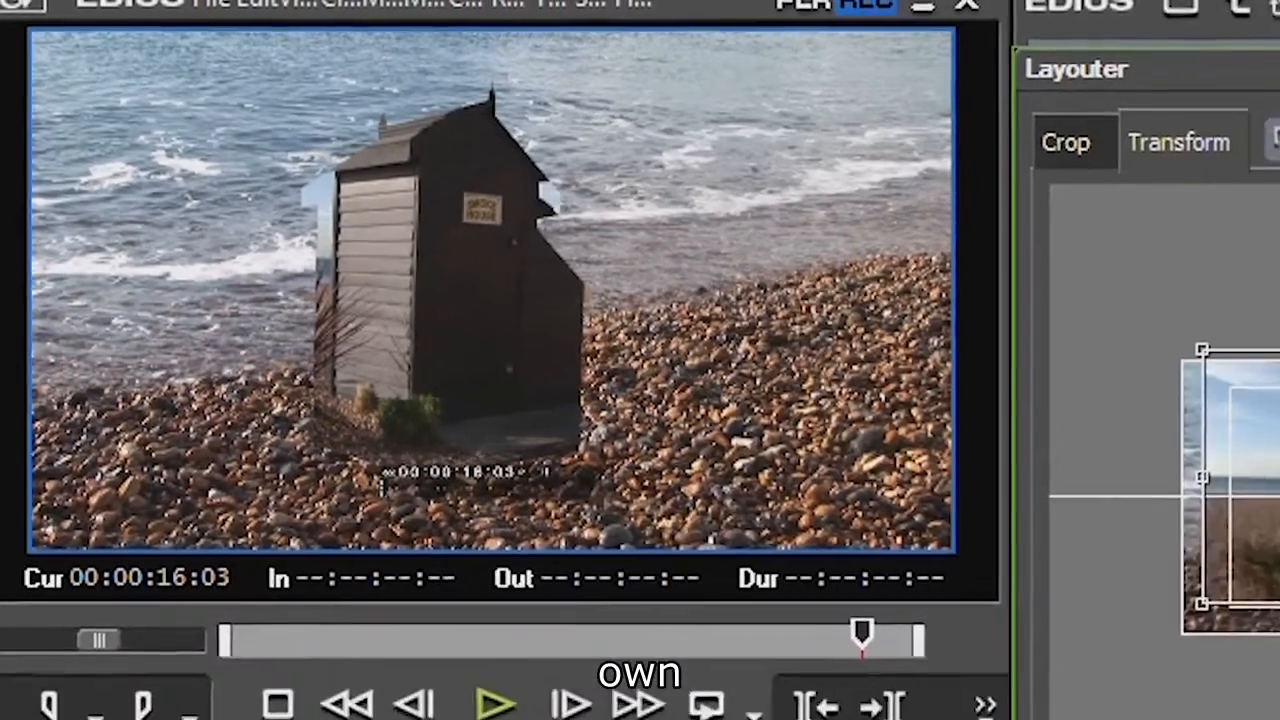
click(1100, 621)
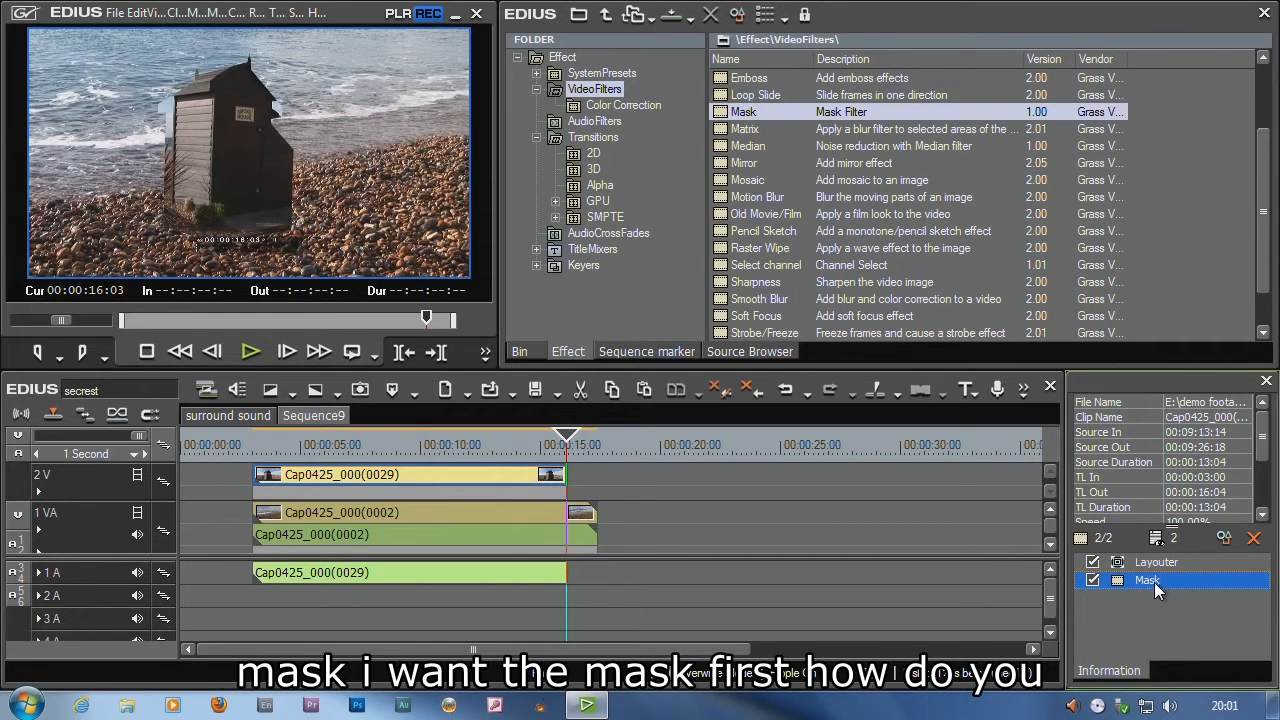
Move the Mask filter above the Layouter in the clip's filter list and play the sequence from the start
mouse_move(1154, 581)
mouse_down()
mouse_move(1192, 572)
mouse_move(1158, 565)
mouse_up()
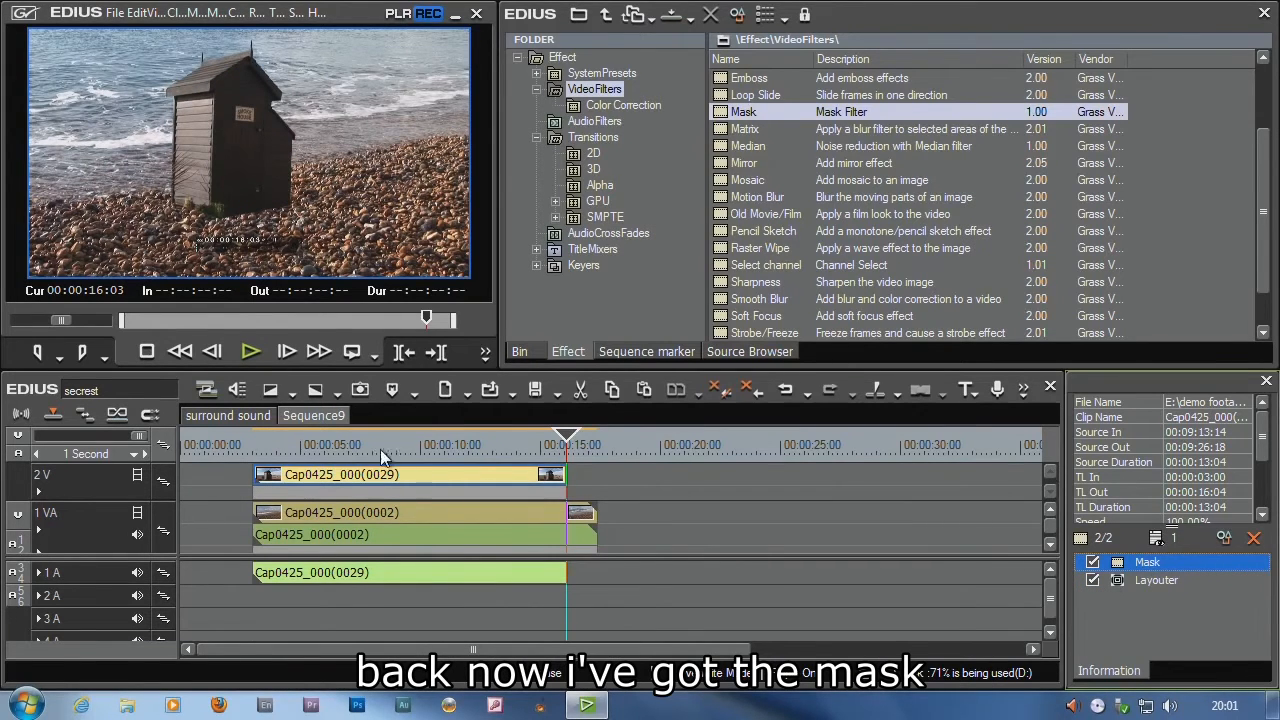
drag(380, 449, 258, 451)
key(z)
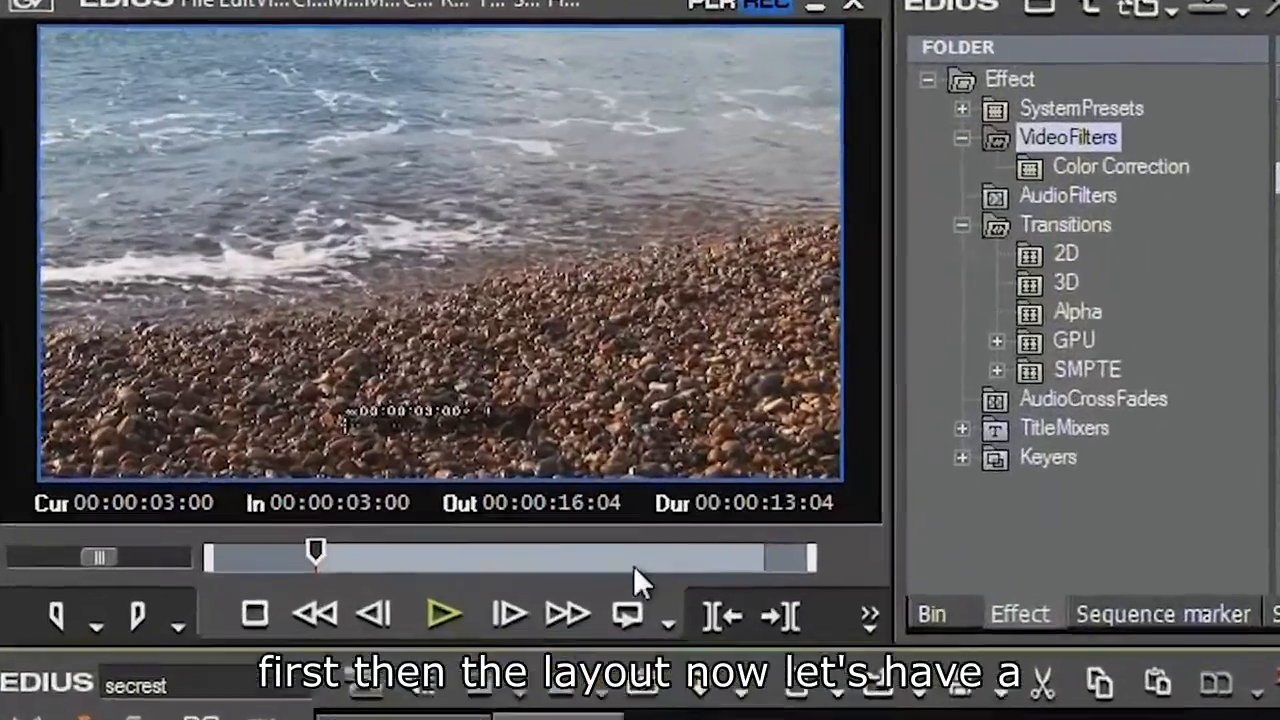
key(space)
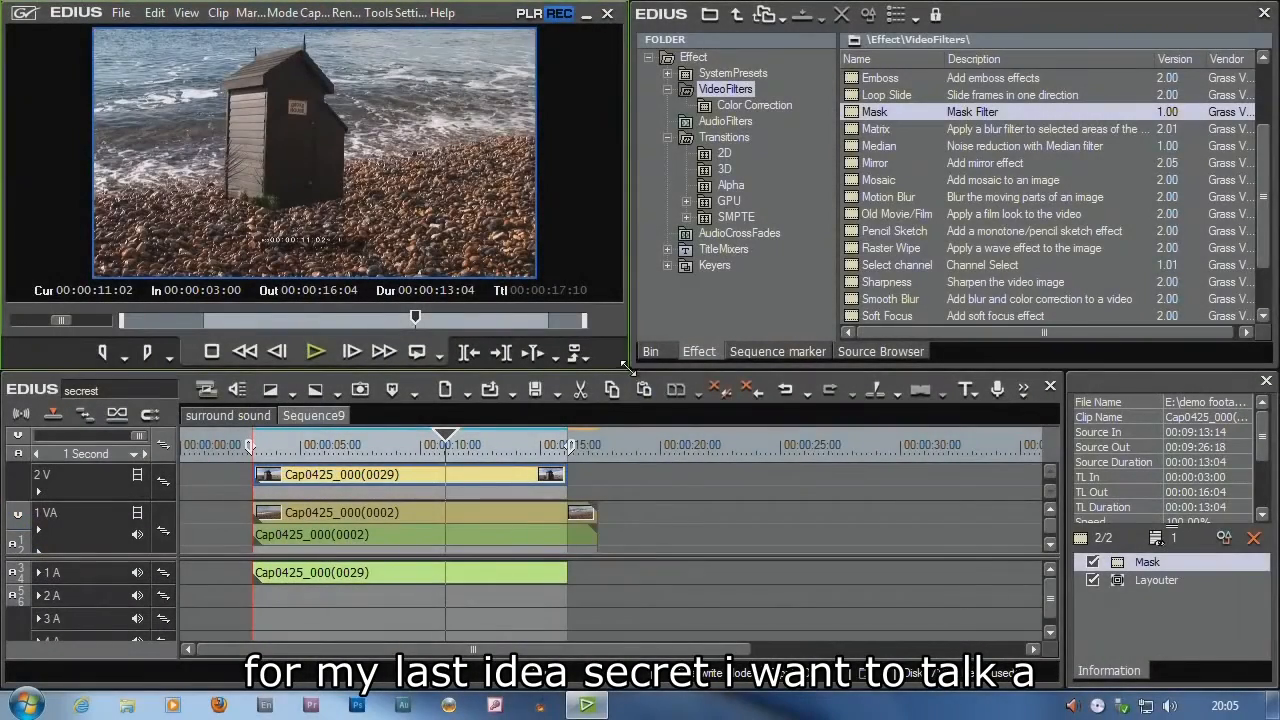
Switch the player to DV PAL capture input and accept the reel number dialog
drag(628, 368, 722, 452)
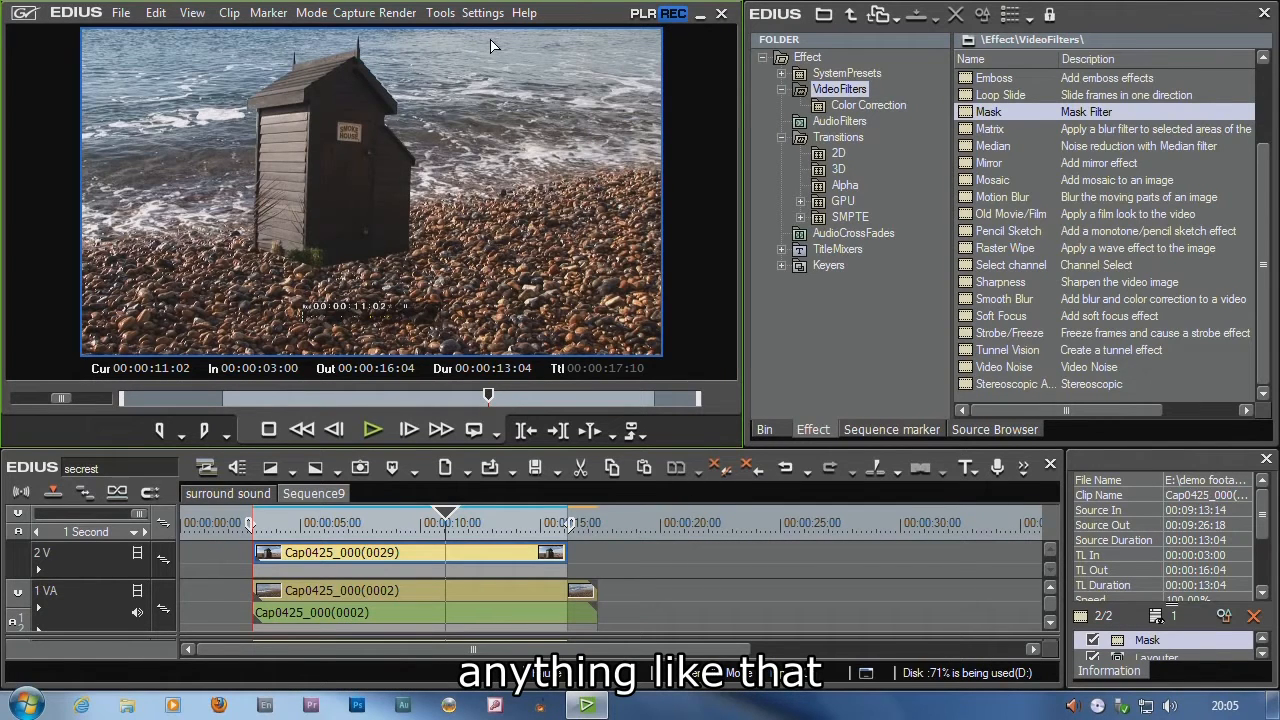
click(354, 12)
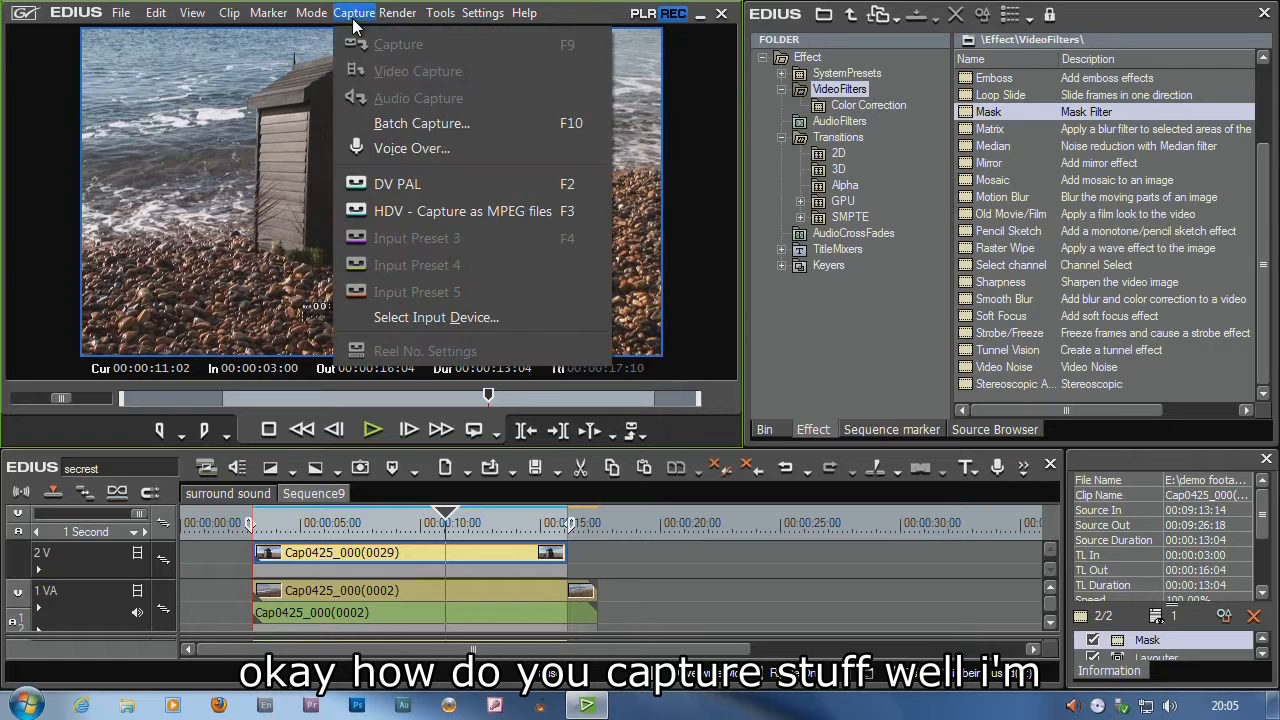
click(362, 183)
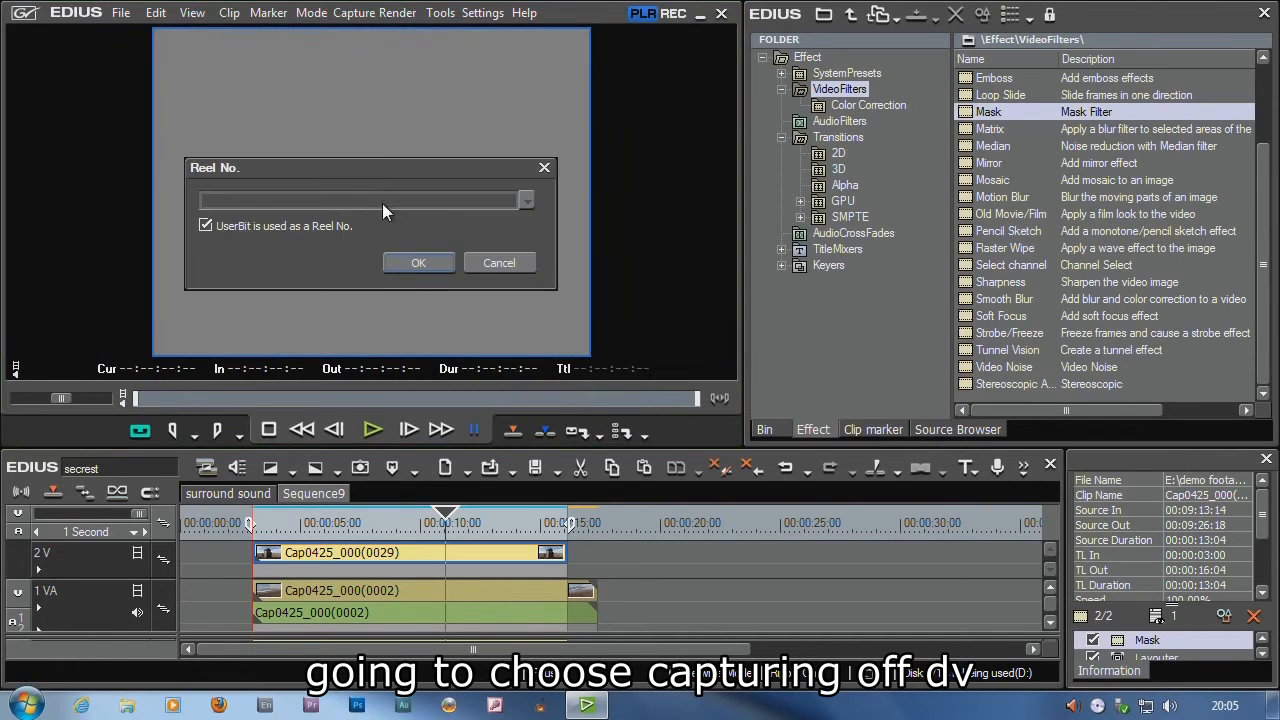
click(405, 263)
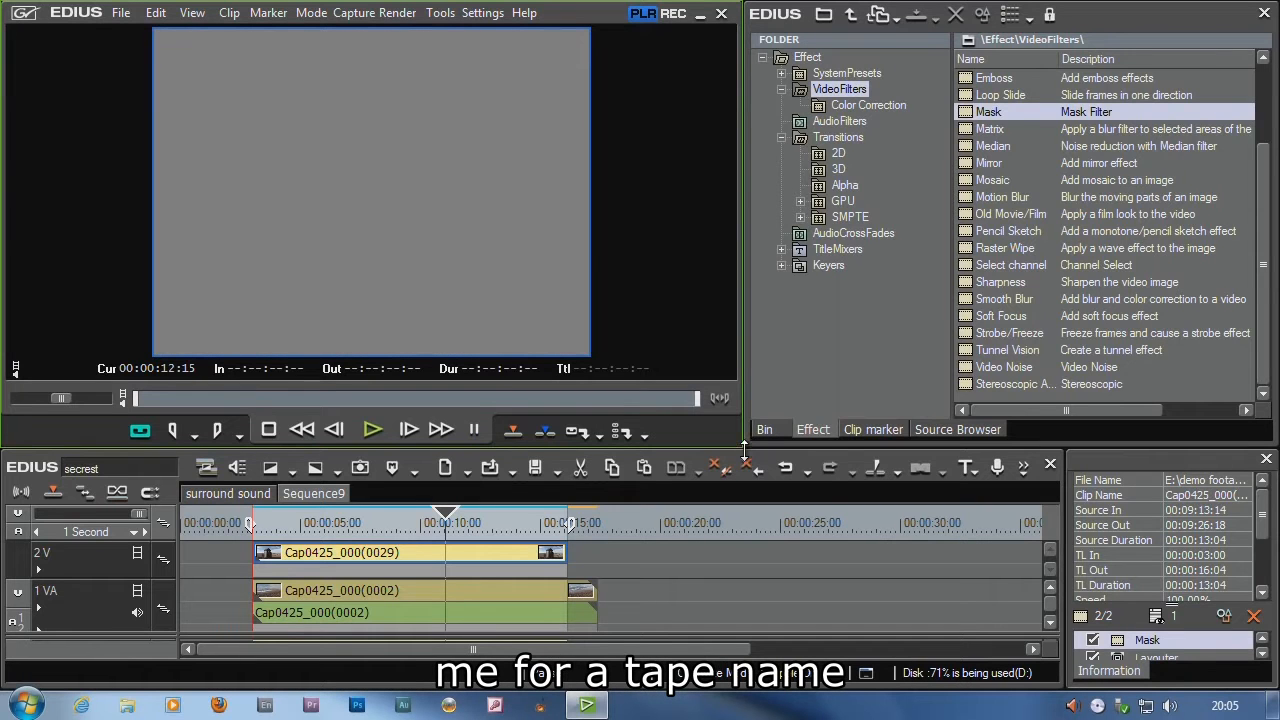
drag(745, 445, 681, 366)
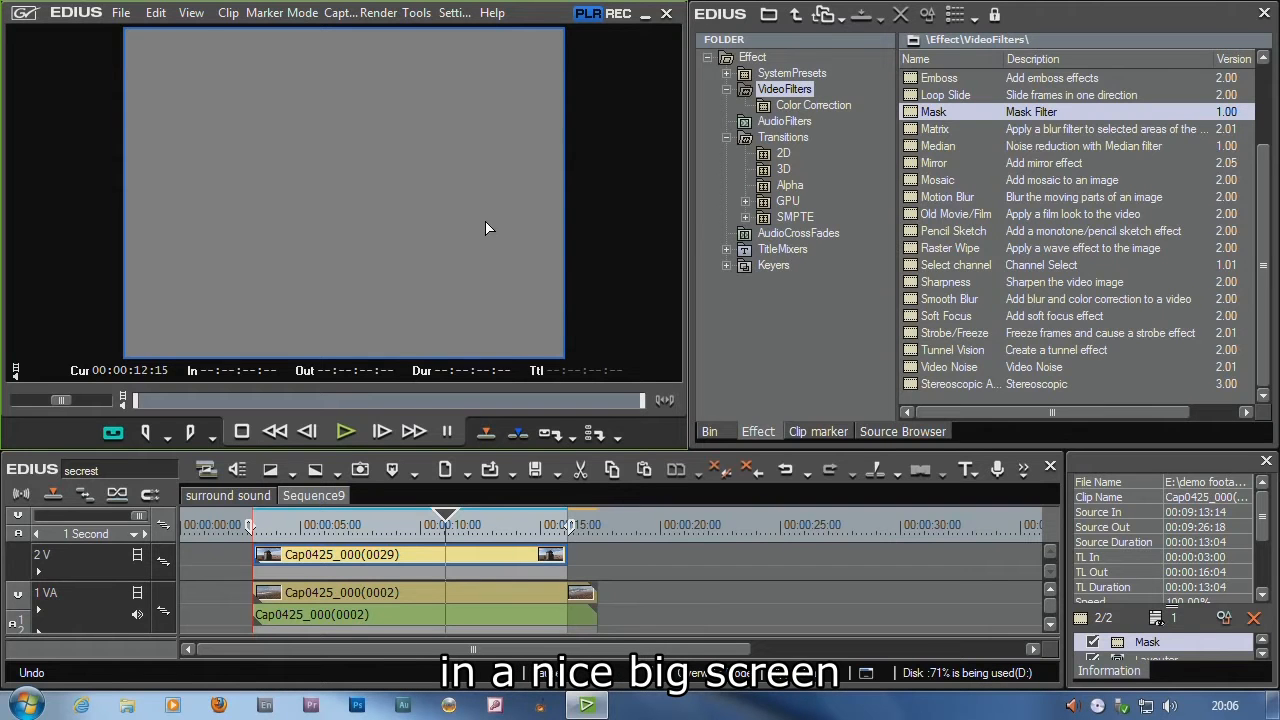
Return to the sequence recorder and toggle its full-screen preview on and off
click(403, 526)
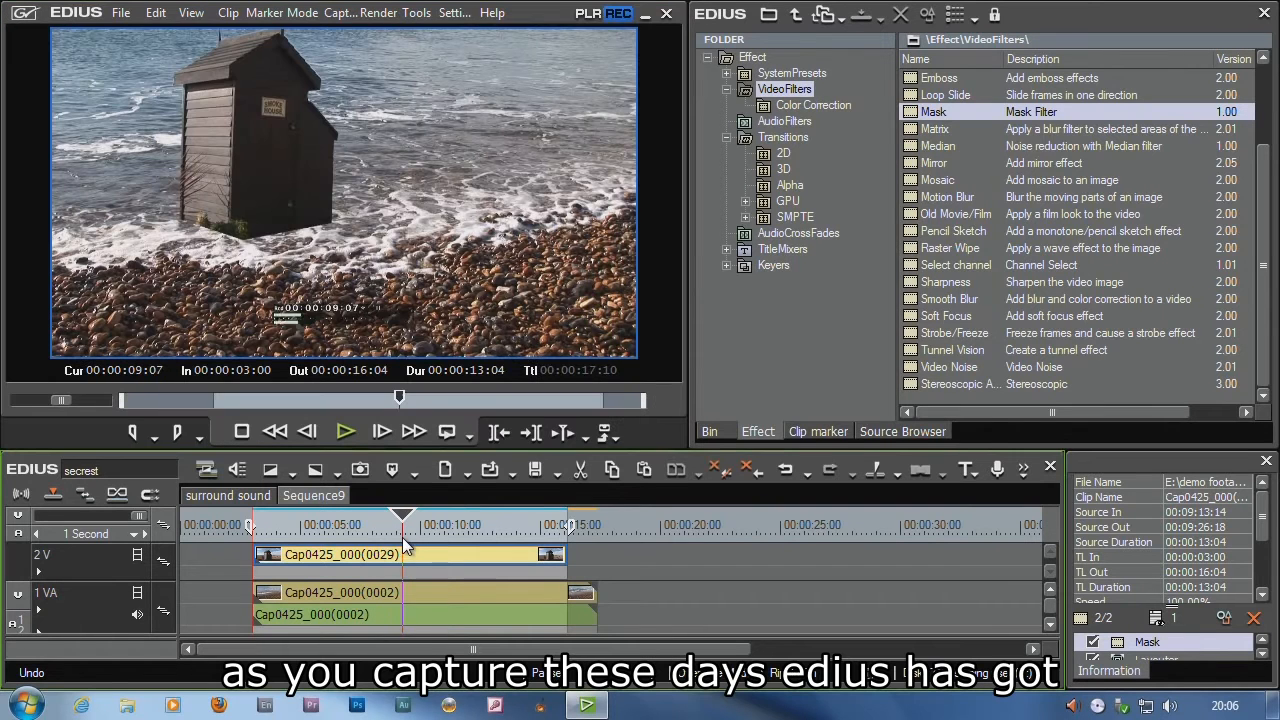
double_click(387, 138)
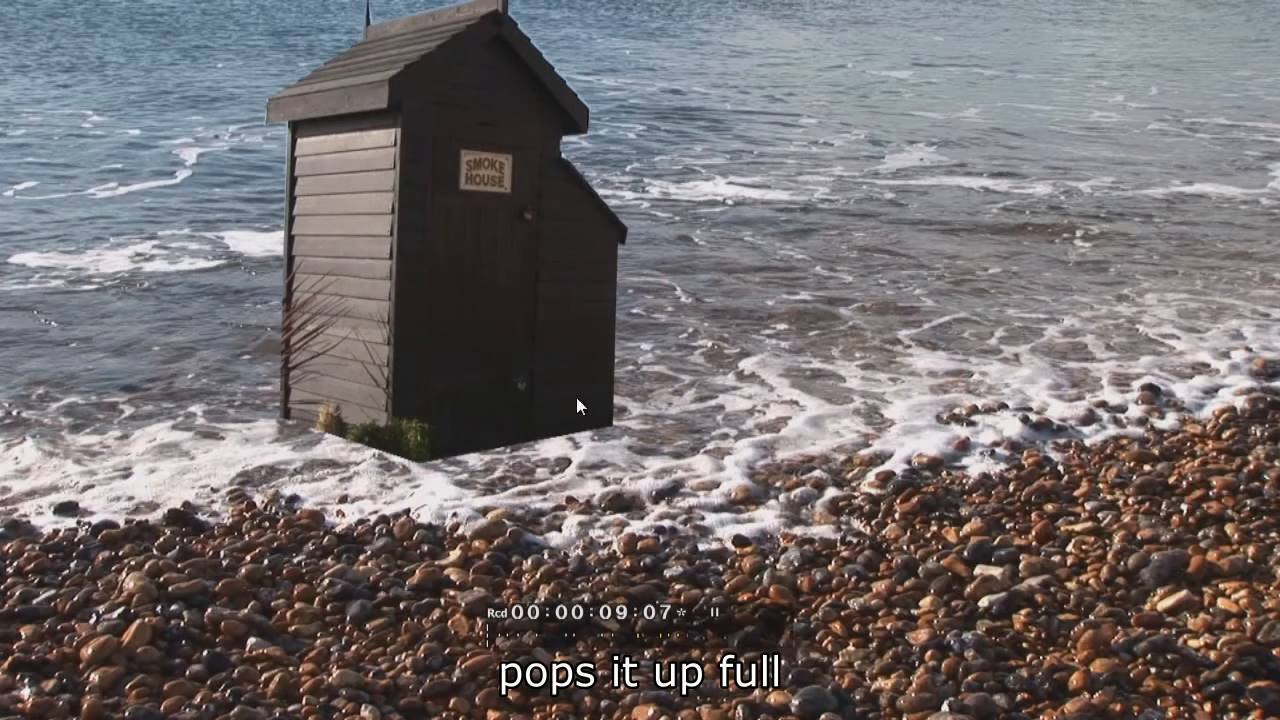
double_click(507, 228)
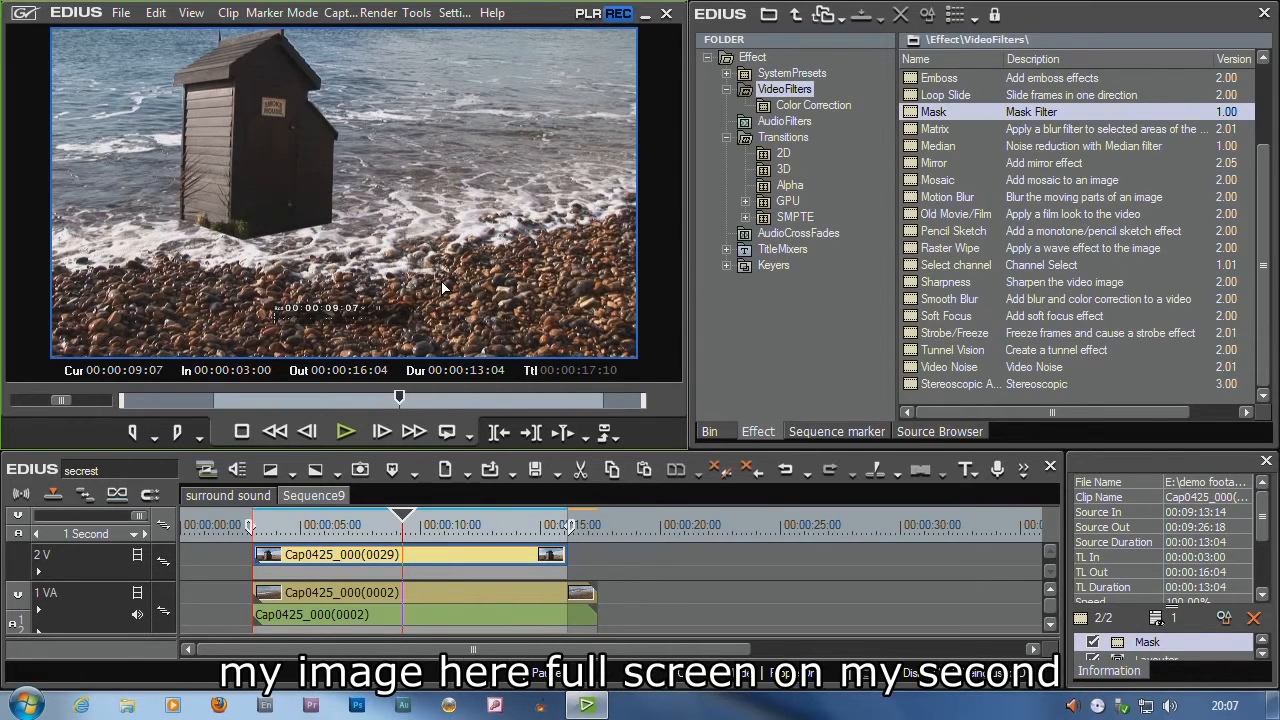
Switch back to DV PAL input and toggle the player's full-screen view on and off
click(340, 12)
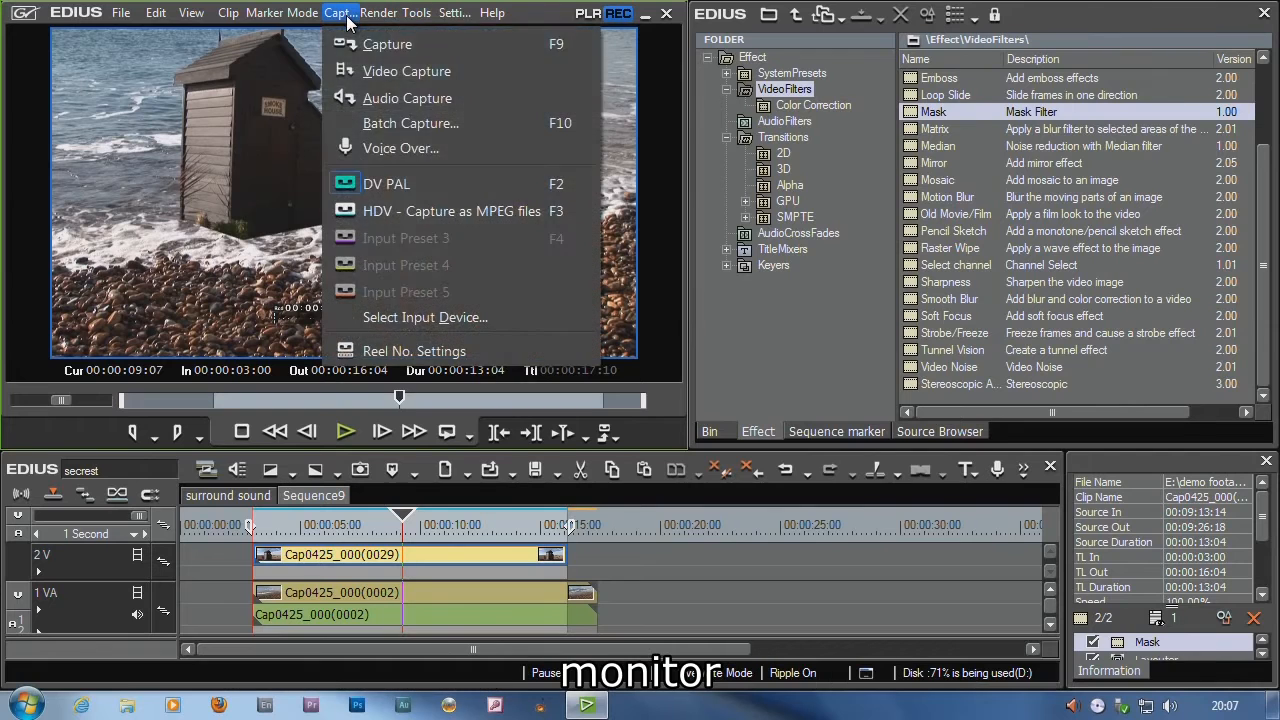
click(376, 184)
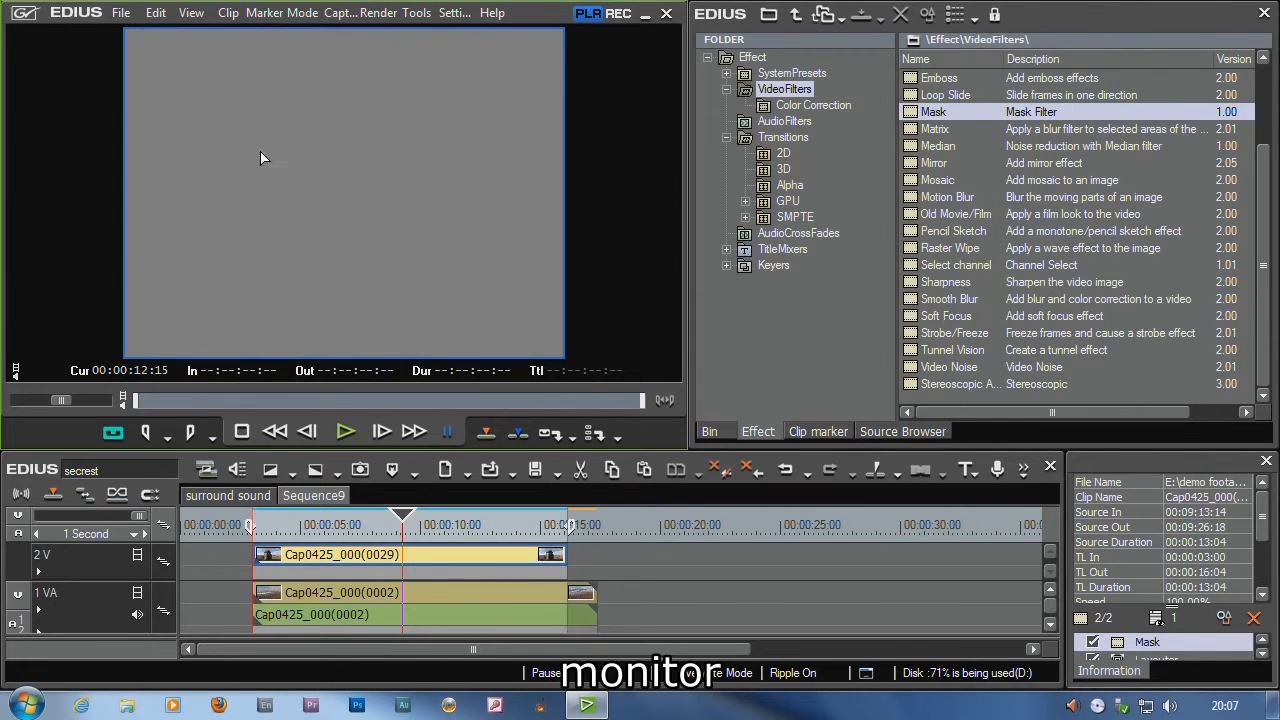
click(244, 431)
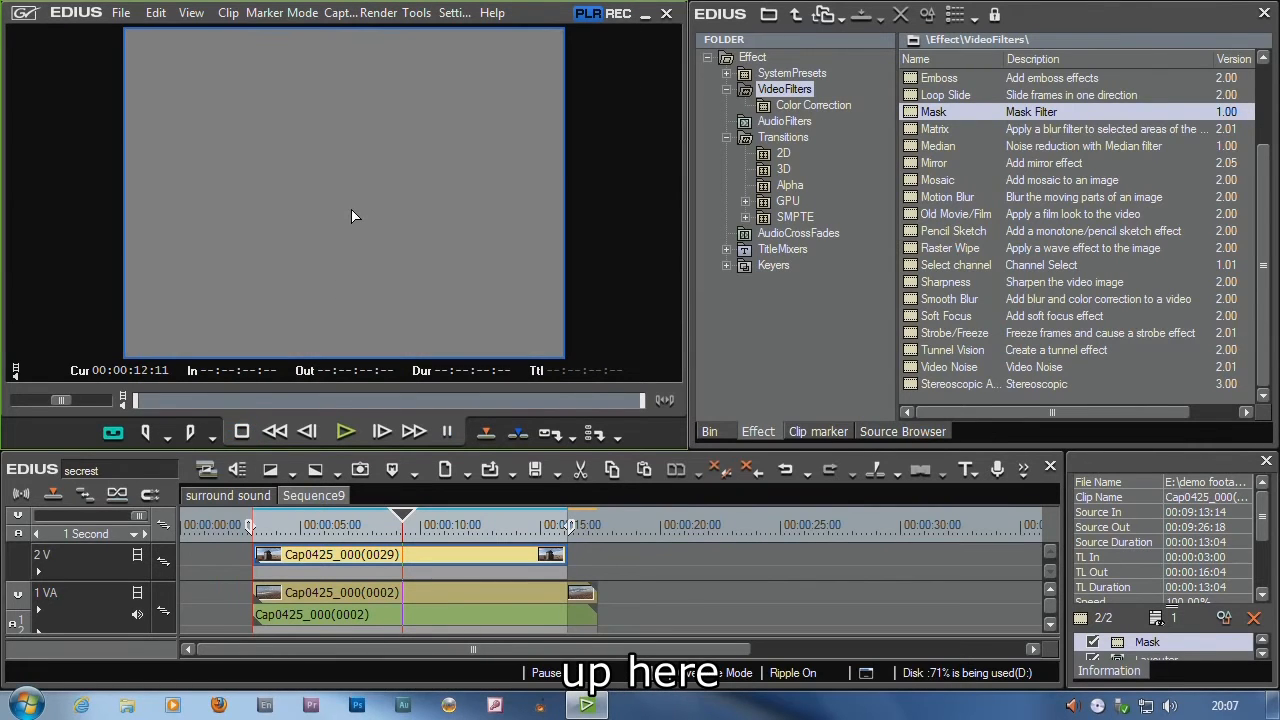
double_click(351, 210)
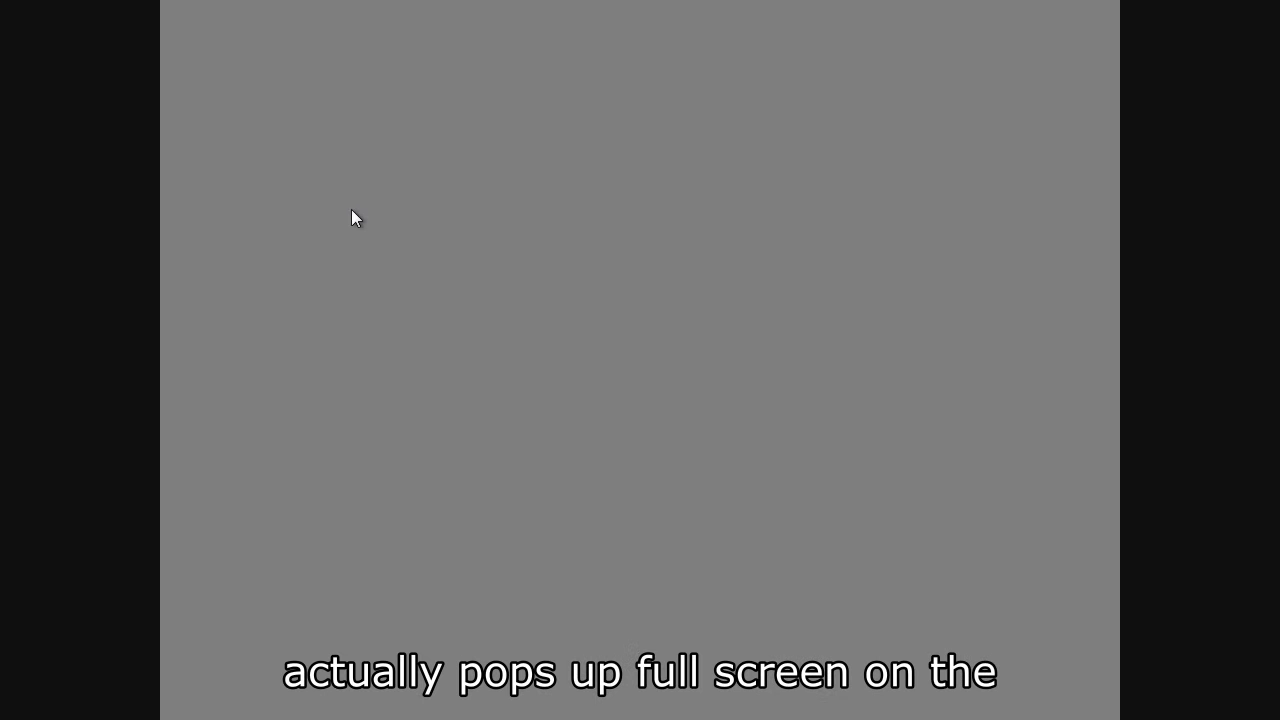
double_click(351, 209)
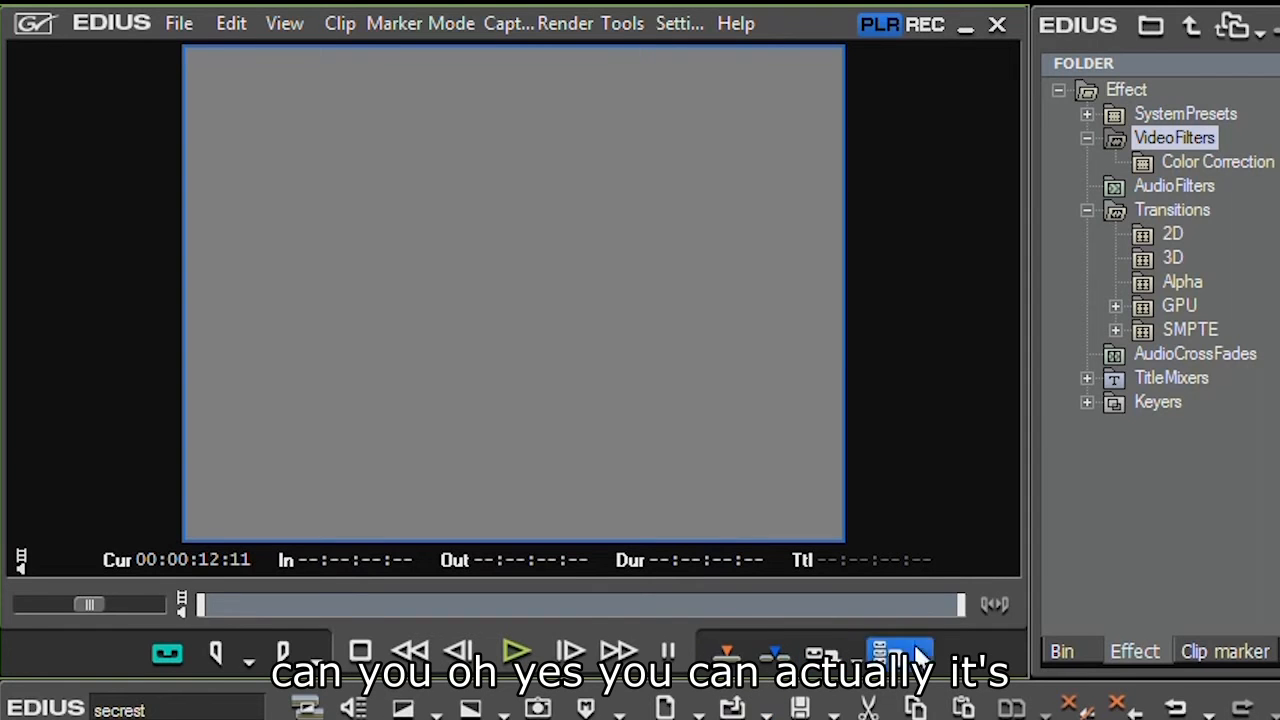
Set the capture duration to 01:00:00:00 and start capturing
click(688, 560)
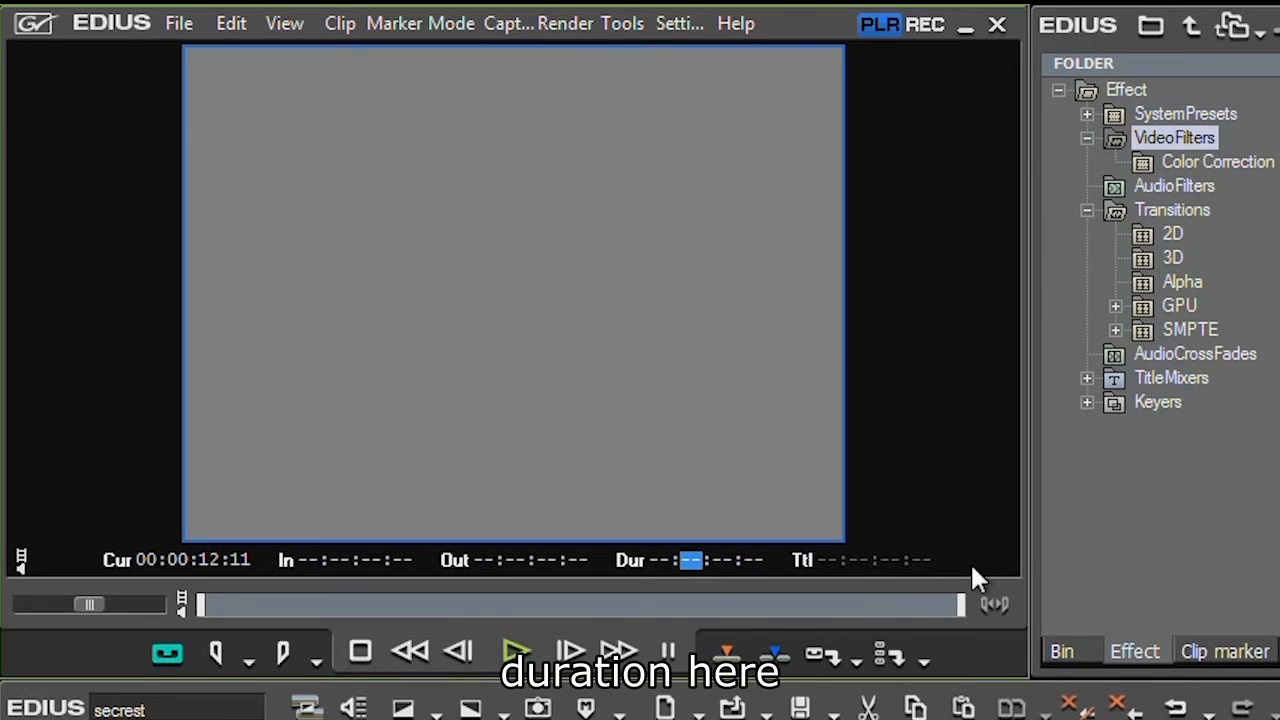
text(1:00:00:00)
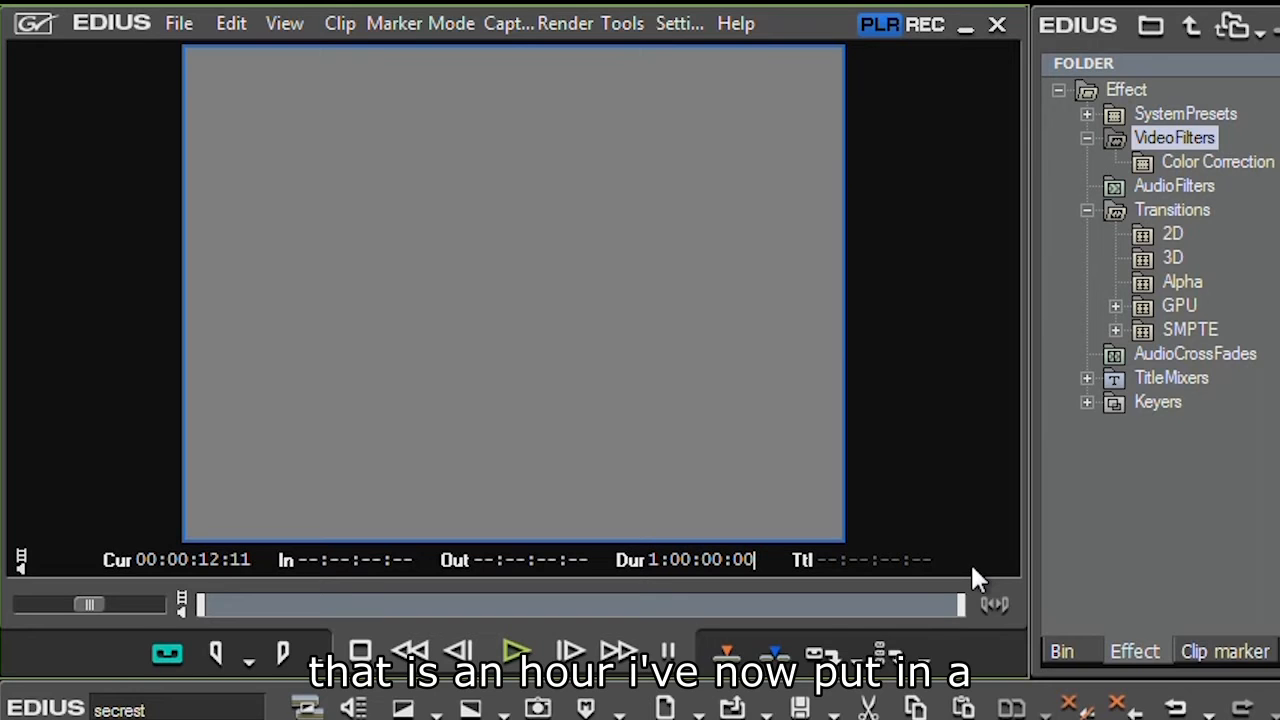
key(Return)
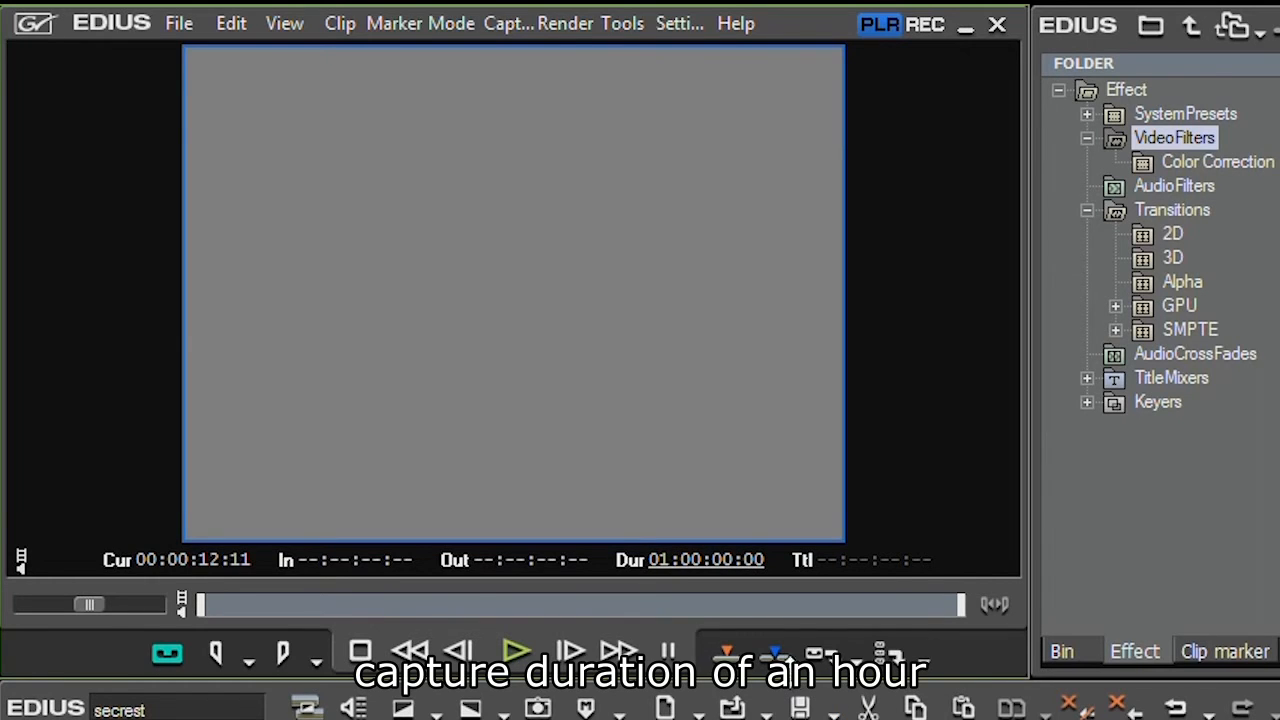
click(822, 653)
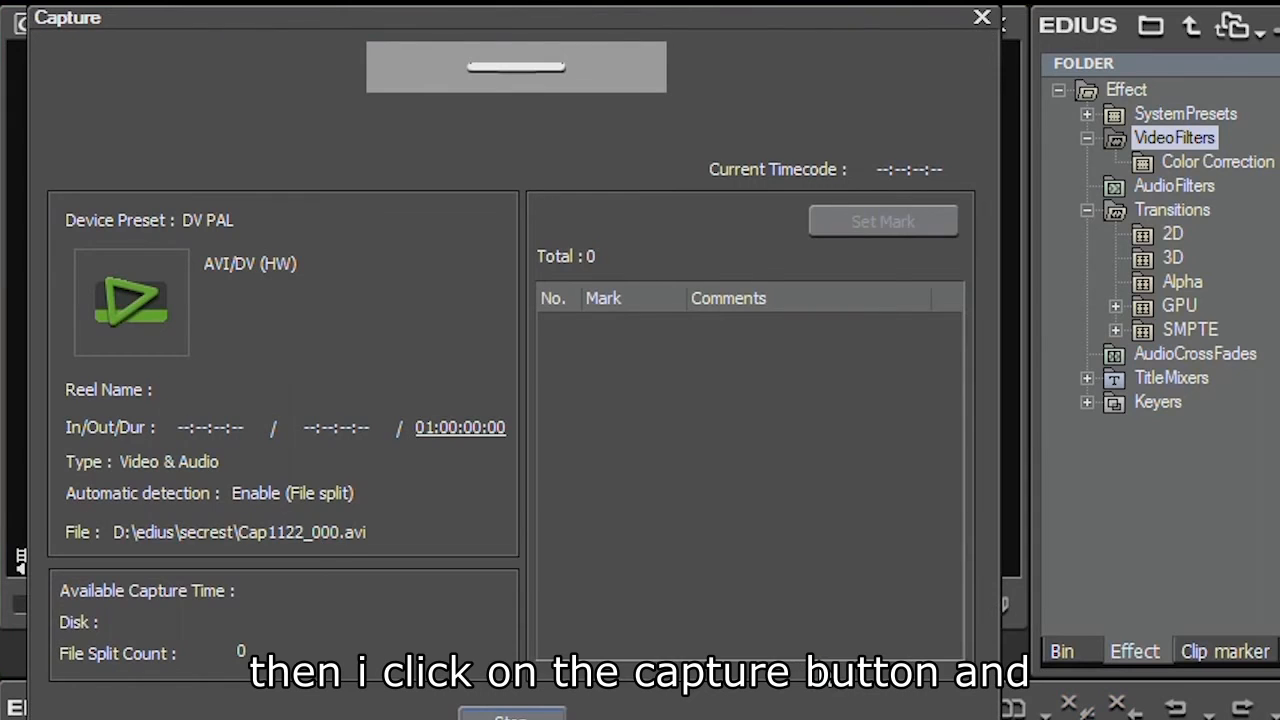